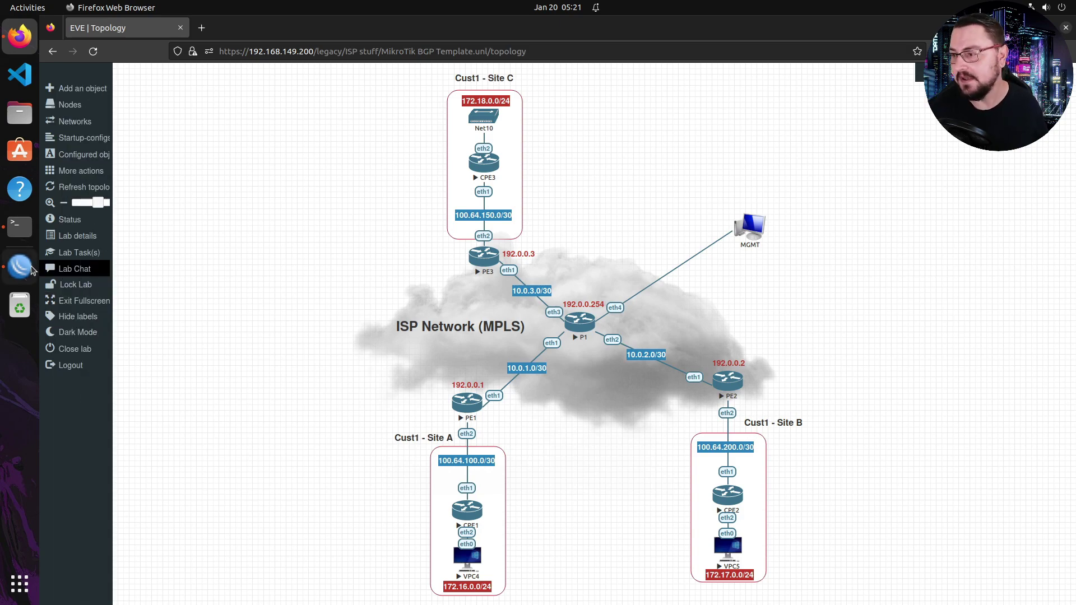
- Switch to PE1's WinBox and reopen the IP > Routes table
key("alt+Tab")
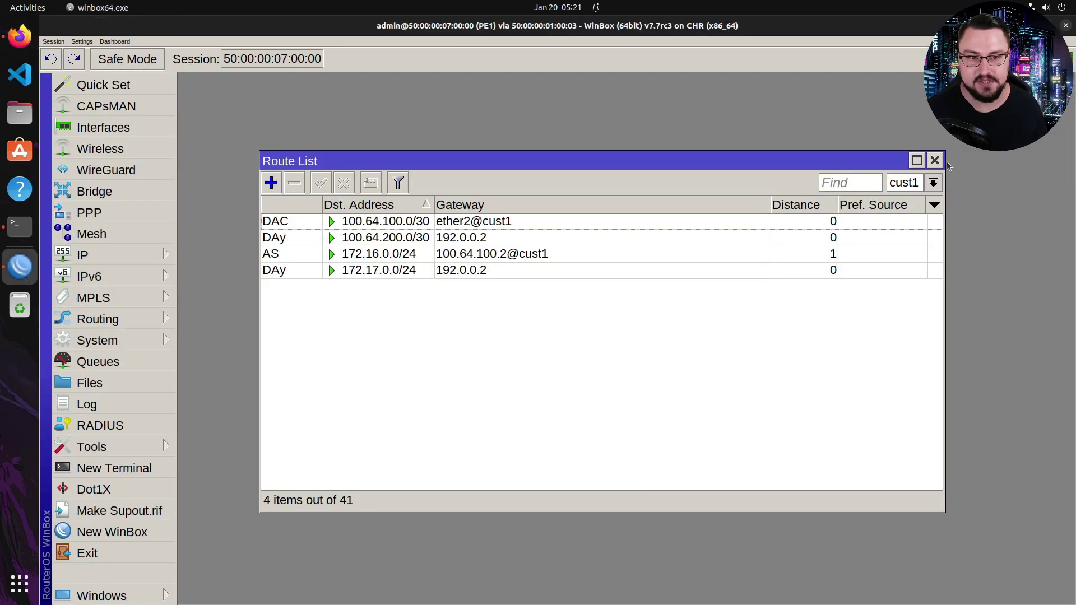
left_click(934, 160)
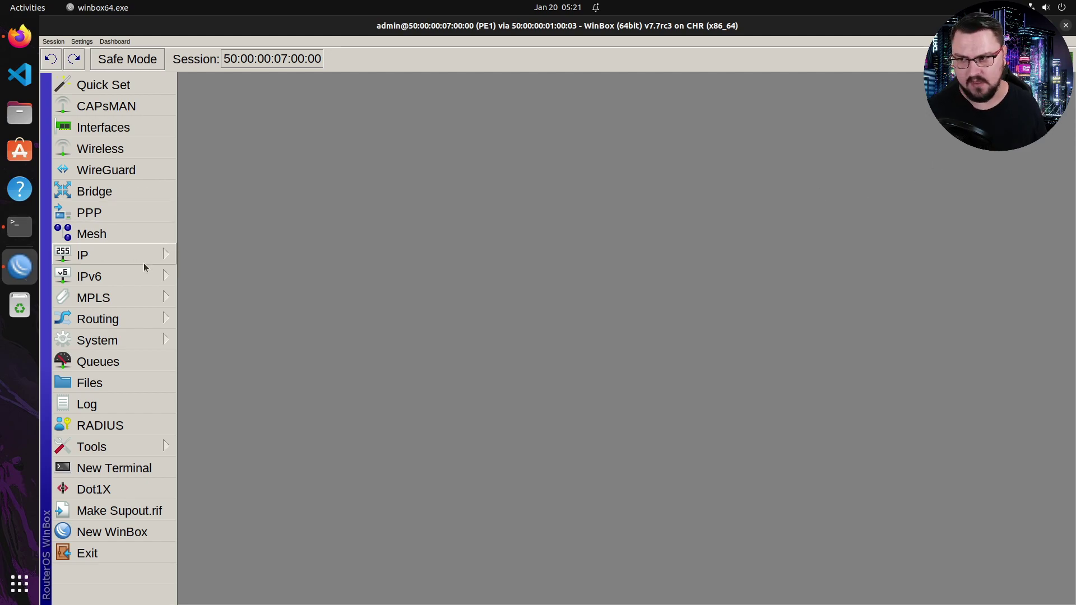
left_click(129, 255)
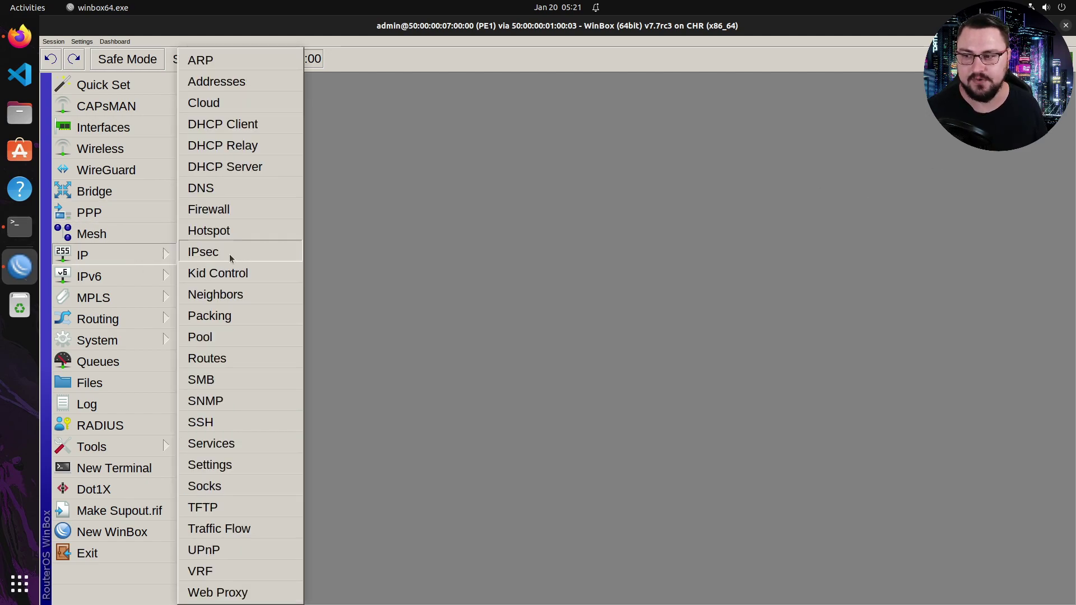
left_click(231, 335)
left_click(84, 255)
left_click(240, 354)
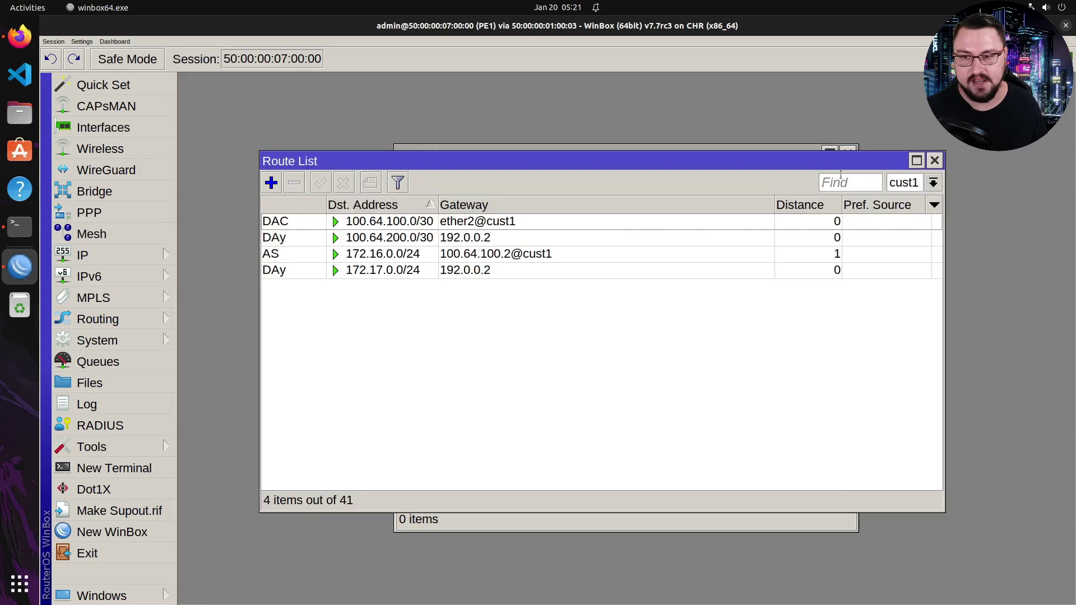
- Inspect the cust1 routes 172.17.0.0/24, 100.64.200.0/30 and 172.16.0.0/24 learned from CPE1
left_click(840, 148)
left_click(320, 310)
left_click(306, 270)
left_click(307, 238, "ctrl")
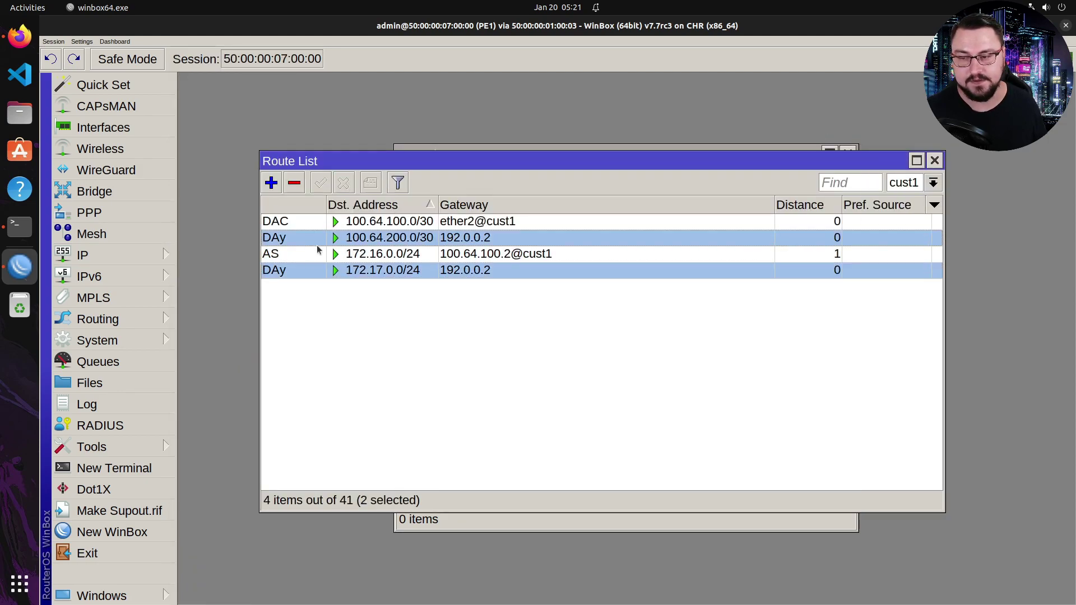
left_click(318, 254)
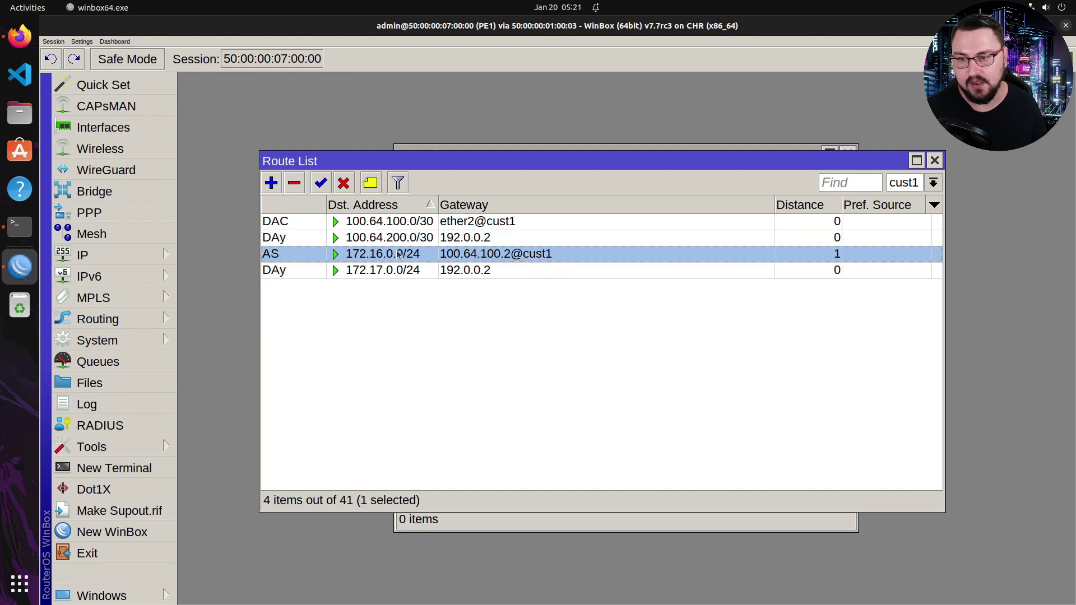
left_click(339, 237)
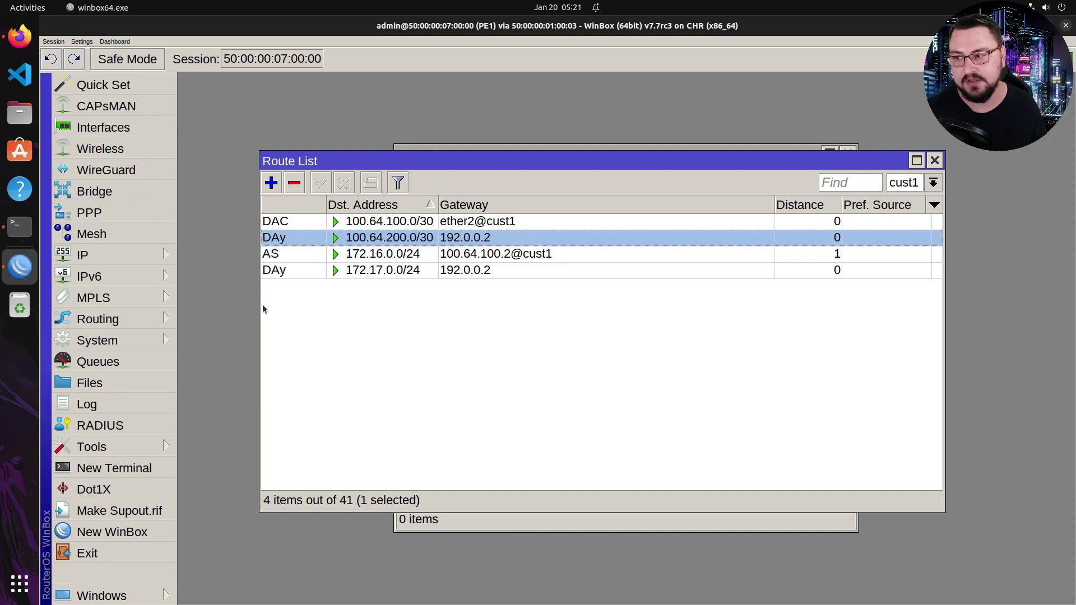
- Open PE1's BGP connections and check the established VPNv4 session to 192.0.0.2
mouse_move(112, 319)
left_click(208, 319)
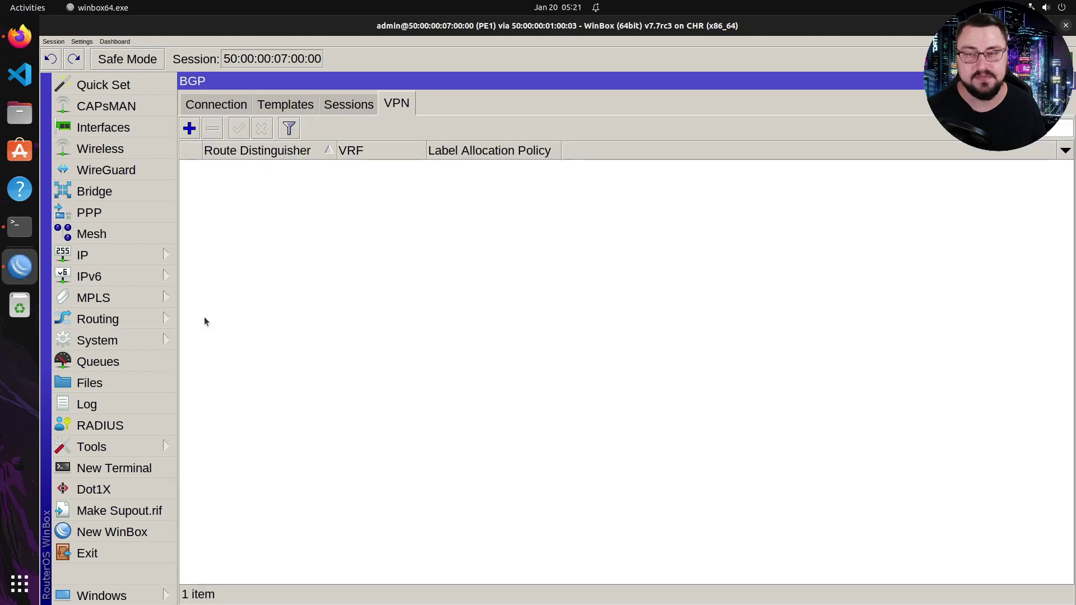
left_click(227, 106)
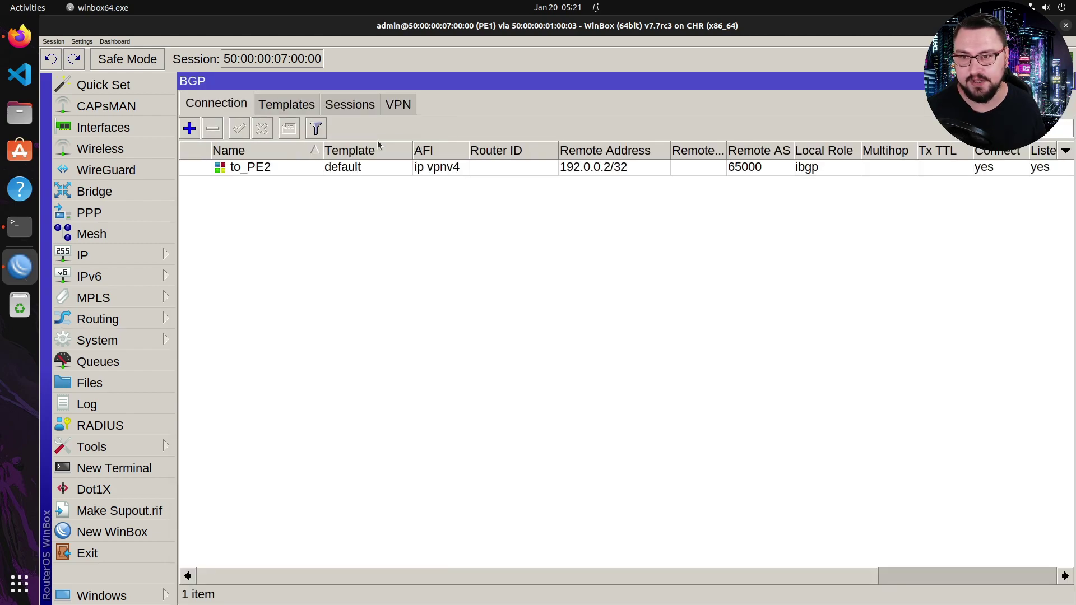
left_click(341, 100)
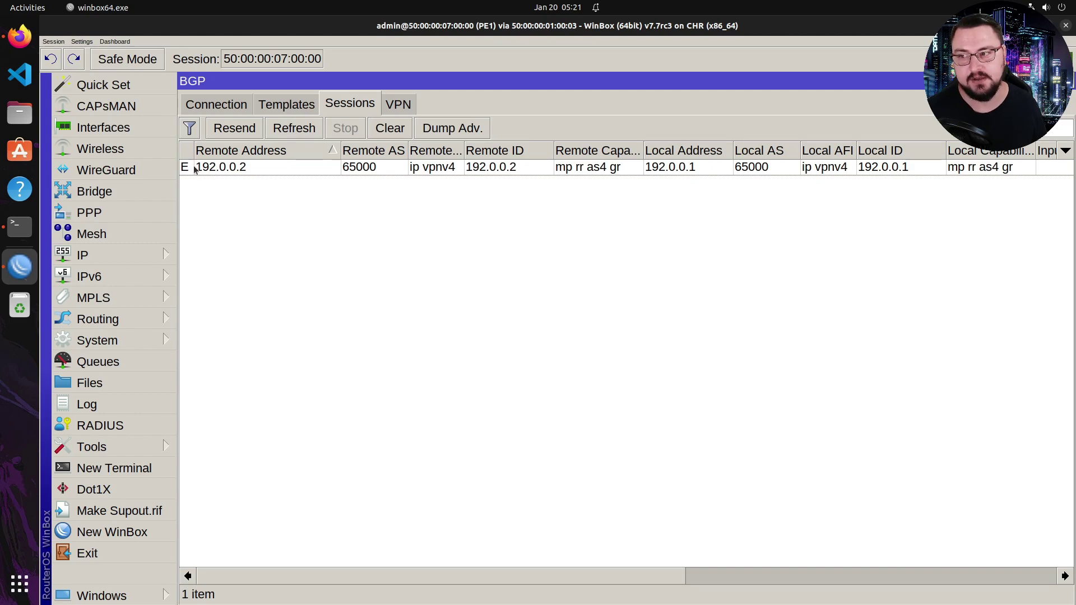
left_click(824, 168)
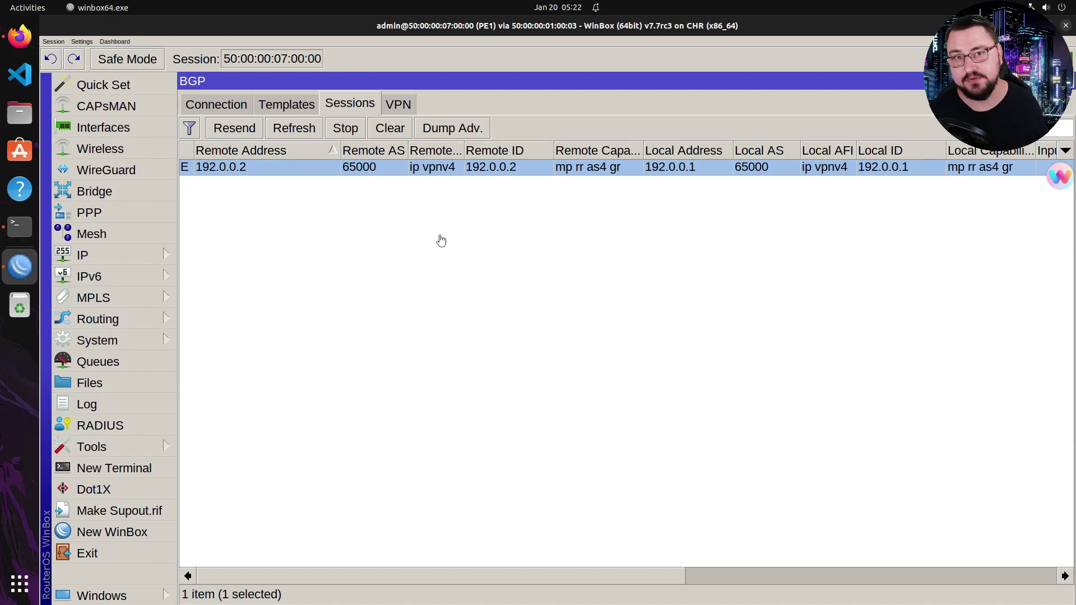
- Create a BGP connection named CPE1 with no template, AS 65000 and router ID 192.0.0.100
left_click(231, 104)
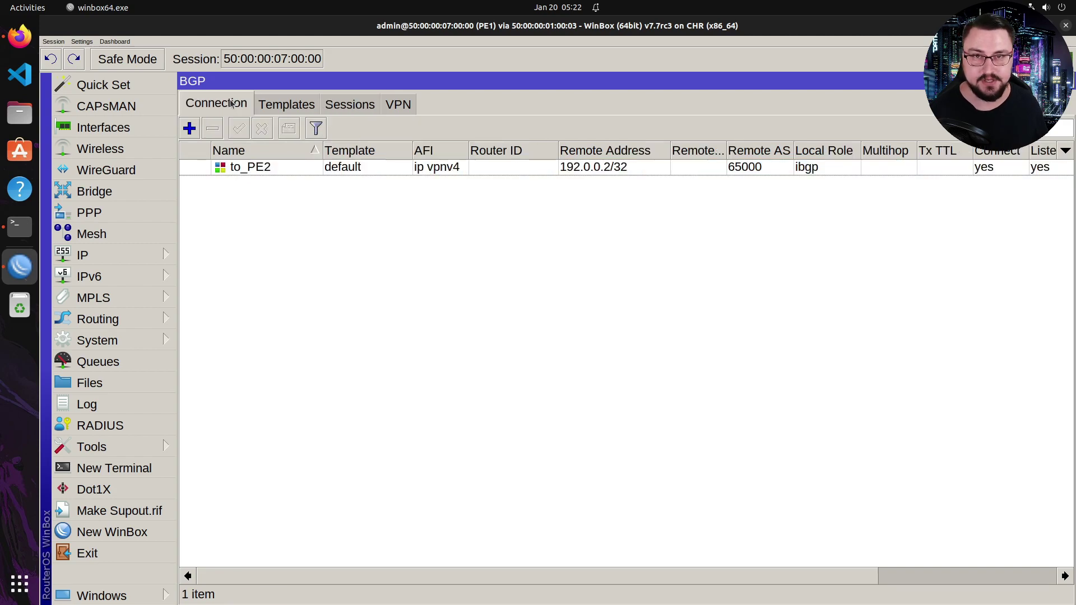
left_click(185, 131)
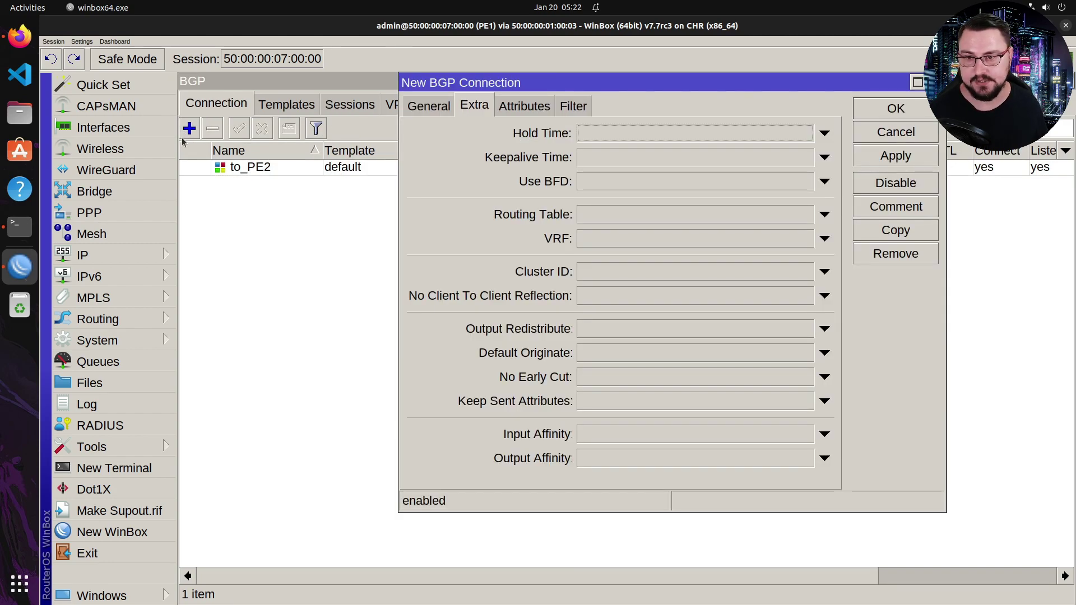
left_click(445, 106)
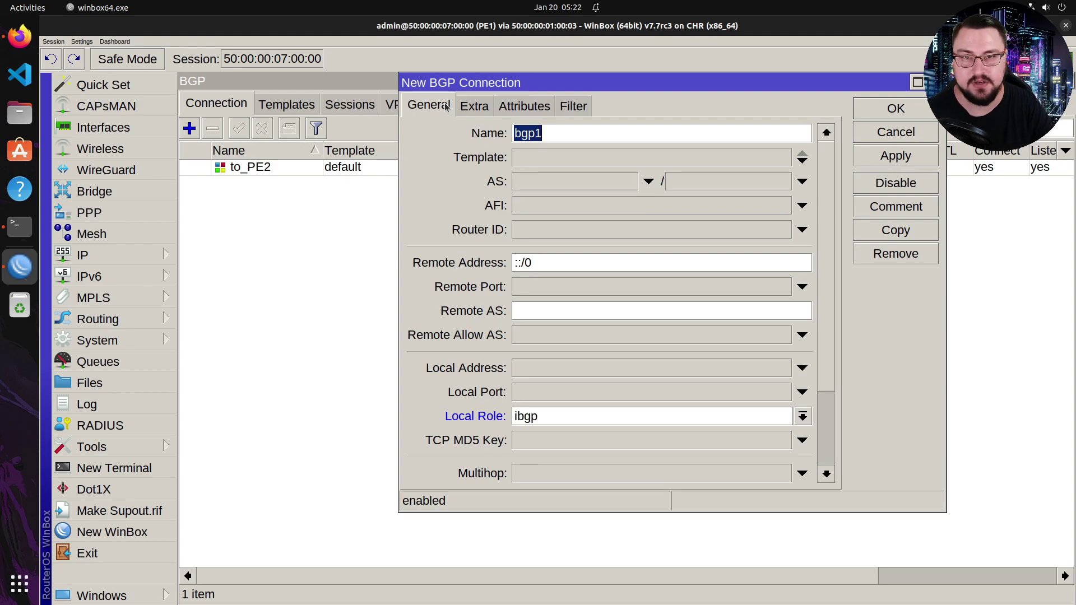
type("CPE1")
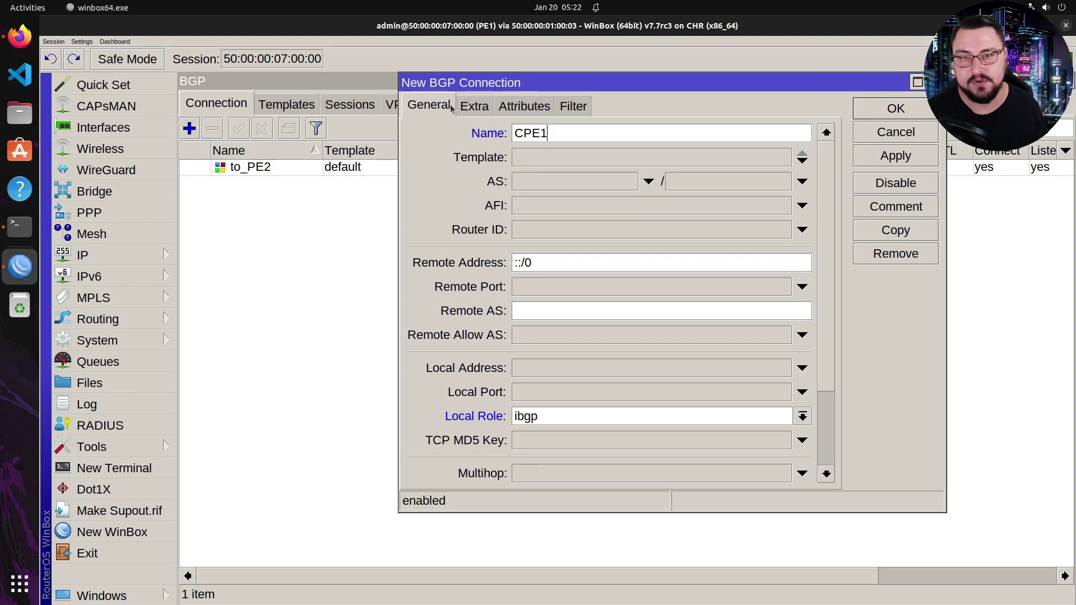
left_click(586, 156)
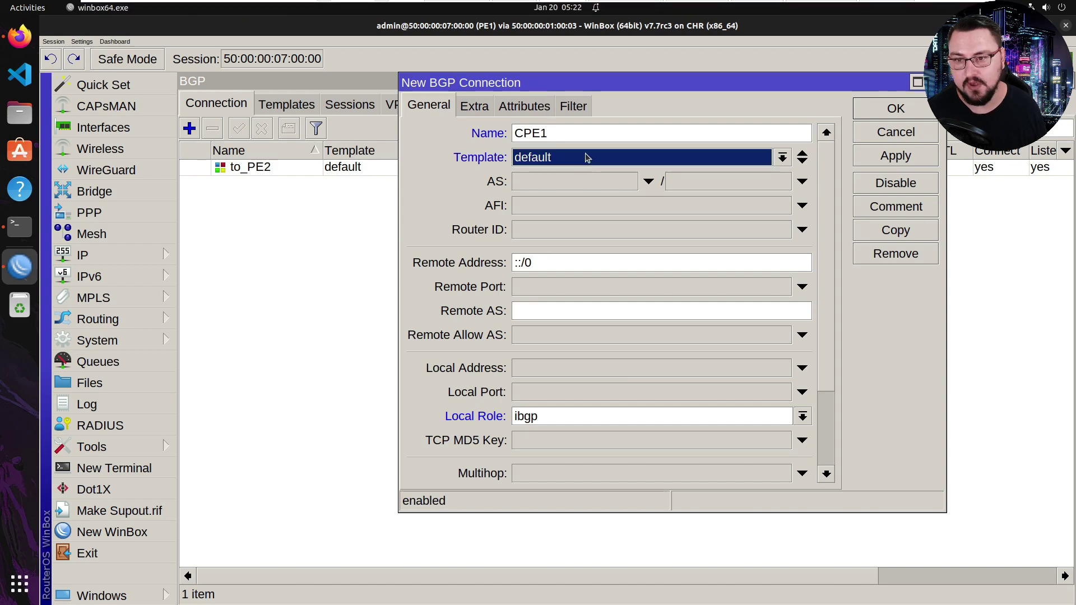
left_click(588, 174)
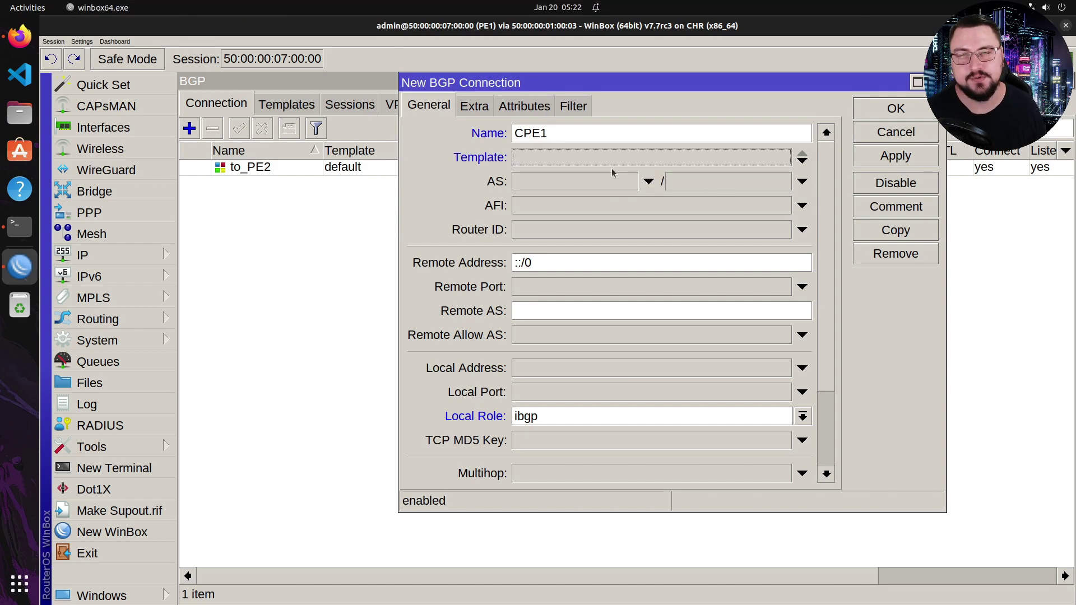
left_click(574, 189)
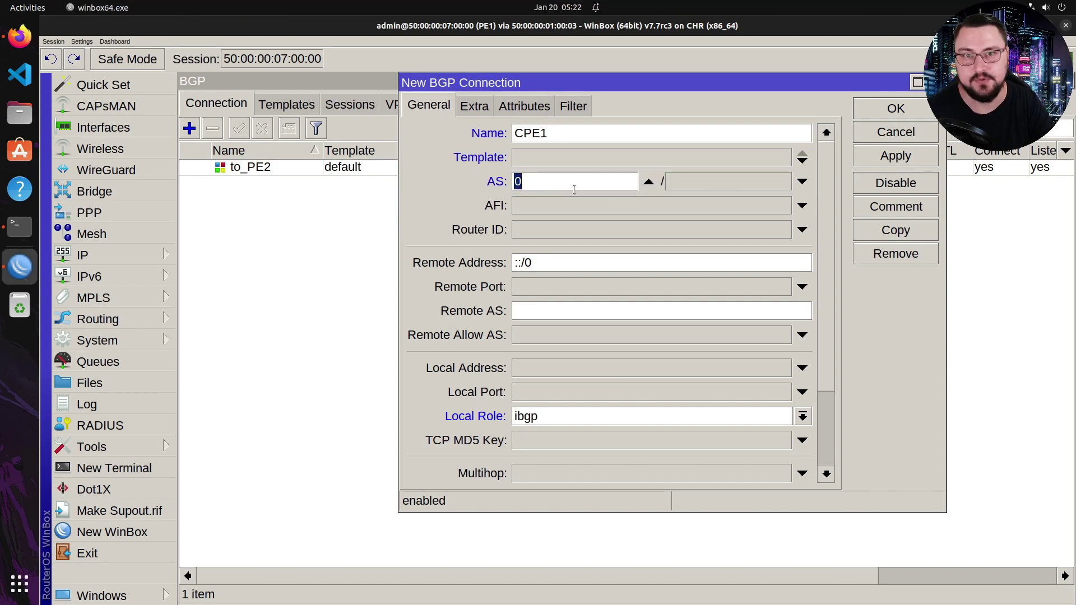
type("6")
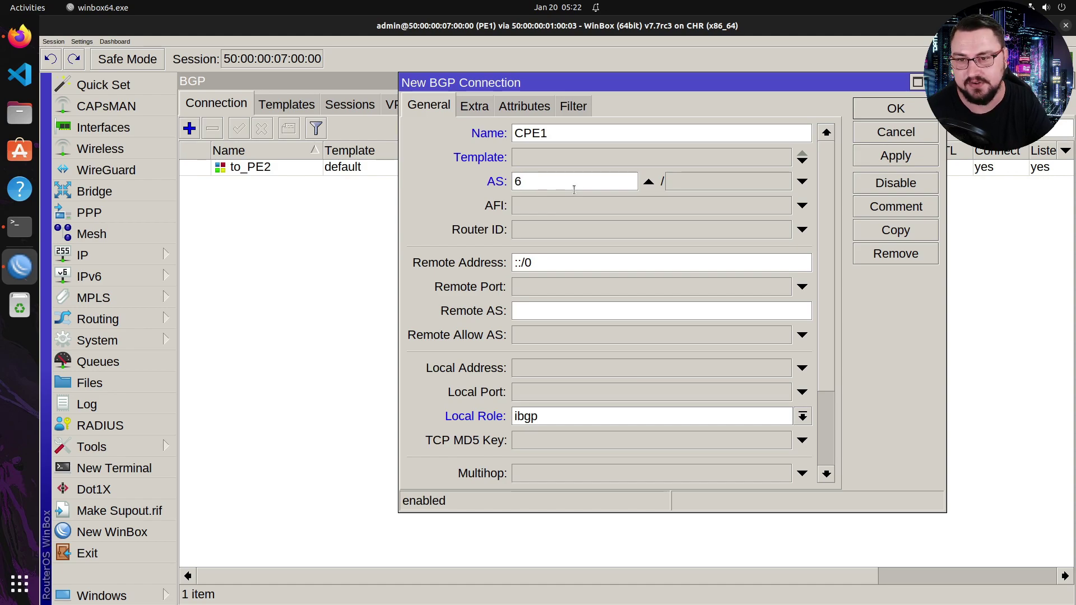
type("5000")
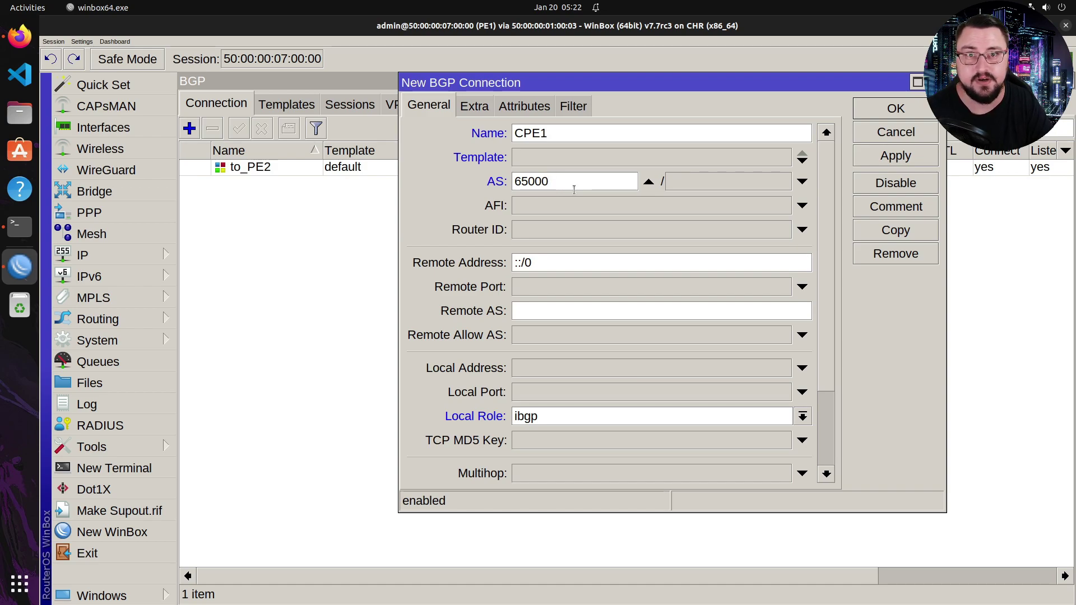
key("Tab")
key("Tab")
key("Tab")
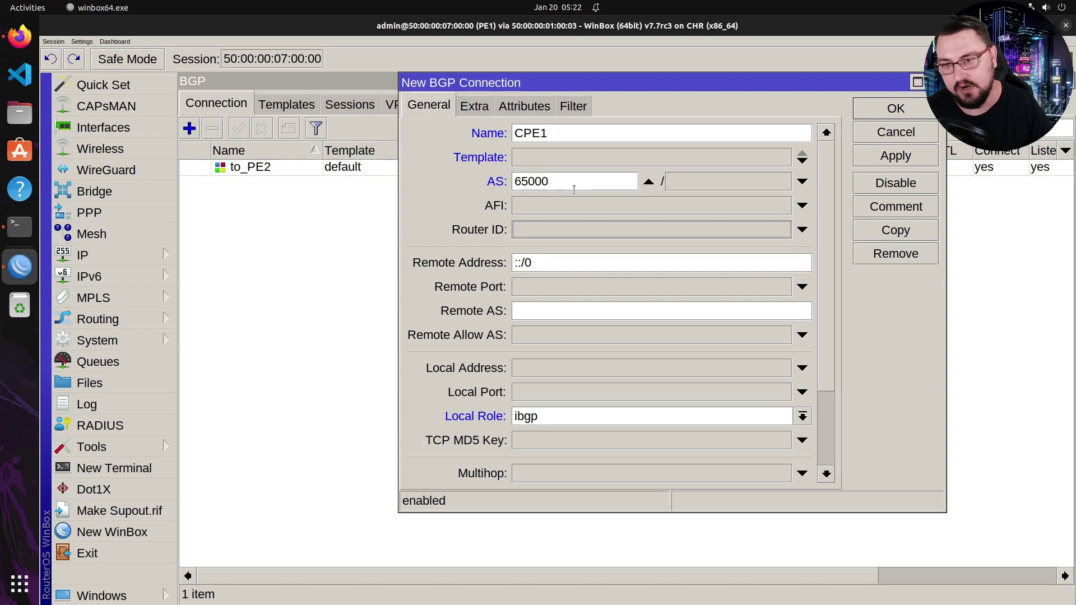
type("192.0.0.100")
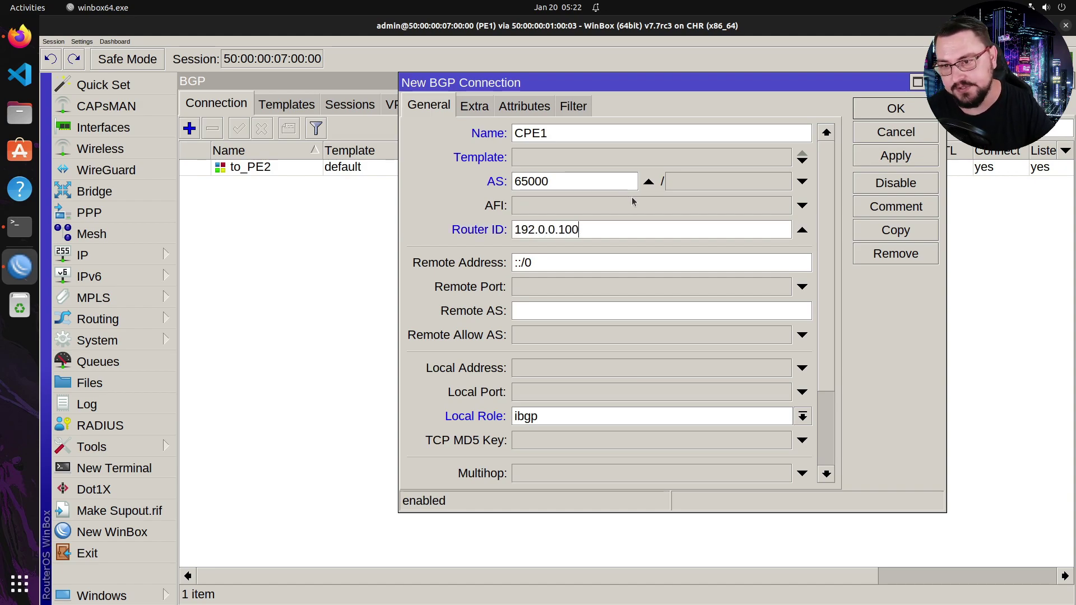
key("Tab")
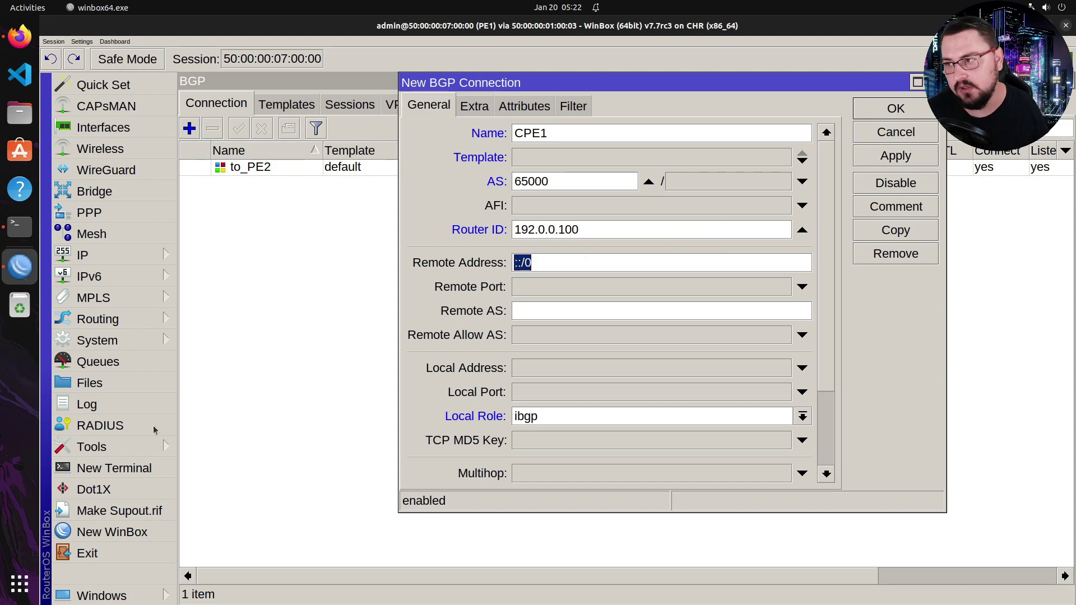
left_click(20, 37)
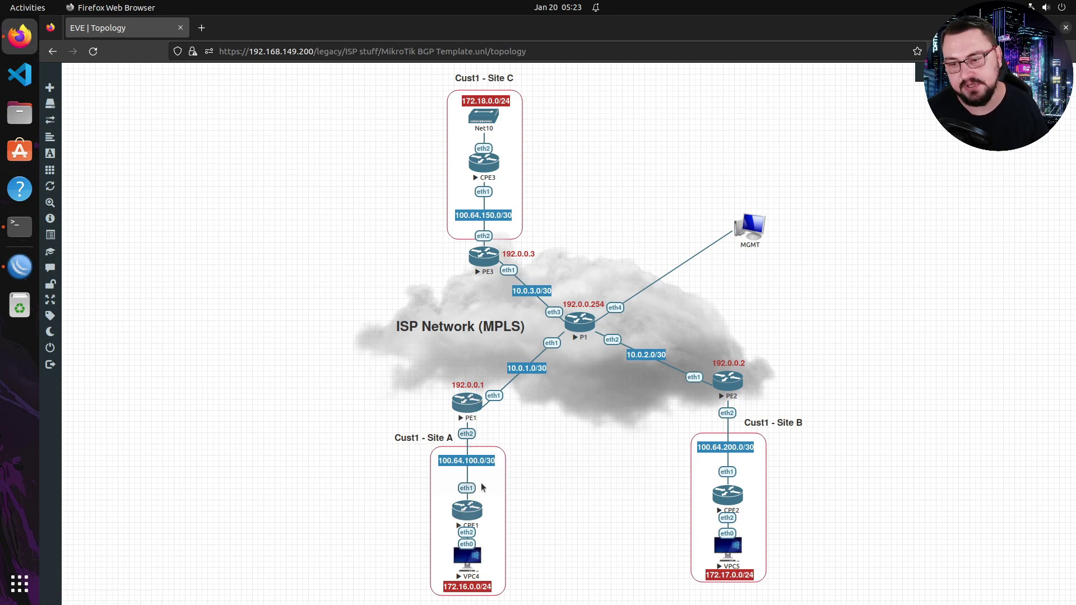
- Set the CPE1 connection's remote 100.64.100.2 in AS 65100 and local address 100.64.100.1
left_click(19, 266)
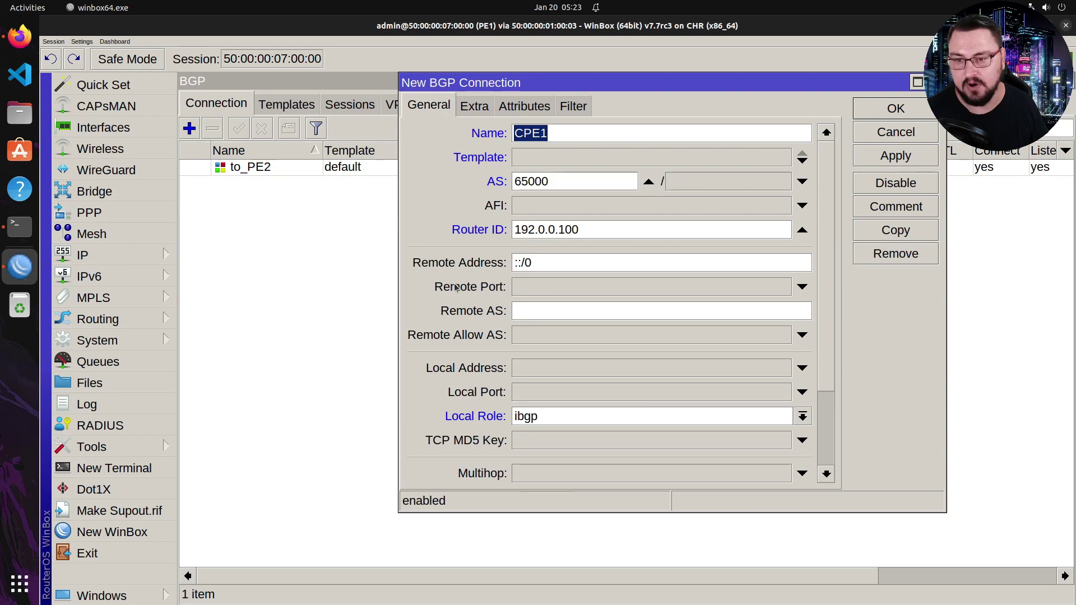
left_click_drag(529, 264, 436, 287)
key("BackSpace")
type("100.64.100.2")
key("Tab")
key("Tab")
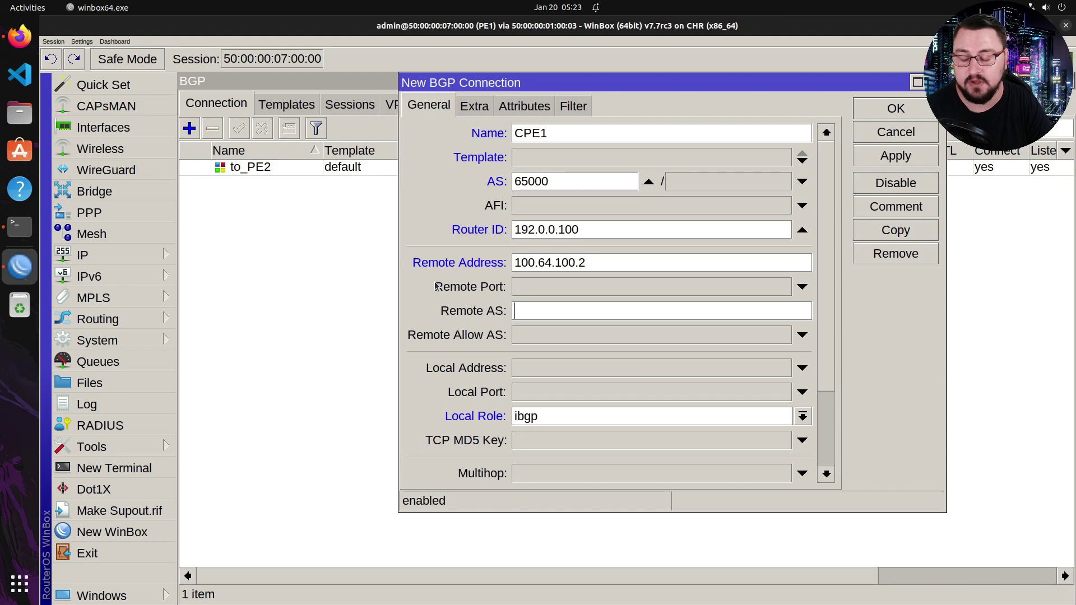
type("65100")
key("Tab")
key("Tab")
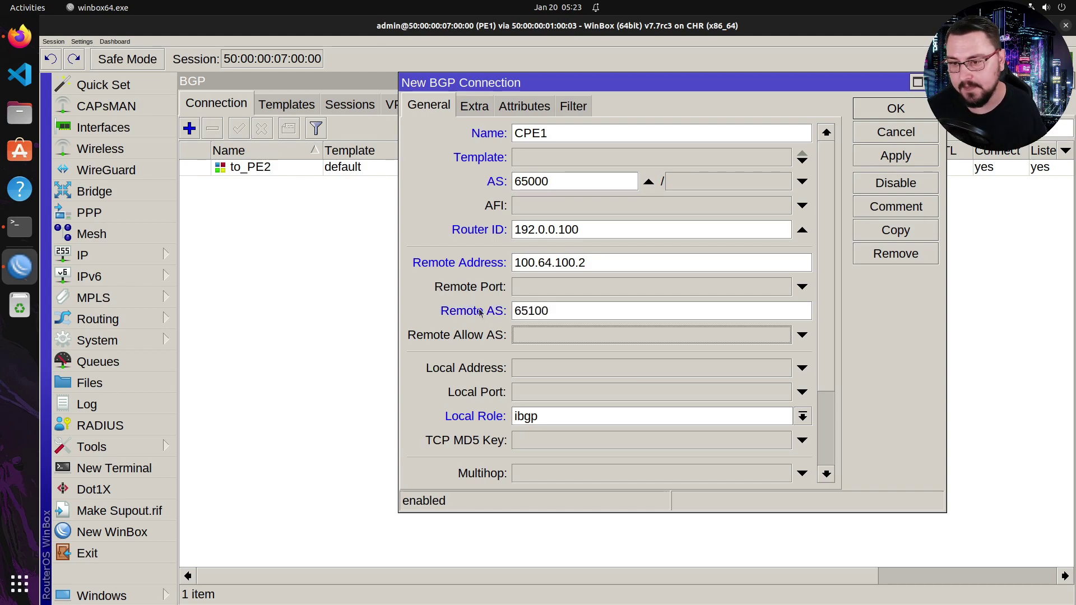
scroll(498, 331, "down", 2)
left_click(537, 320)
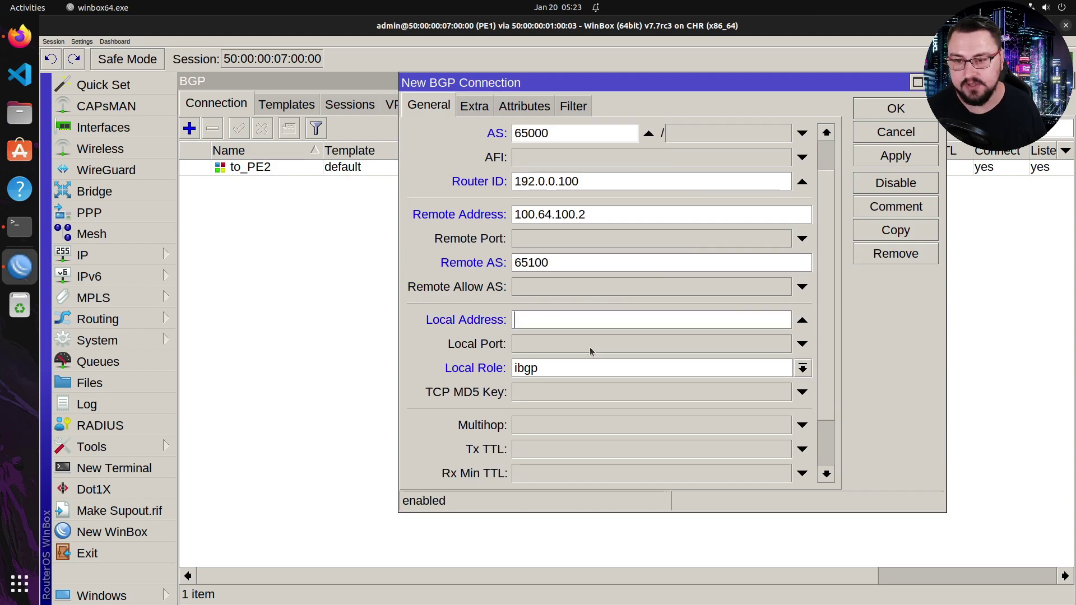
scroll(641, 336, "up", 2)
scroll(641, 319, "down", 1)
scroll(641, 331, "up", 1)
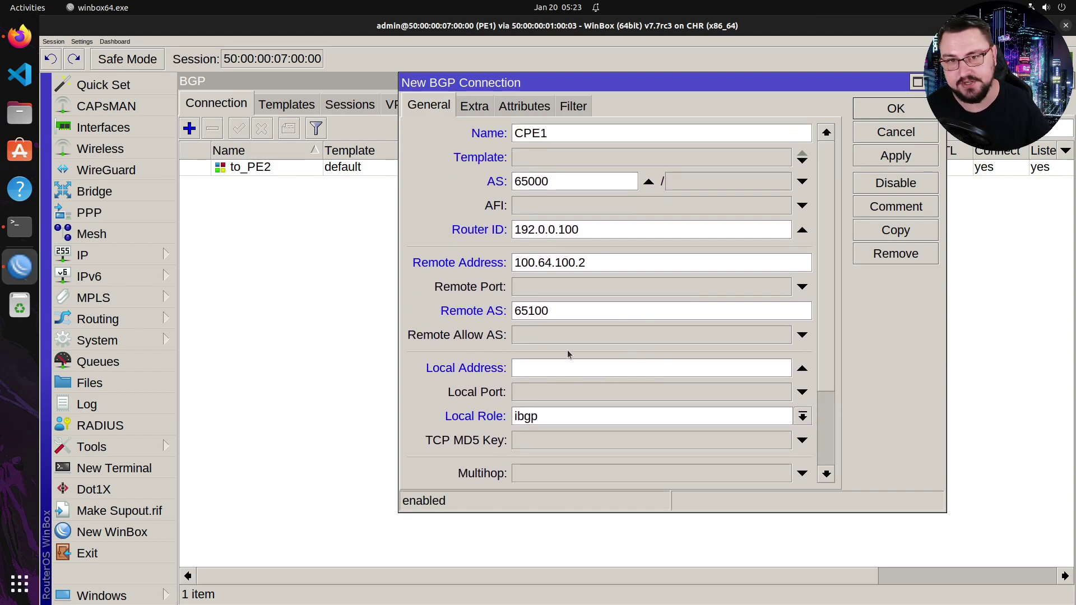
type("100.64.100.1")
- Set the local role to ebgp, enable Connect and Listen, and apply the connection
key("Tab")
key("Tab")
scroll(599, 347, "down", 2)
scroll(609, 298, "down", 2)
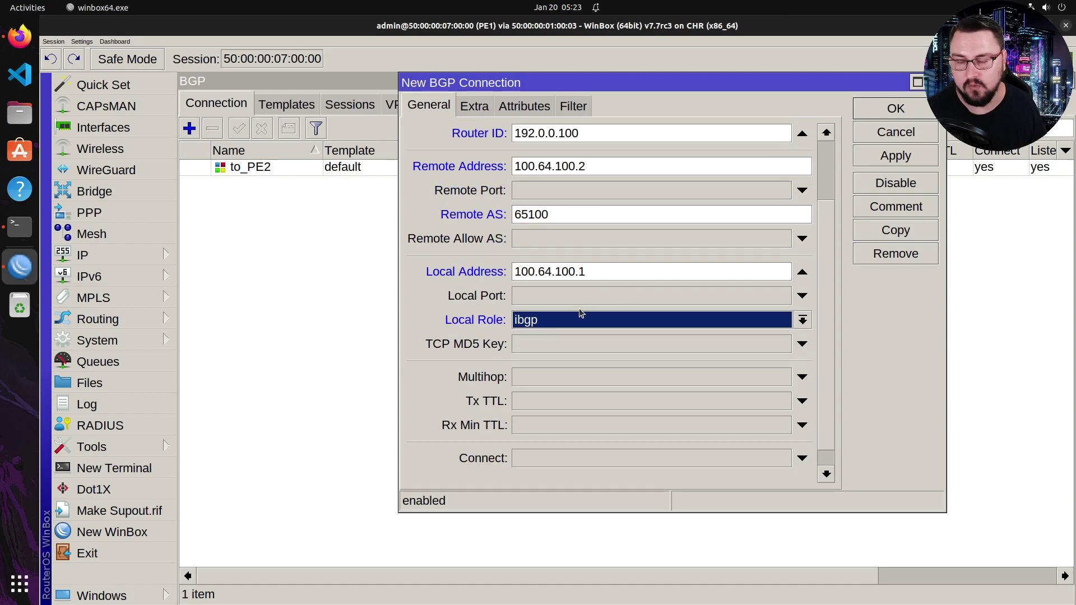
left_click(593, 324)
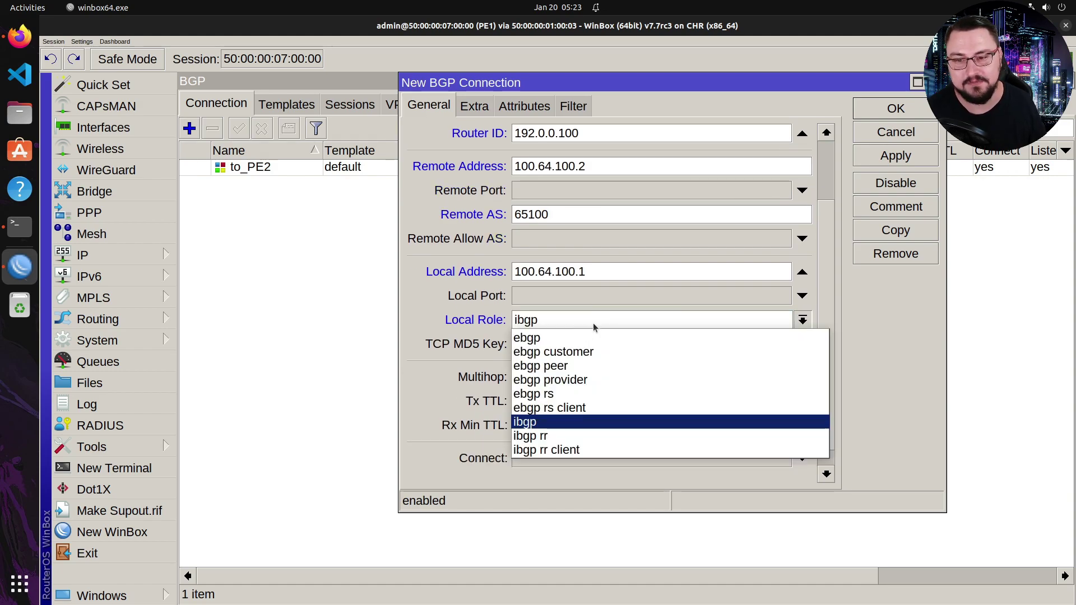
left_click(563, 337)
scroll(644, 350, "down", 1)
left_click(518, 435)
left_click(518, 435)
left_click(518, 459)
left_click(518, 459)
scroll(532, 323, "up", 5)
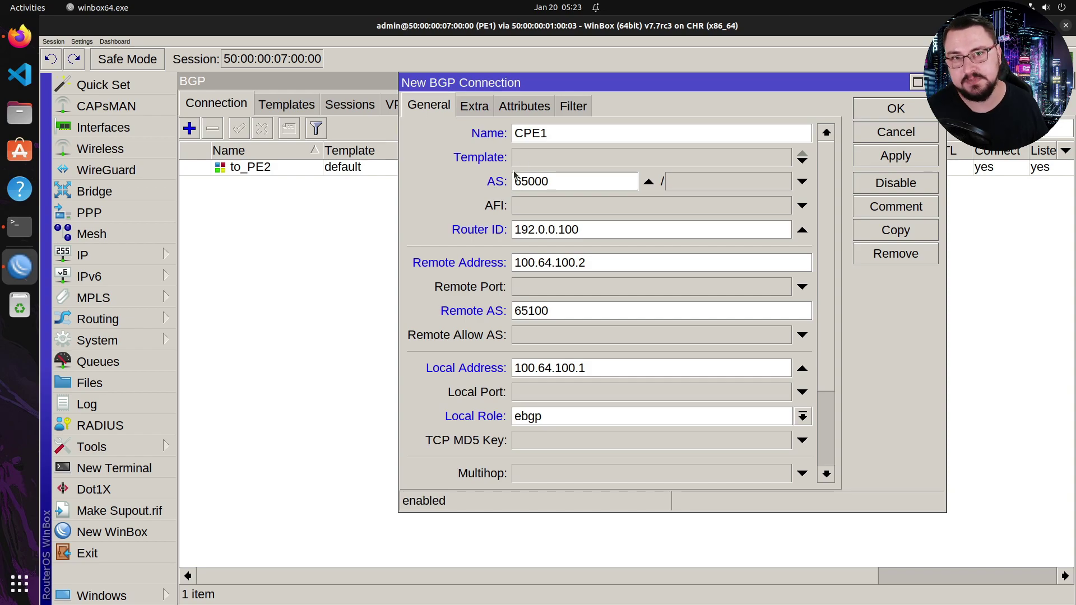
left_click(886, 156)
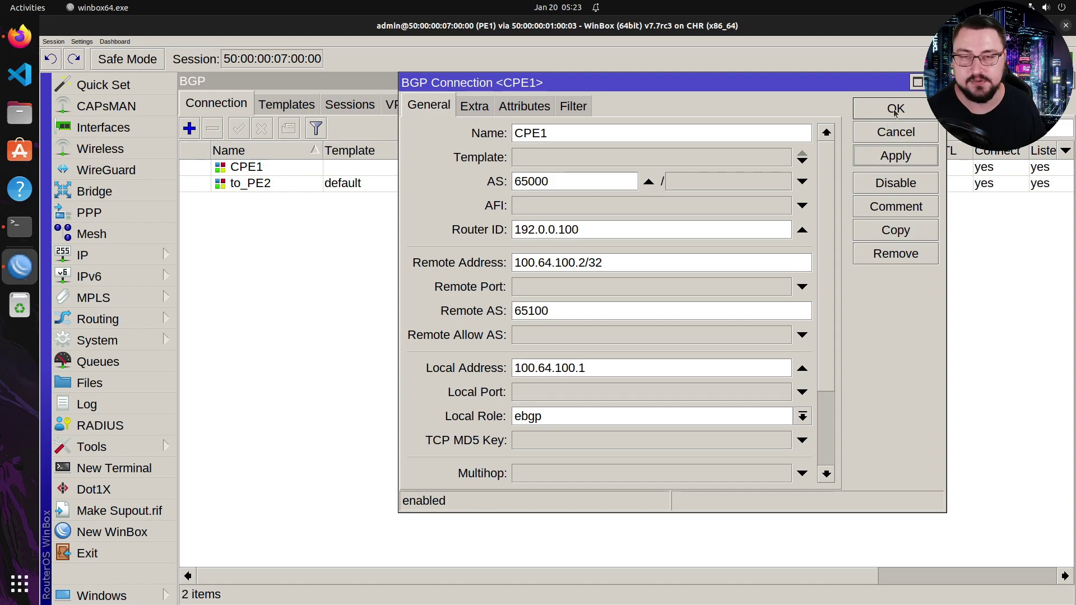
- Close the CPE1 connection settings and open a maximised RoMON session to the CPE1 router
left_click(895, 110)
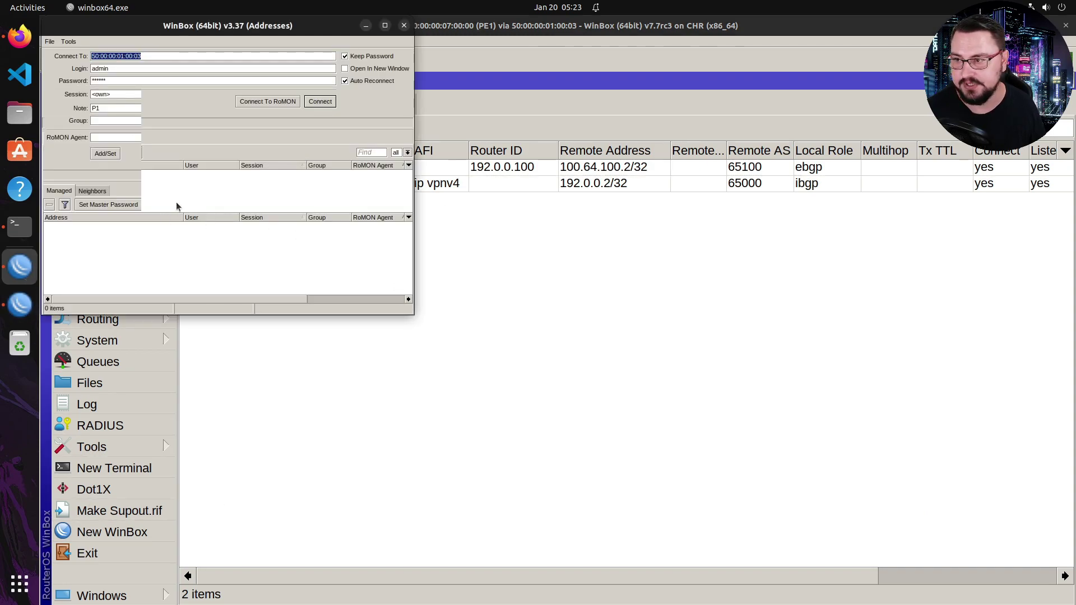
left_click(275, 109)
type("P1")
left_click(274, 153)
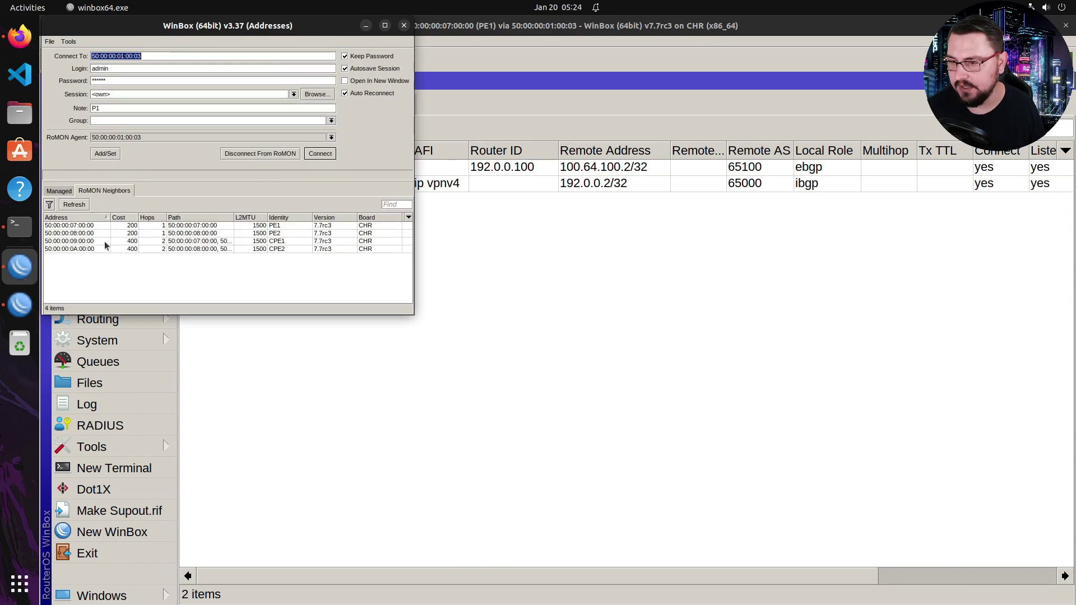
left_click(87, 241)
left_click(320, 153)
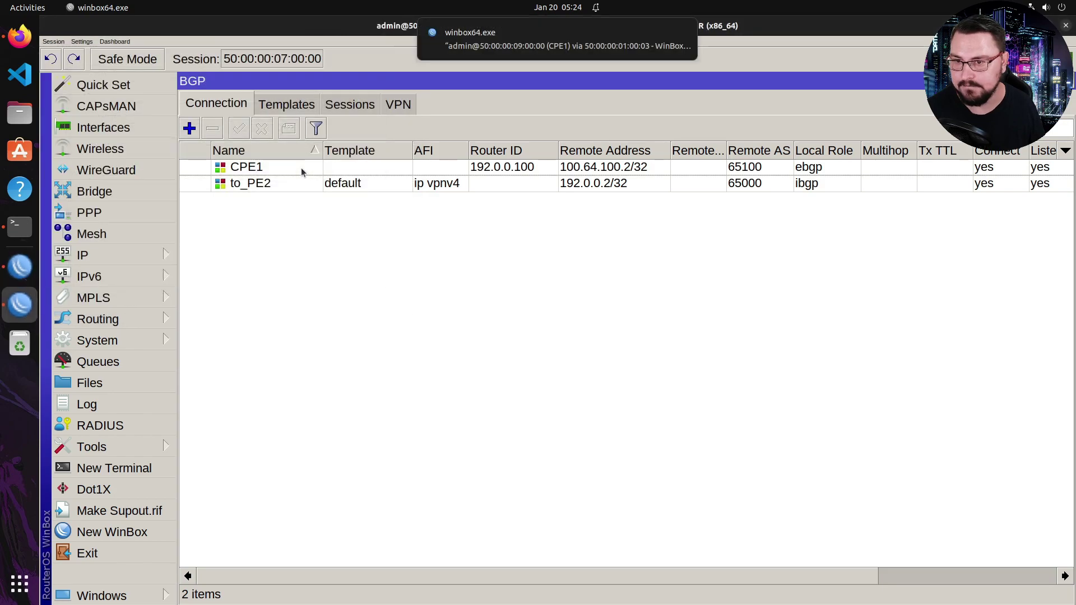
left_click(20, 266)
double_click(235, 35)
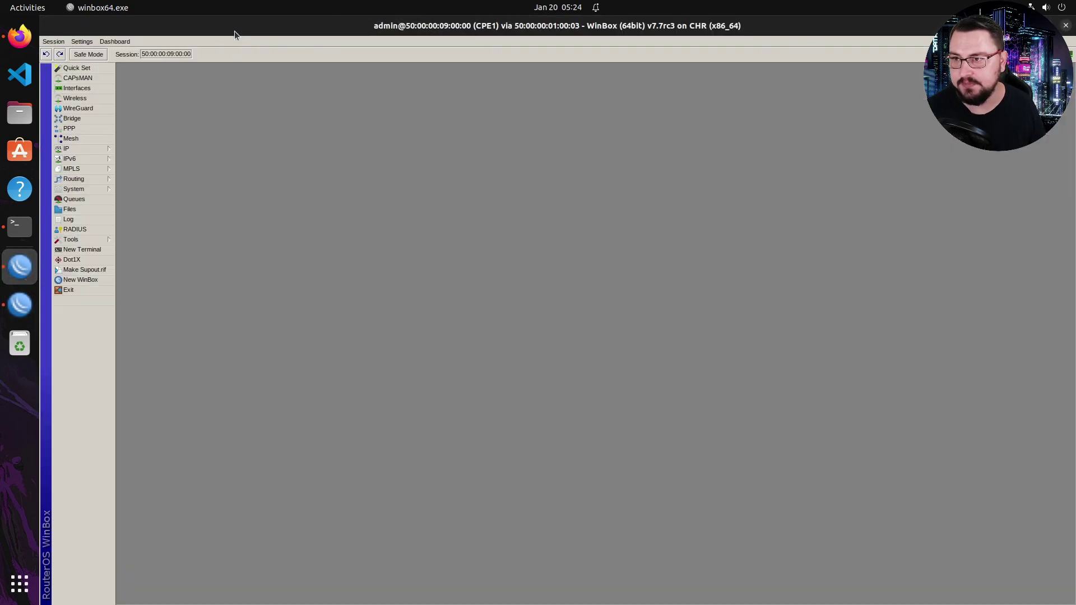
key("ctrl+plus")
key("ctrl+plus")
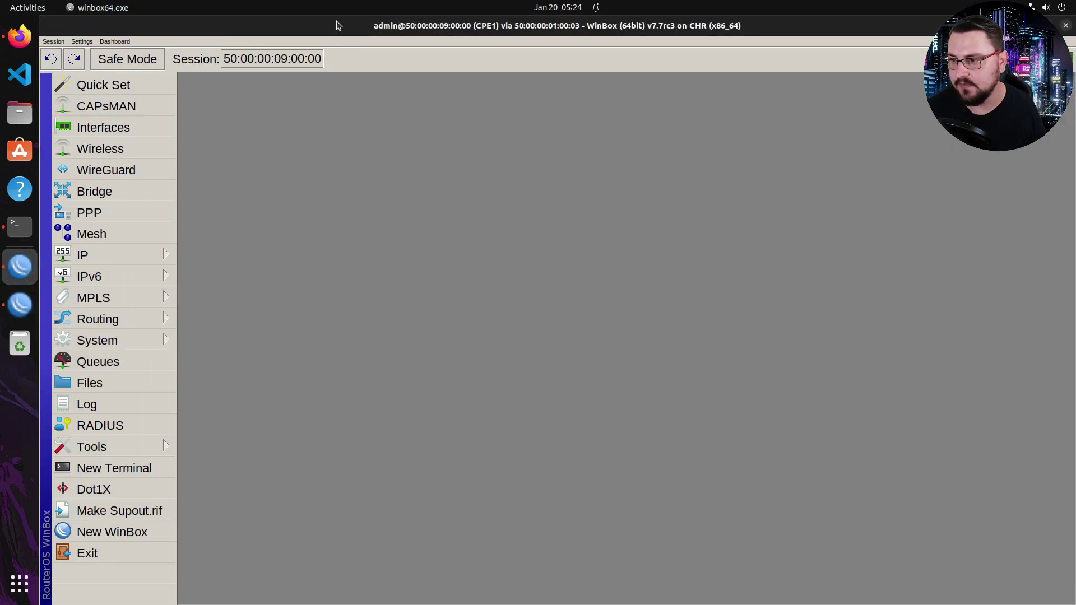
- On CPE1, start a new BGP connection named PE1 with local AS 65100
left_click(144, 315)
left_click(207, 325)
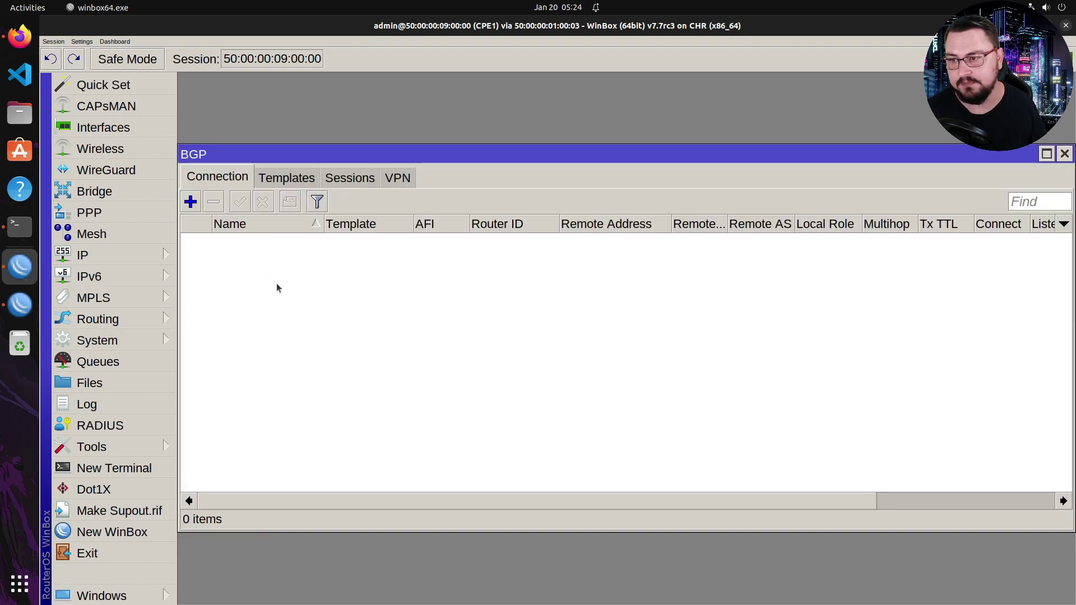
left_click(191, 202)
type("PE1")
key("Tab")
key("Tab")
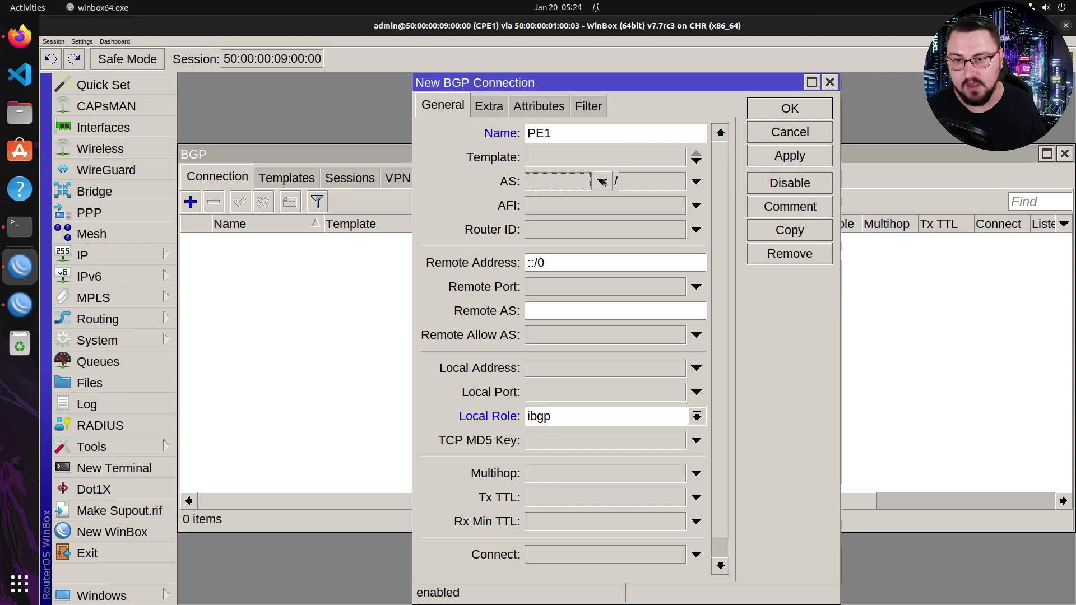
type("651")
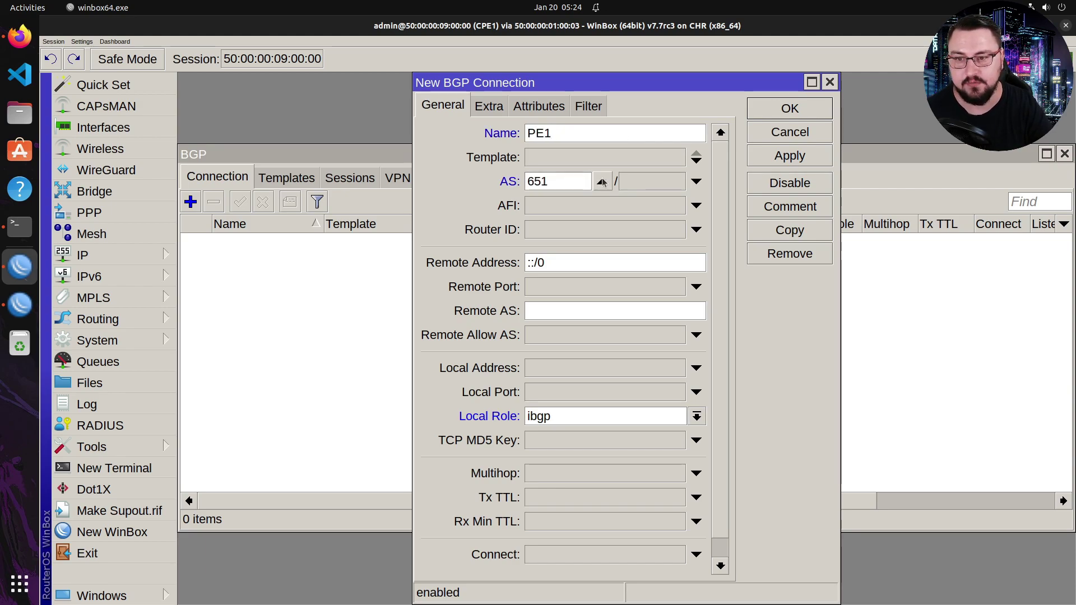
type("00")
key("Tab")
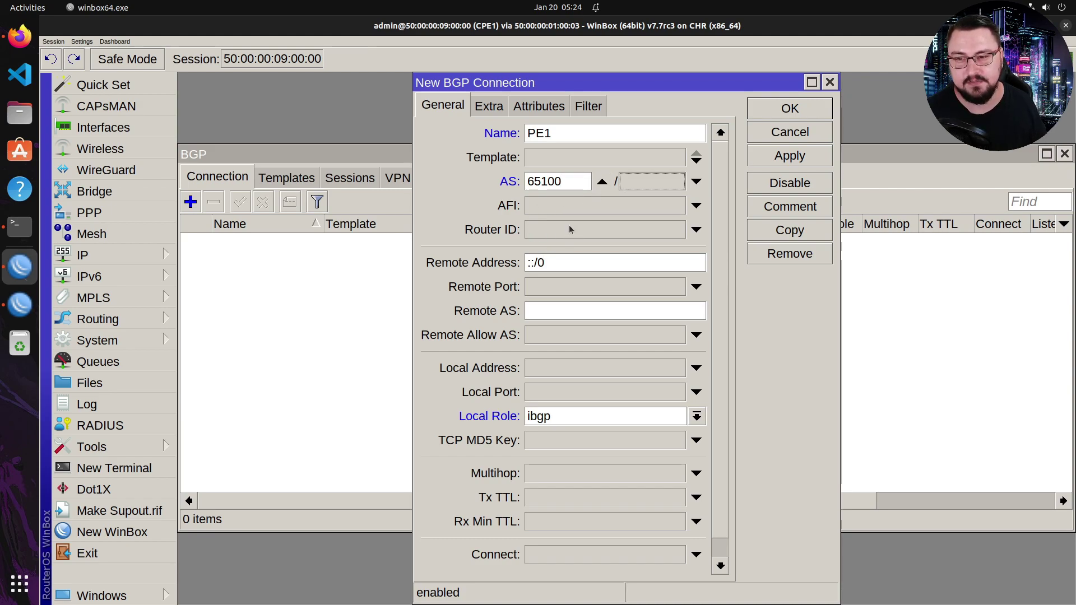
left_click(574, 206)
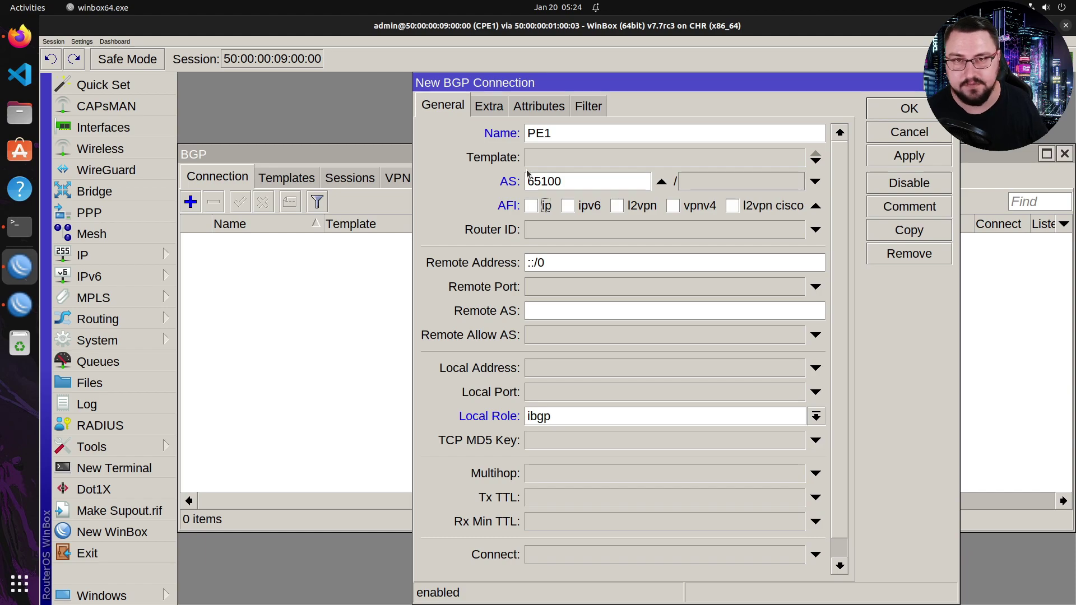
left_click(531, 207)
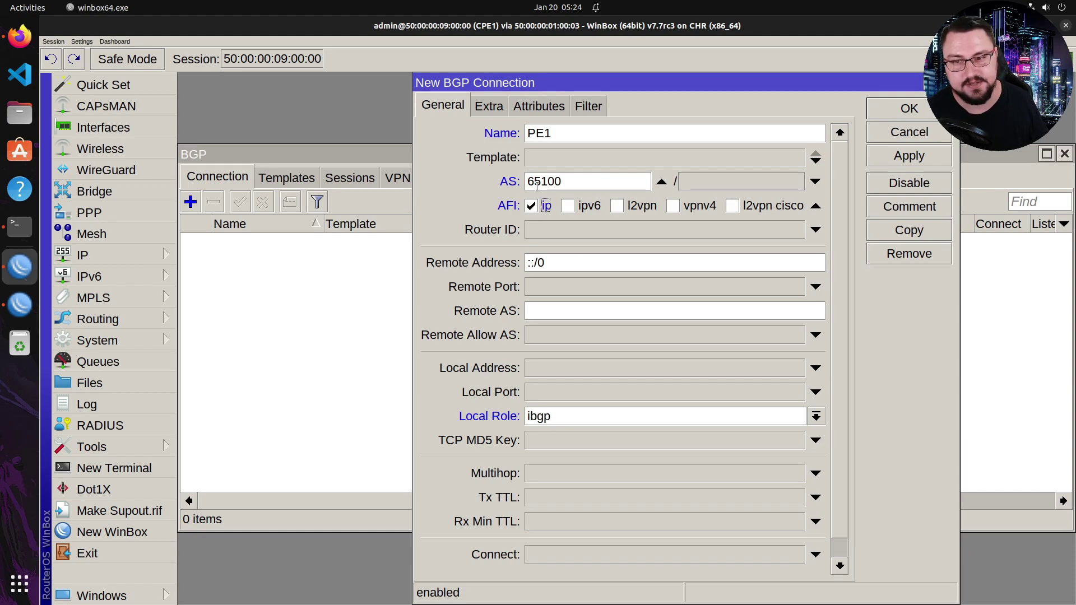
left_click(567, 206)
left_click(531, 207)
left_click(567, 206)
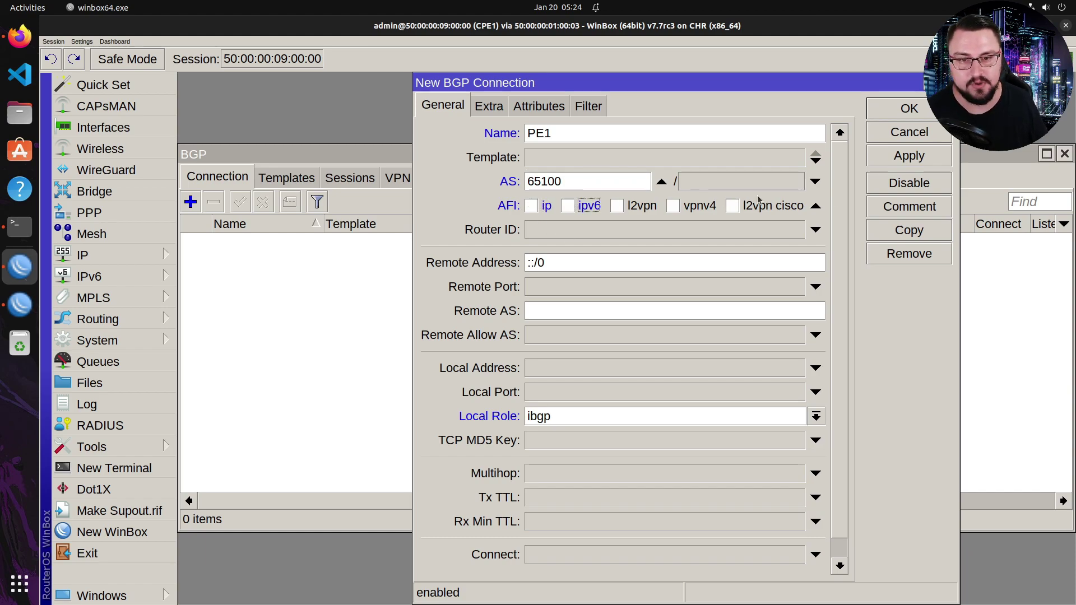
left_click(815, 205)
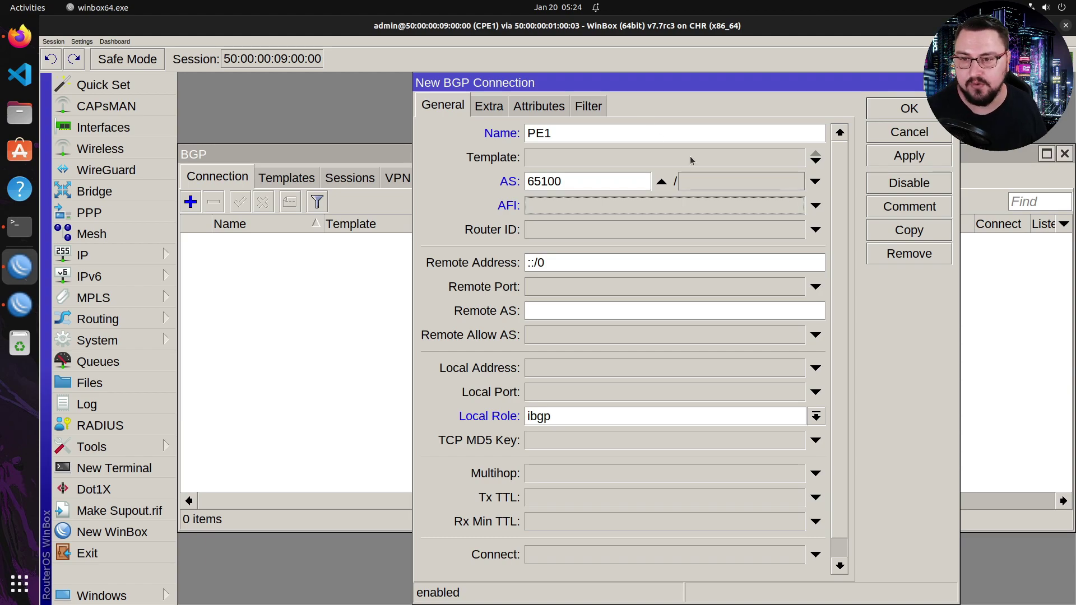
- Set router ID 100.64.100.2 and remote peer 100.64.100.1 in AS 65000
left_click(632, 227)
type("100.64.100.2")
key("Tab")
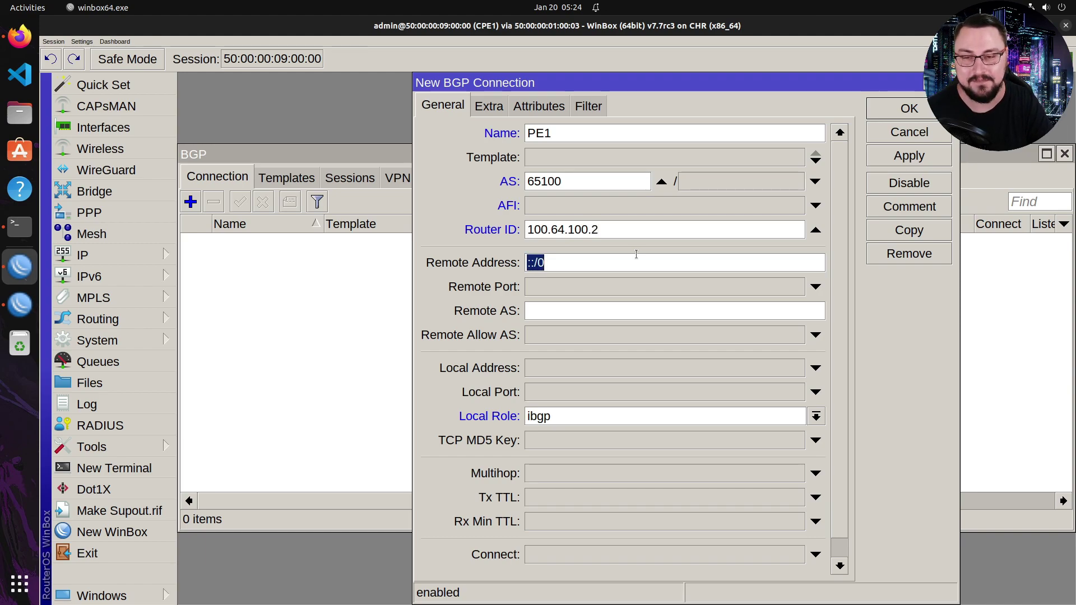
type("100.64.100.1")
key("Tab")
key("Tab")
type("65000")
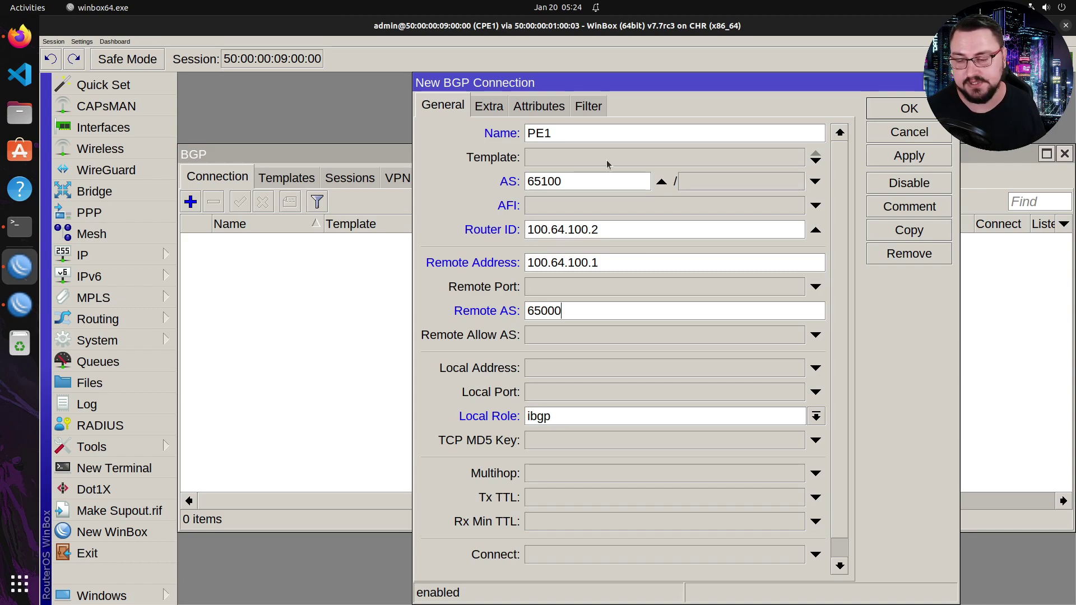
- Set local address 100.64.100.2 and ebgp role, enable Connect and Listen, and apply
scroll(594, 269, "down", 1)
left_click(554, 350)
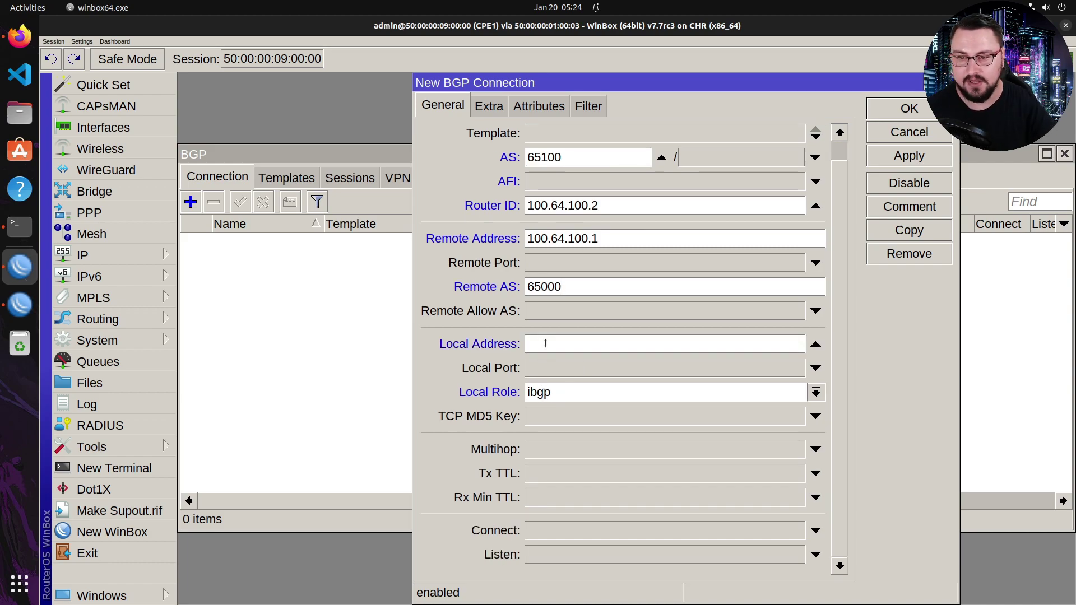
type("100.64.10")
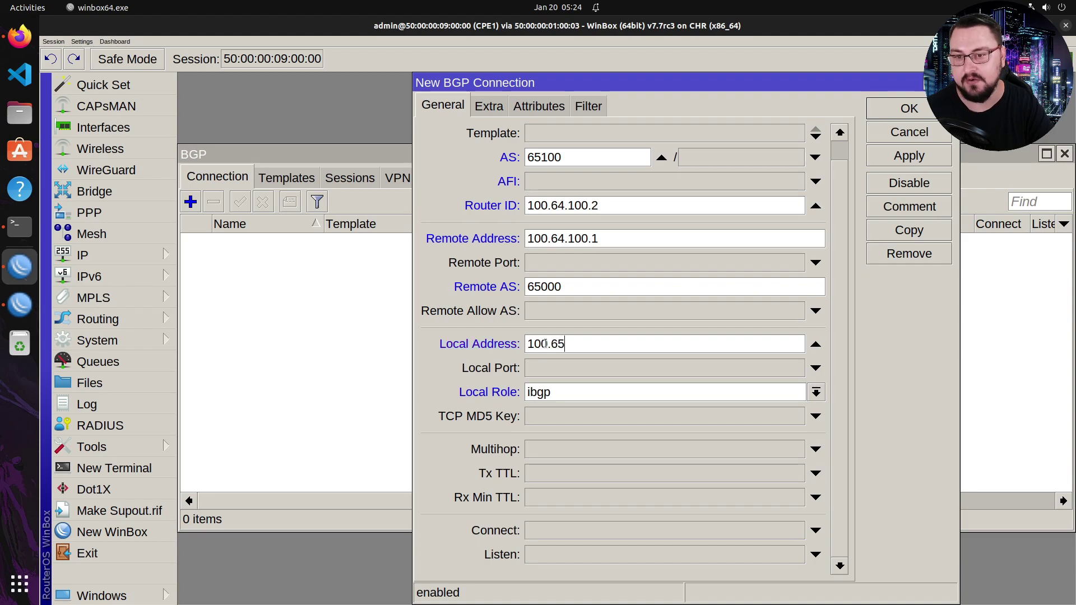
type("0.2")
key("Tab")
key("Tab")
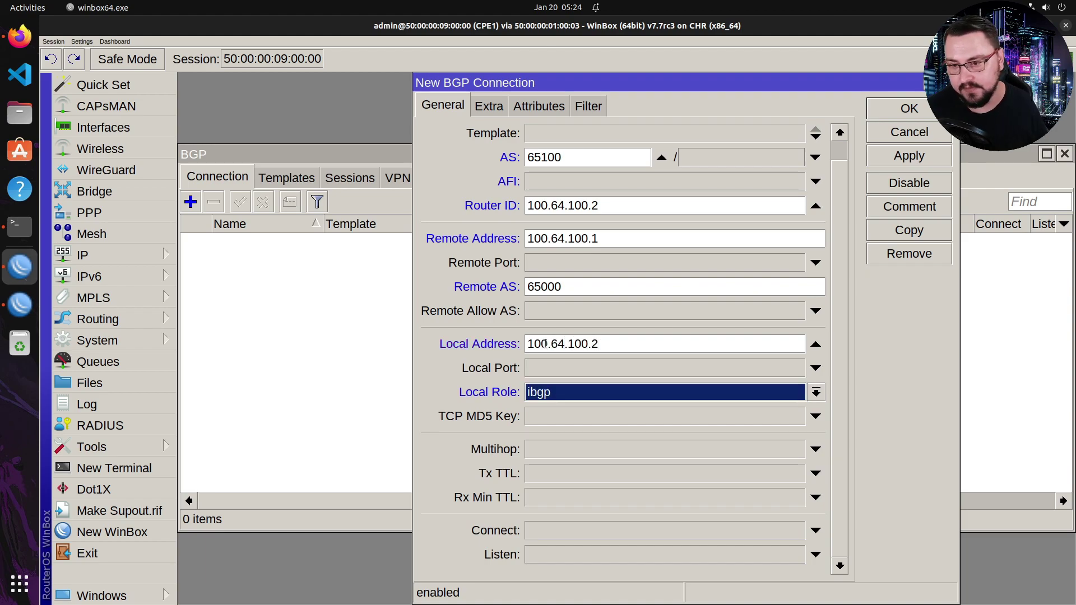
left_click(549, 391)
left_click(541, 409)
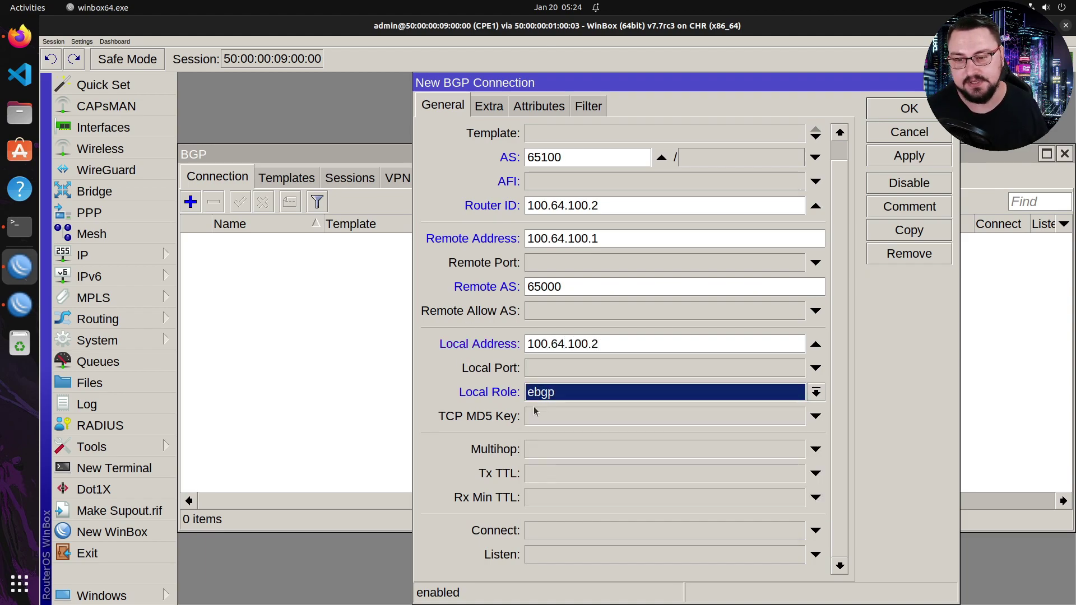
left_click(532, 530)
left_click(531, 555)
scroll(535, 448, "up", 1)
left_click(880, 159)
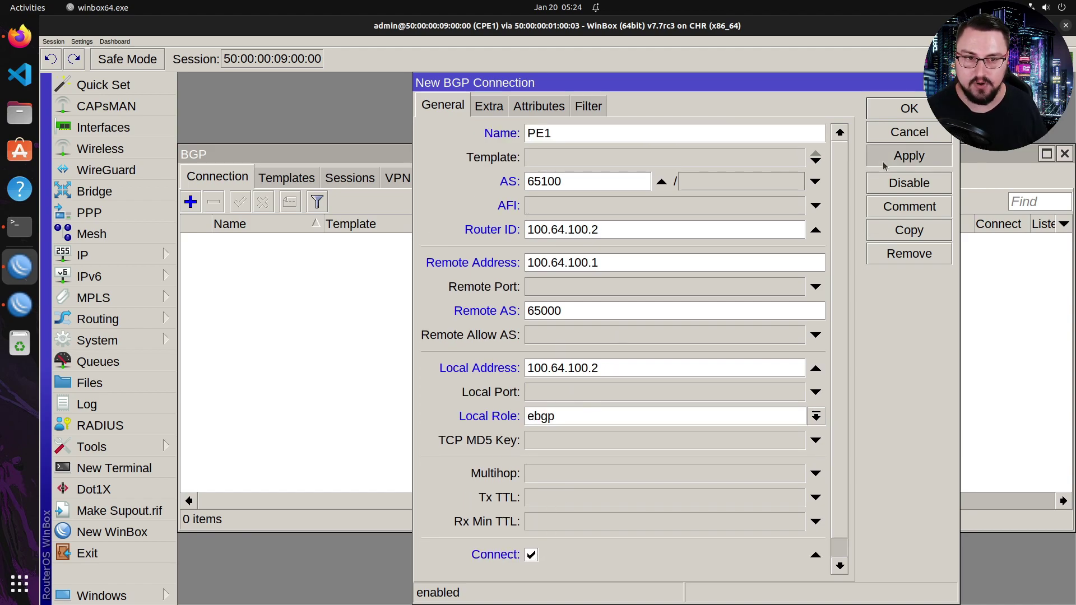
- Close the PE1 connection settings and check CPE1's BGP sessions list
left_click(891, 114)
left_click(349, 178)
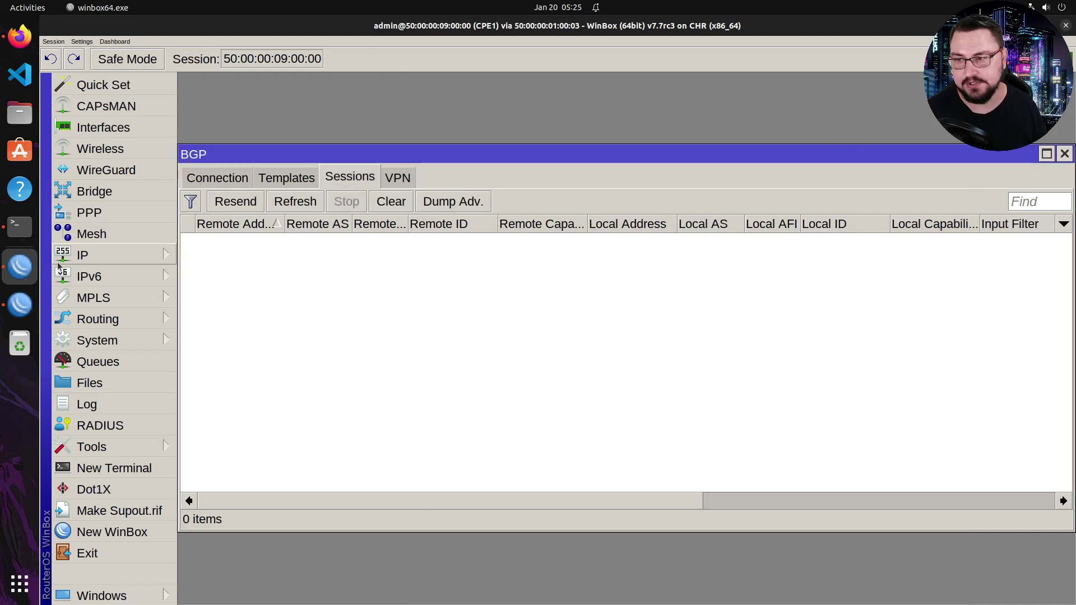
left_click(202, 184)
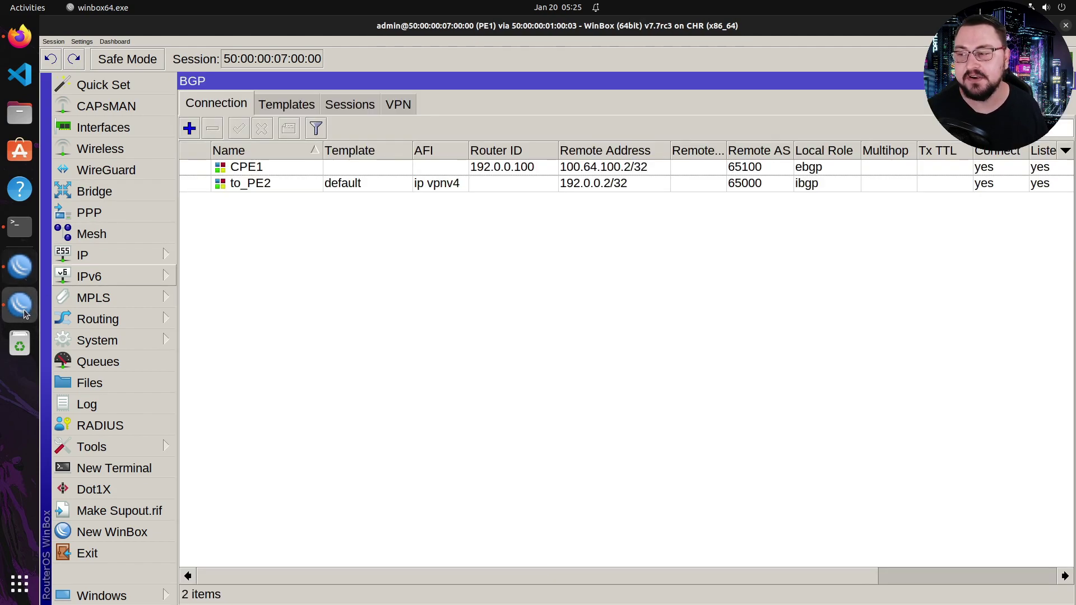
- On PE1, review the CPE1 connection's settings and the BGP sessions, then return to connections
left_click(20, 304)
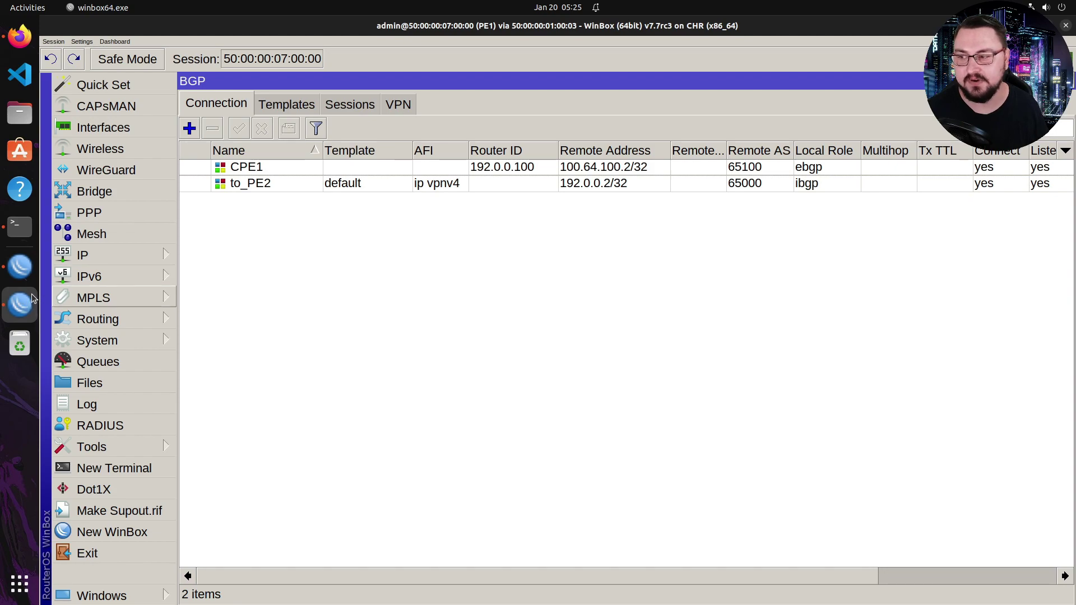
left_click(285, 172)
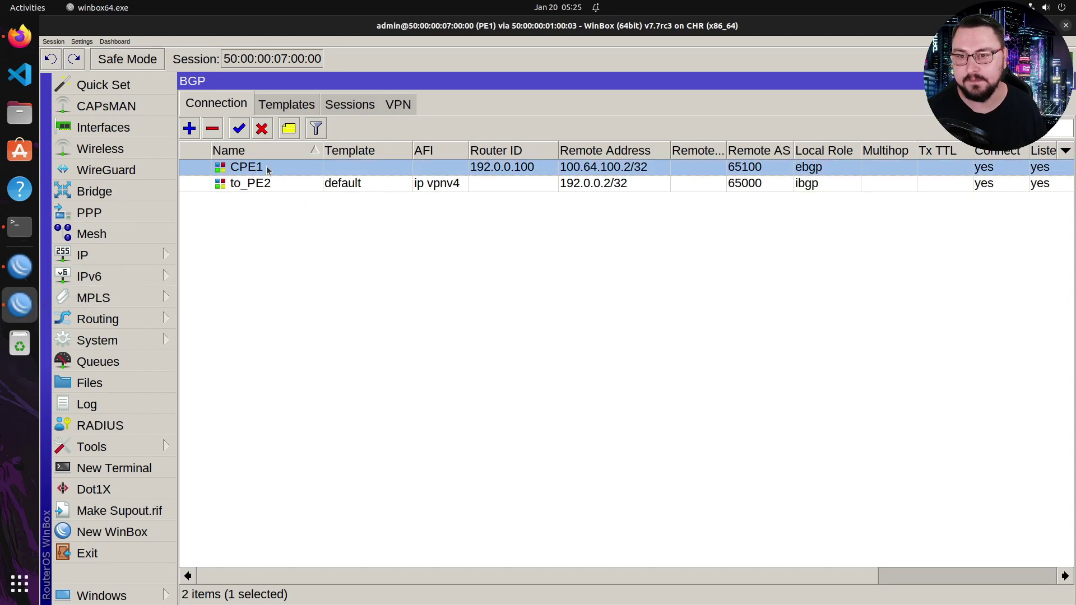
double_click(268, 170)
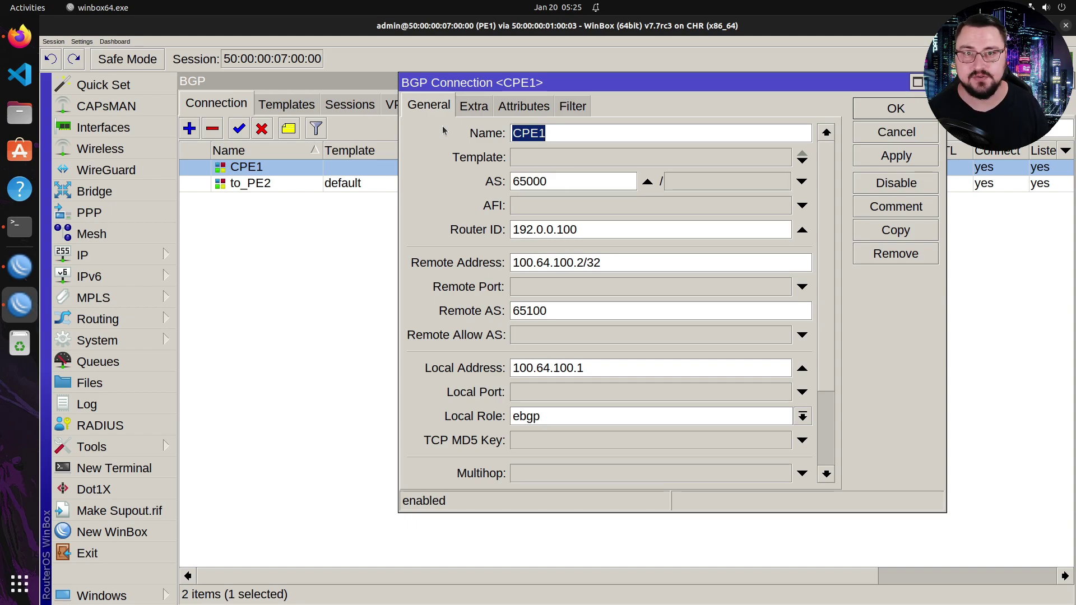
key("Return")
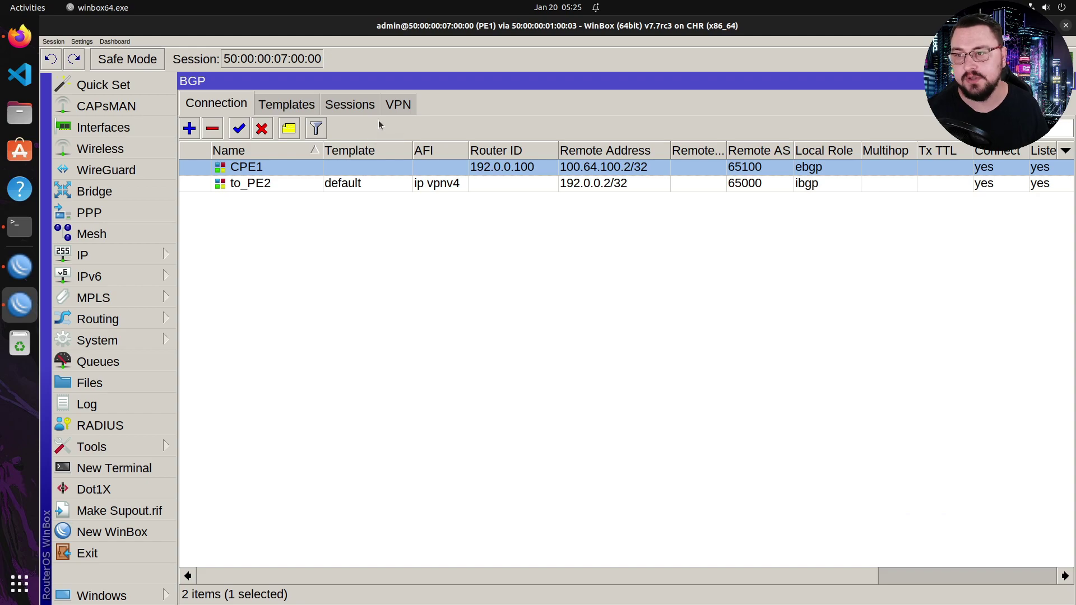
left_click(358, 106)
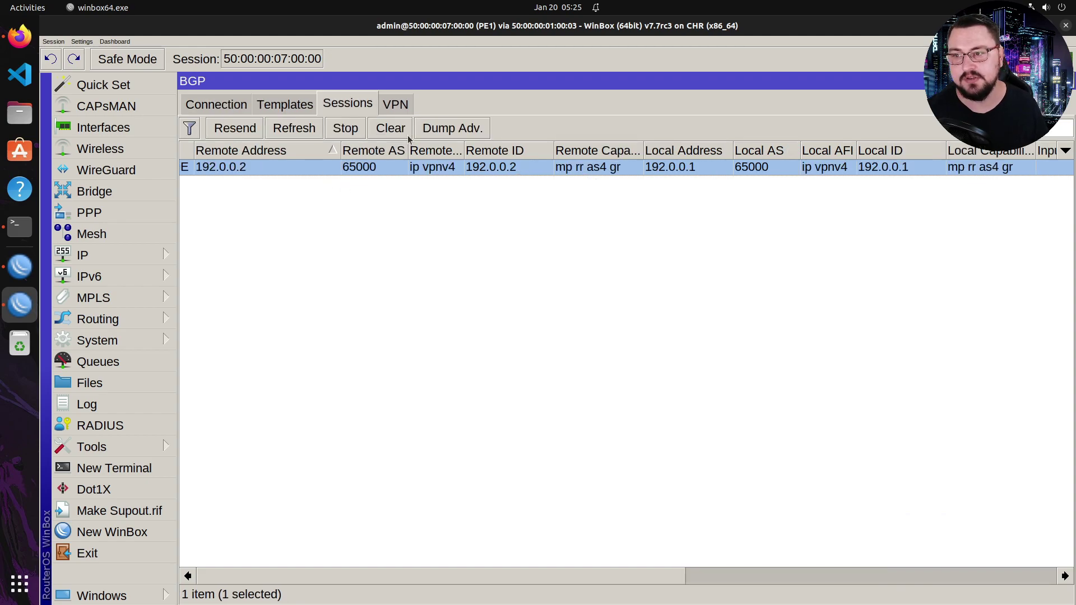
left_click(216, 105)
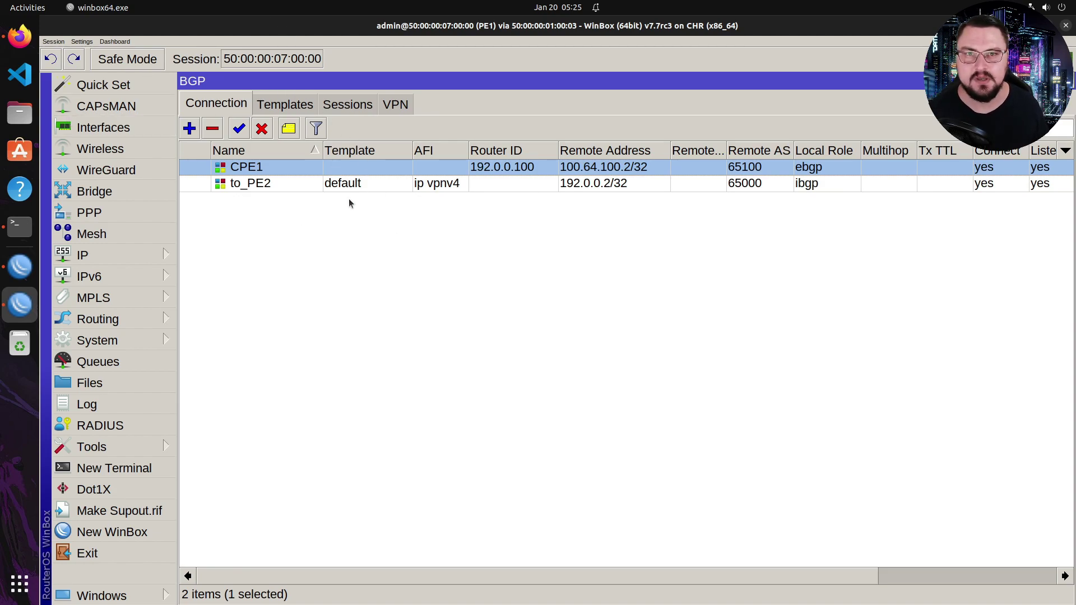
- Put PE1's CPE1 BGP connection in routing table cust1 and VRF cust1, then apply and close
double_click(320, 171)
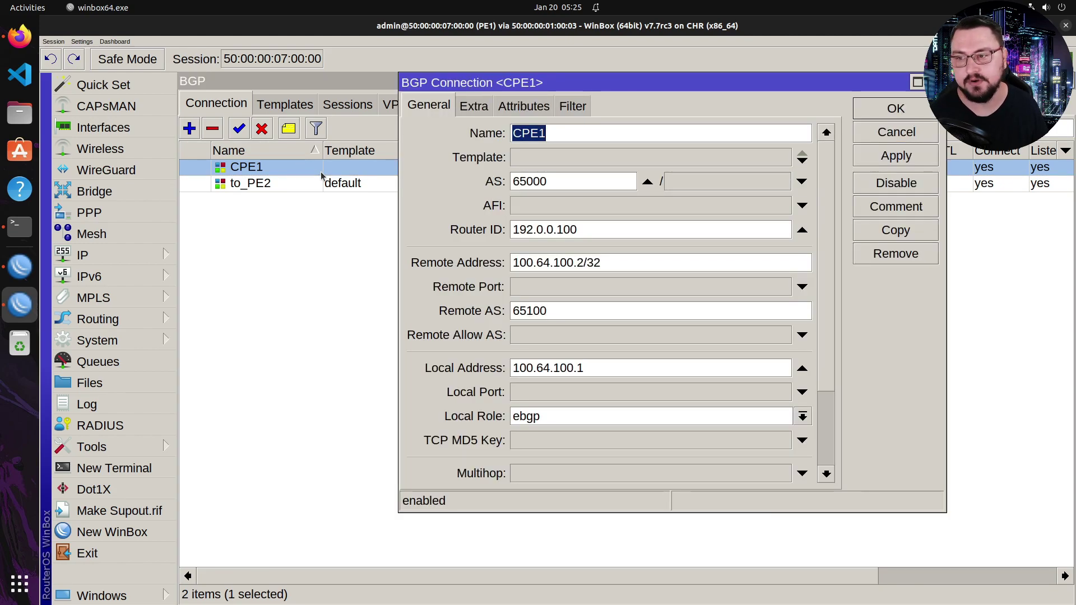
left_click(486, 110)
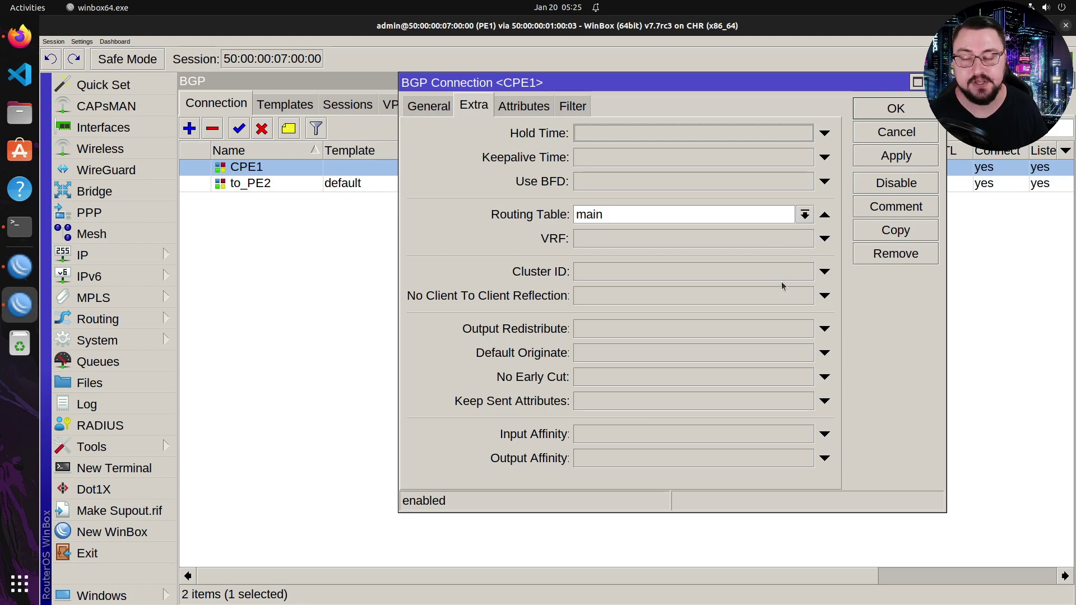
left_click(796, 212)
left_click(763, 232)
left_click(824, 238)
left_click(804, 238)
left_click(767, 256)
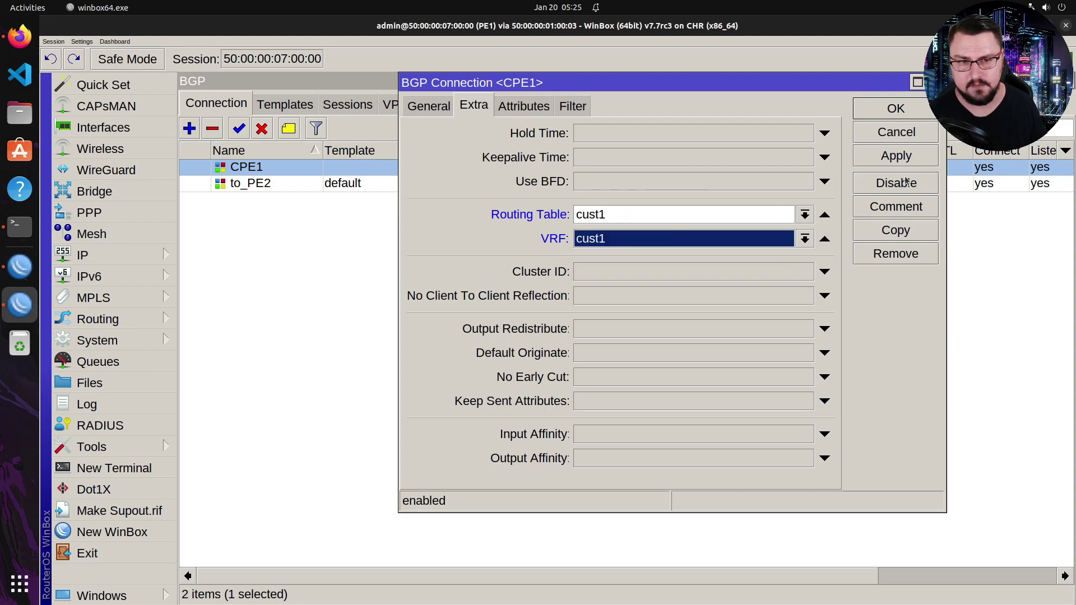
left_click(897, 163)
left_click(901, 109)
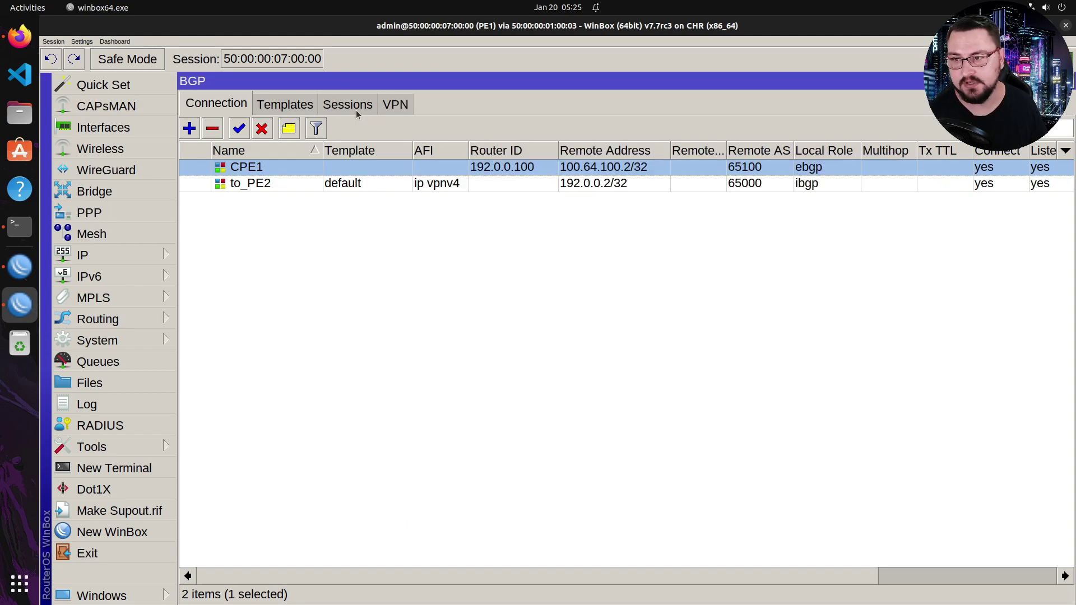
left_click(355, 112)
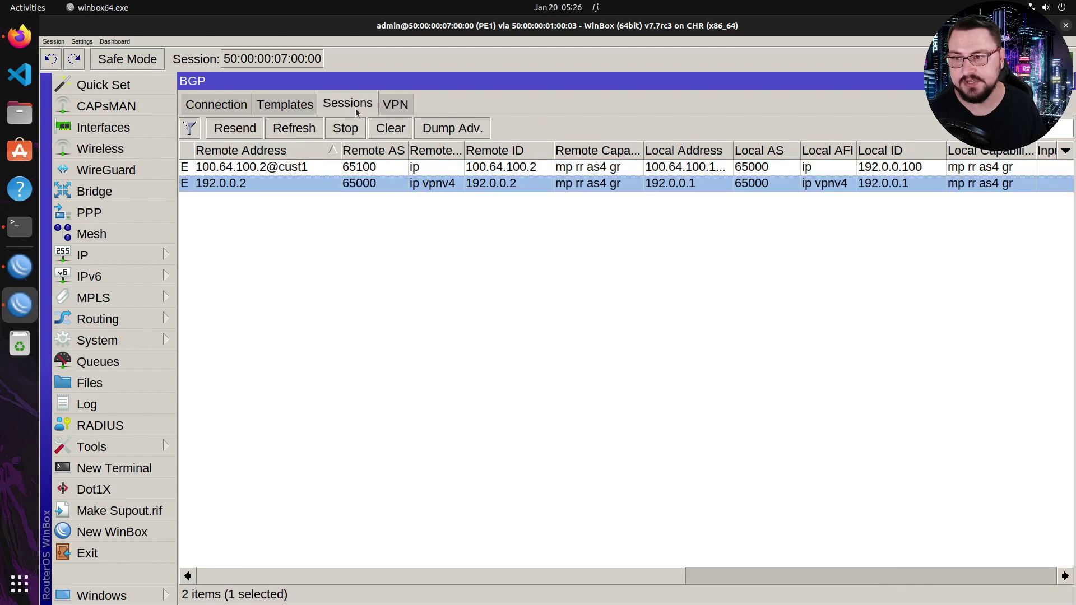
left_click(241, 168)
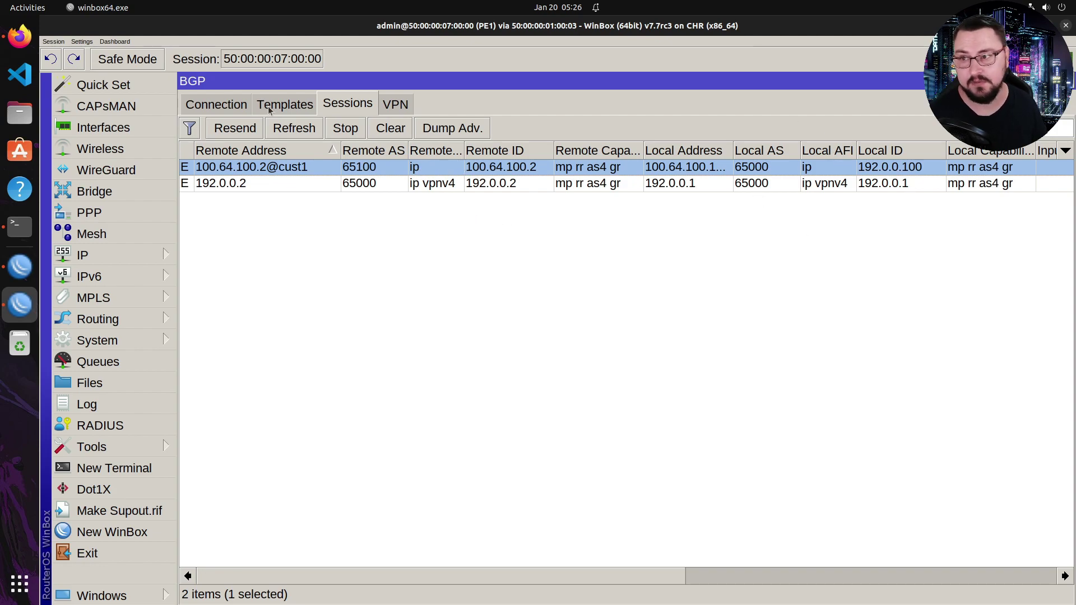
left_click(245, 106)
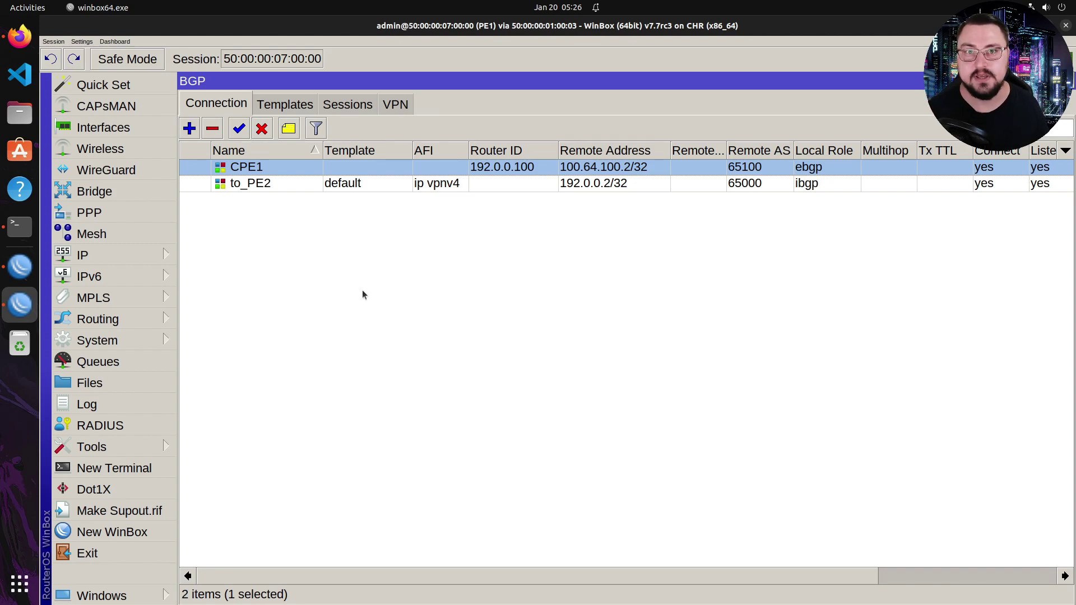
- On CPE1, add a firewall address list entry BGP_OUT for 172.16.0.0/24
left_click(24, 280)
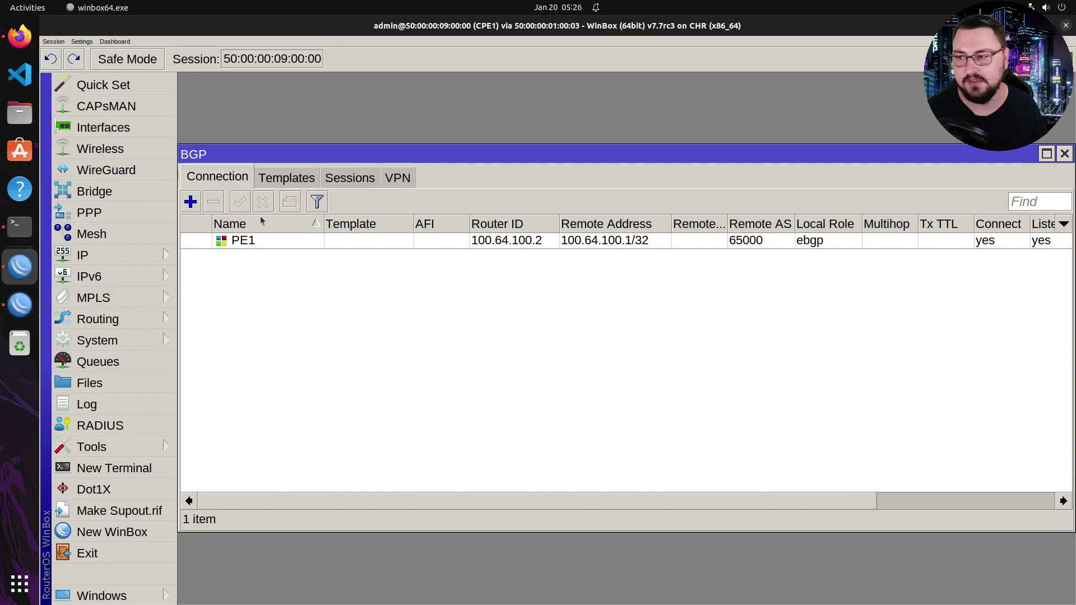
left_click(150, 257)
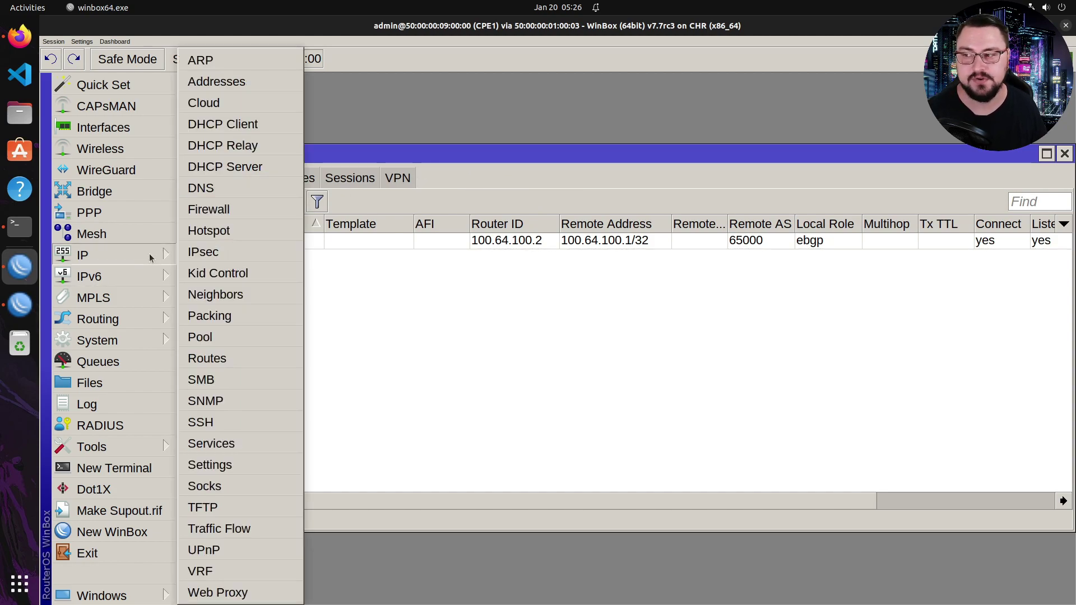
left_click(208, 211)
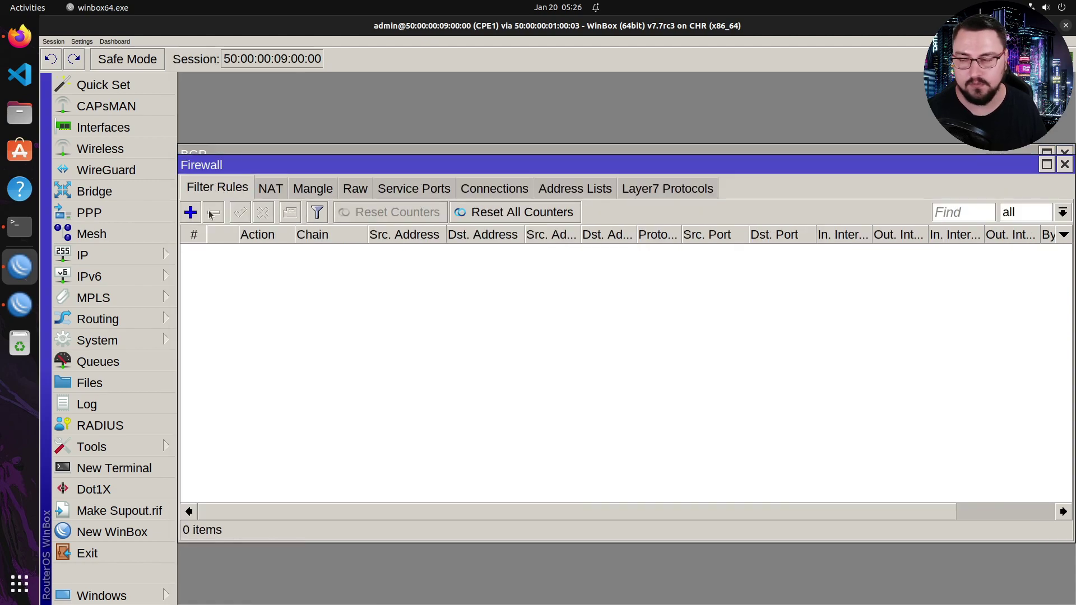
left_click(555, 190)
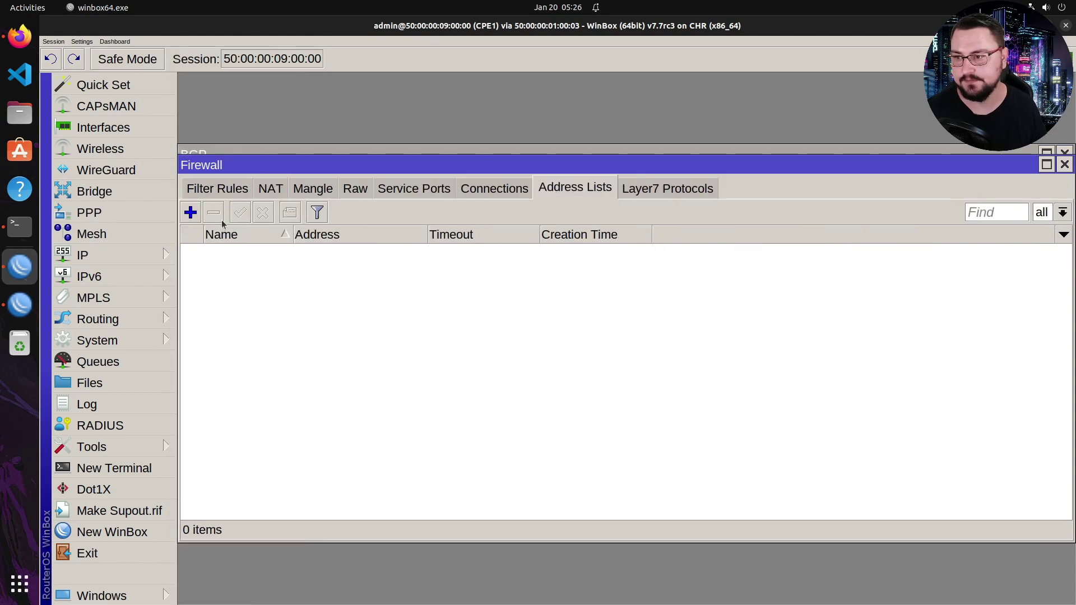
left_click(191, 212)
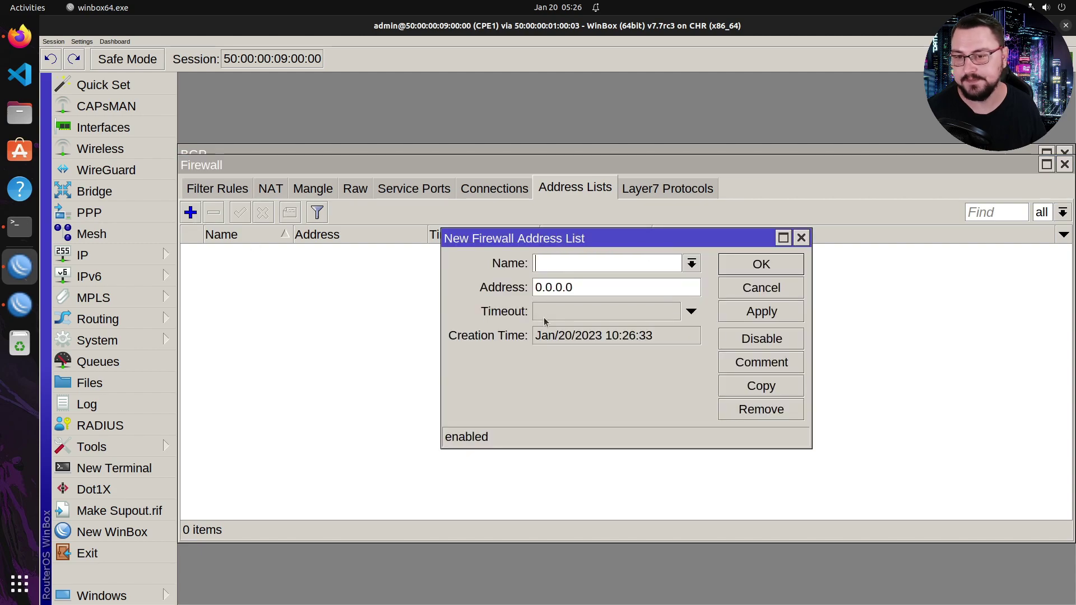
type("BGP")
key("BackSpace")
key("BackSpace")
key("BackSpace")
type("BGP_OUT")
key("Tab")
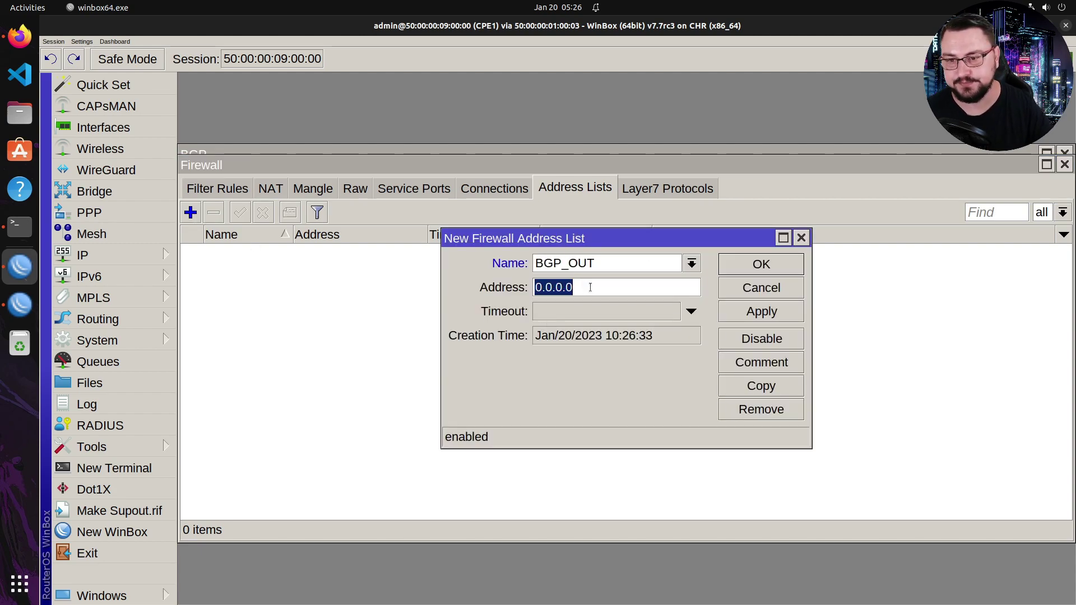
type("1")
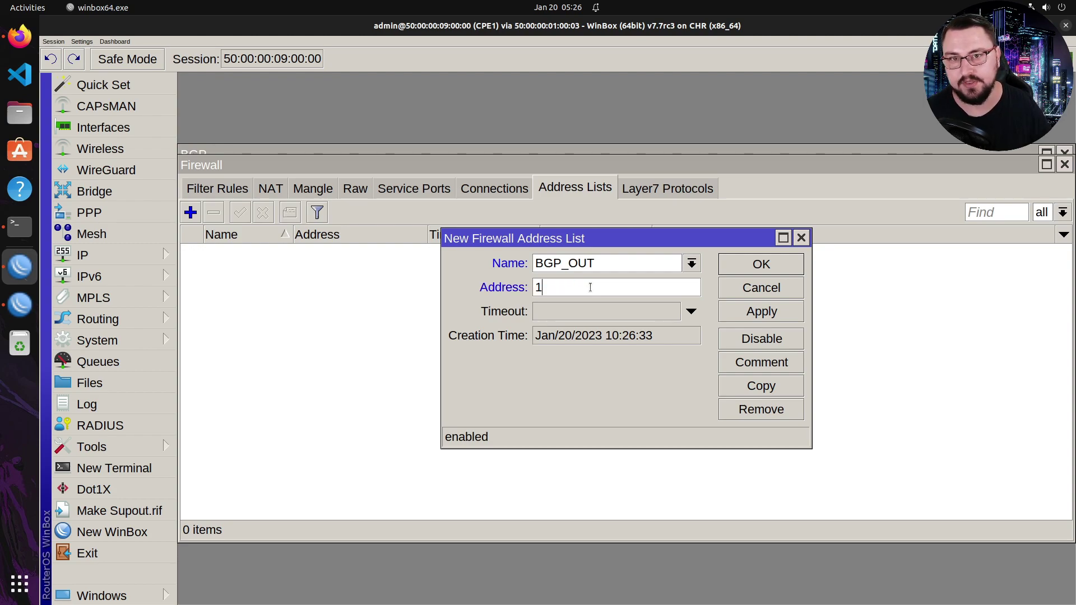
type("72.16")
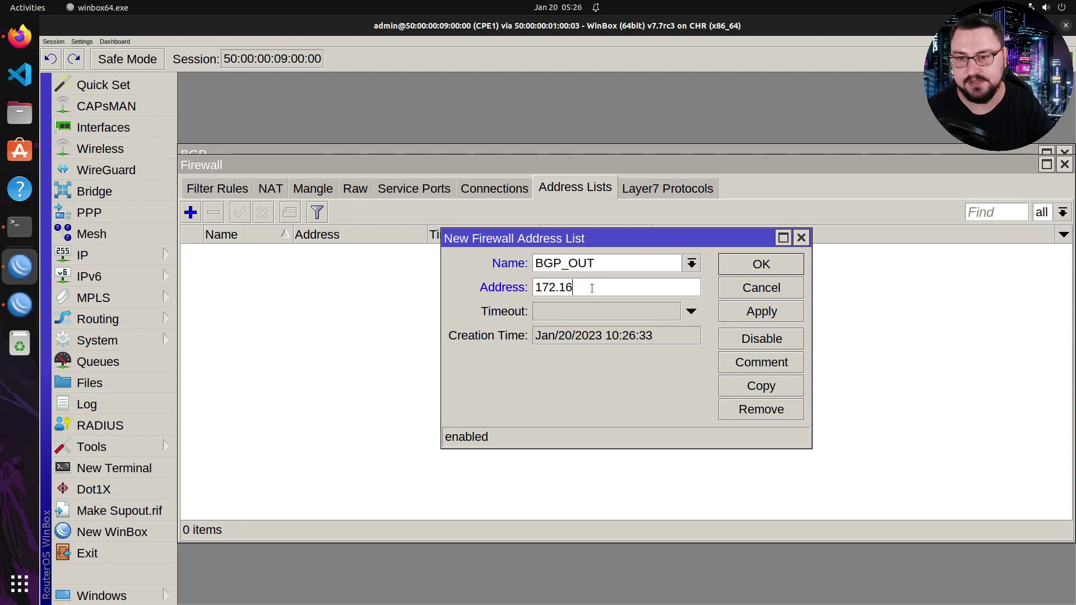
type(".0.0/24")
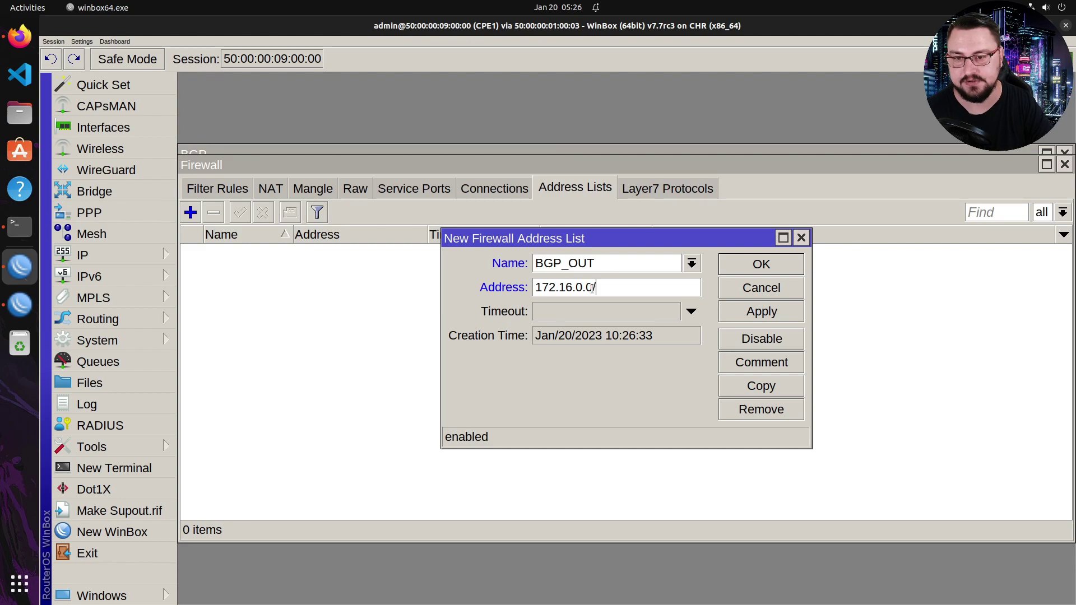
left_click(738, 310)
left_click(747, 265)
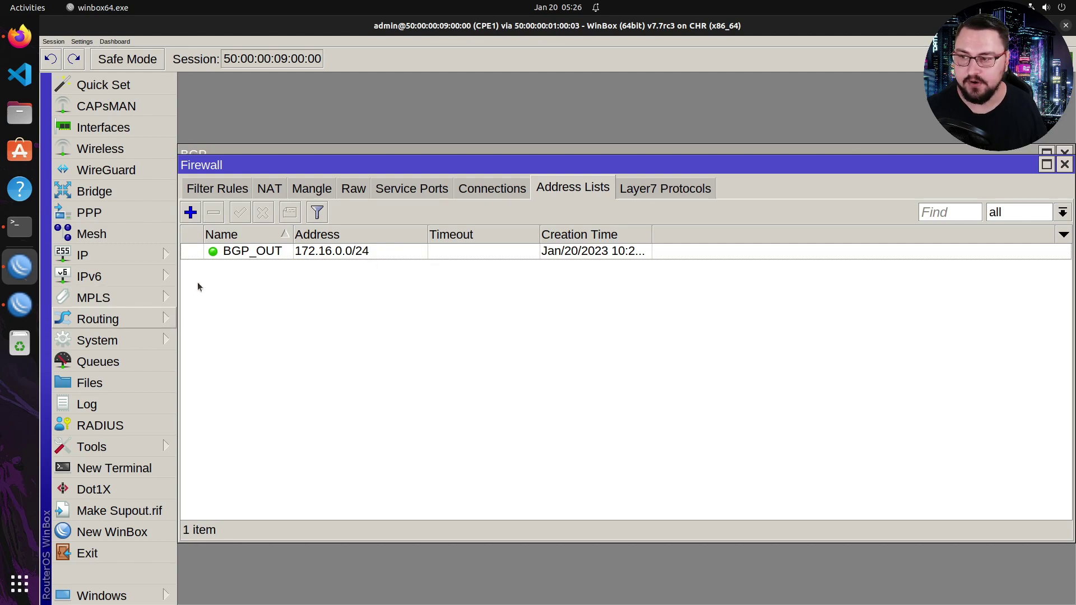
- Set the PE1 BGP connection's output network to BGP_OUT and apply
left_click(234, 153)
left_click(233, 236)
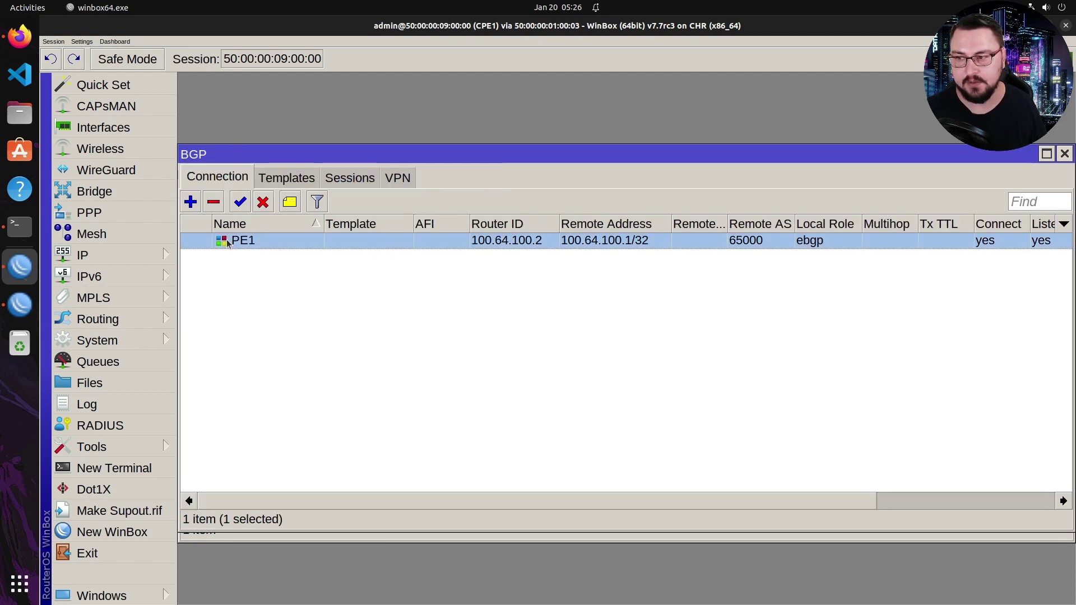
double_click(255, 241)
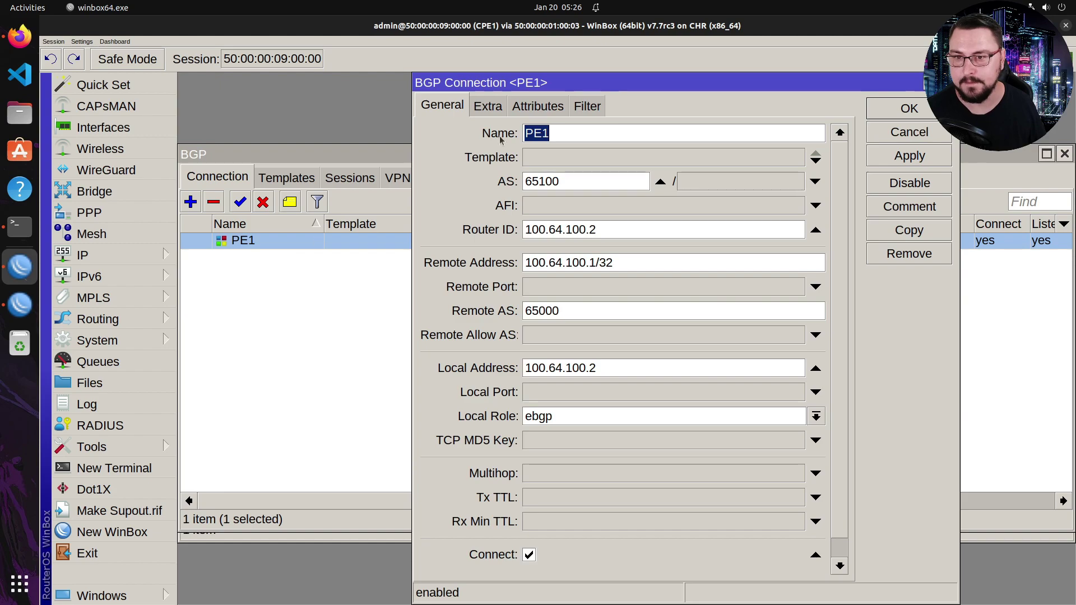
left_click(587, 108)
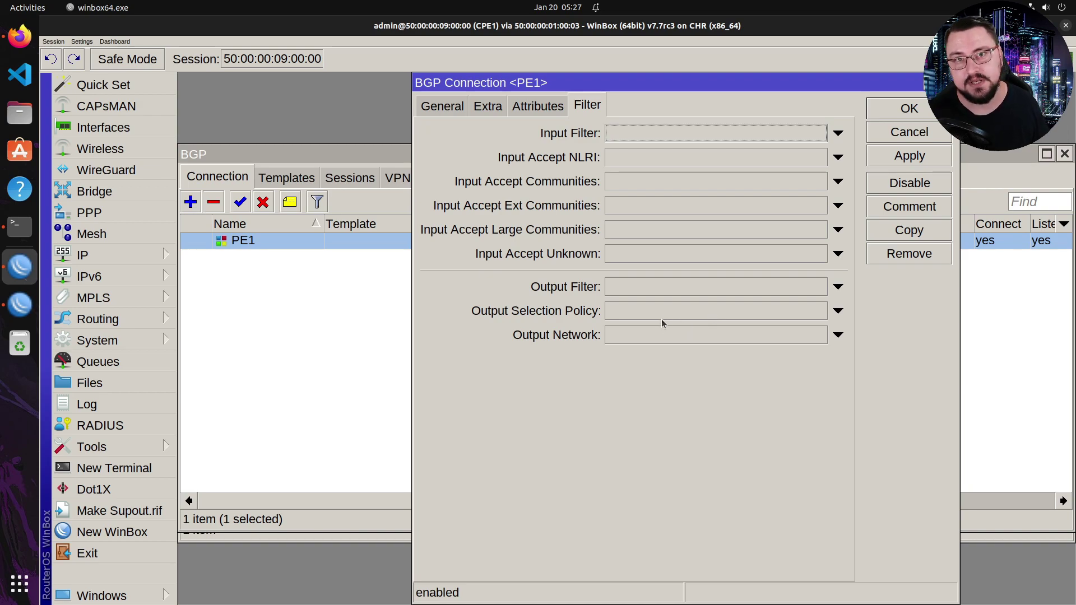
left_click(709, 336)
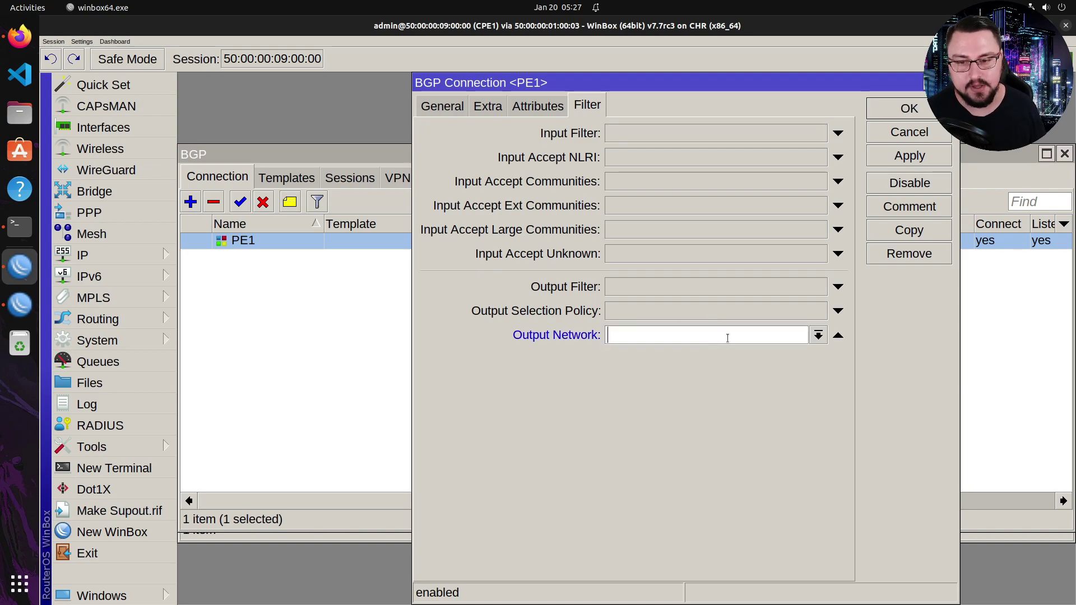
left_click(818, 334)
left_click(686, 352)
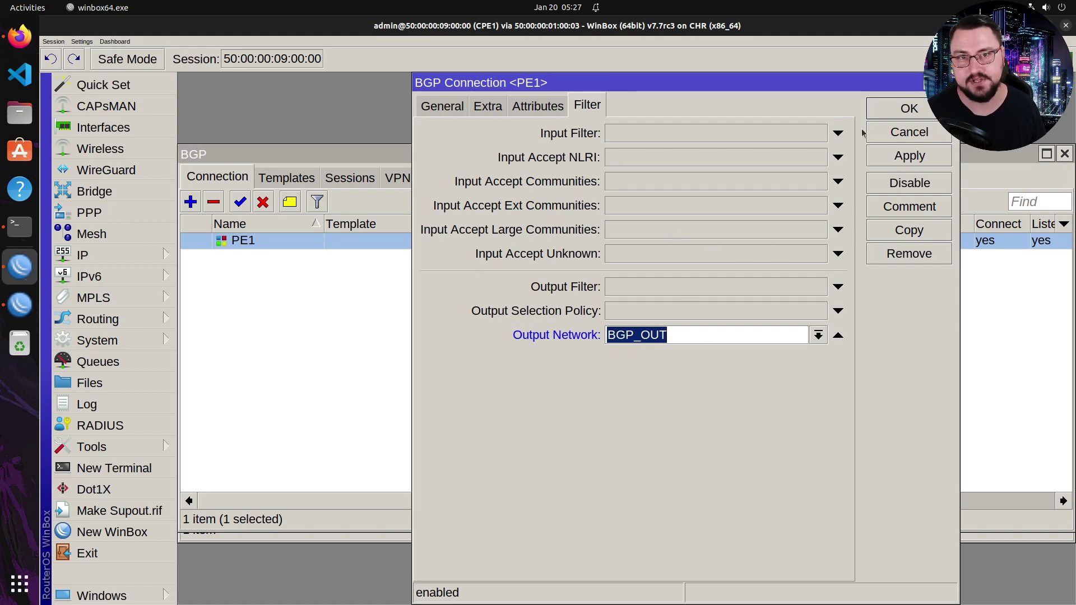
left_click(893, 160)
left_click(882, 112)
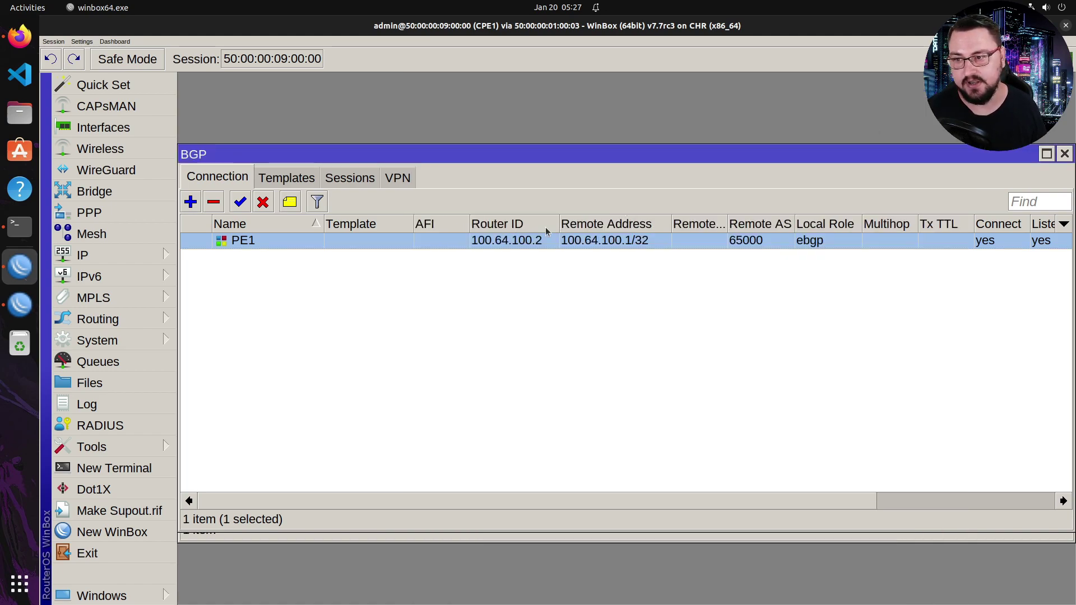
- Check CPE1's 172.16.0.1/24 LAN address, then return to the PE1 session
left_click(133, 252)
left_click(230, 86)
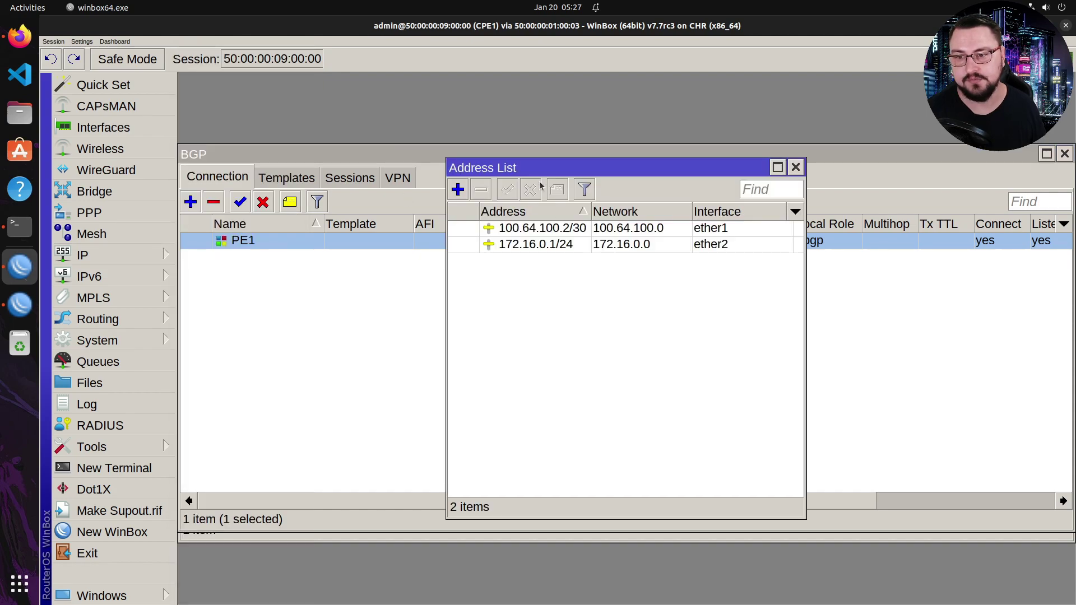
left_click(535, 244)
left_click(796, 167)
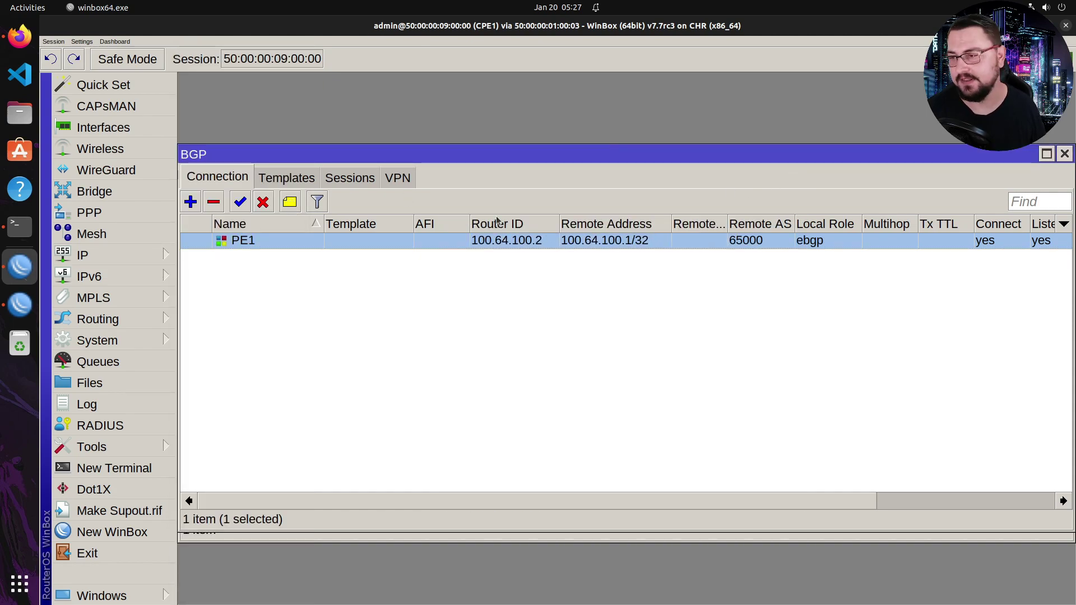
left_click(25, 304)
- Open PE1's route list and select the BGP-learned 172.16.0.0/24 route via 100.64.100.2
left_click(130, 251)
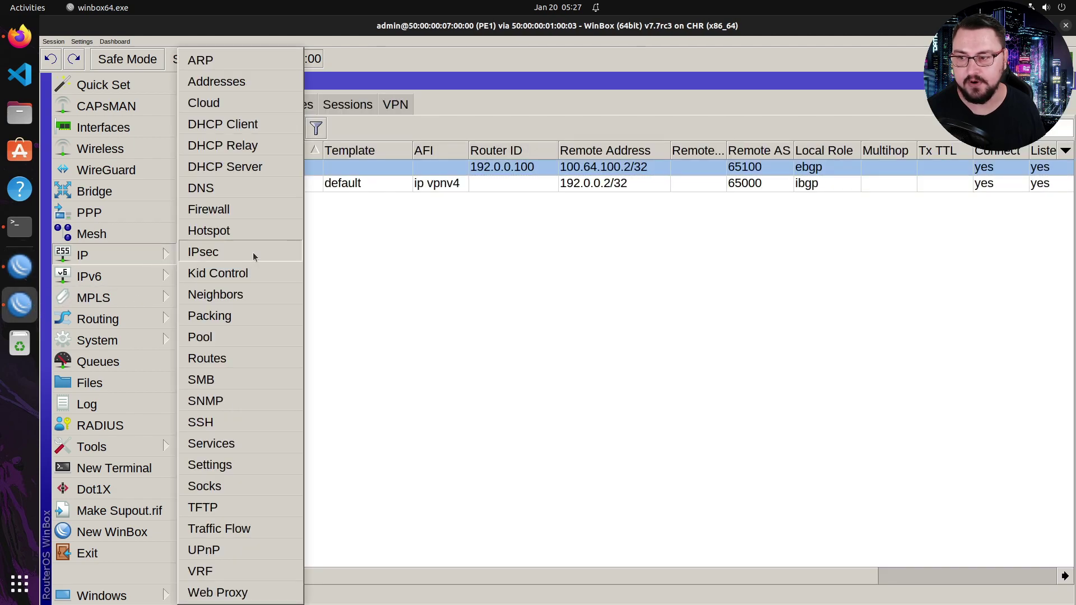
left_click(234, 357)
left_click(316, 257)
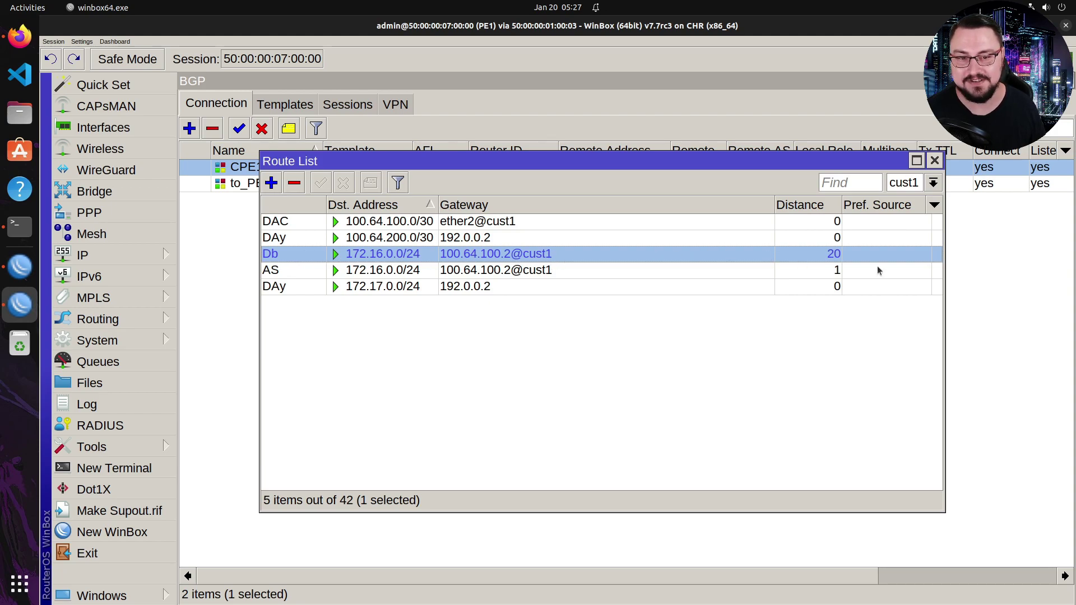
- Check the BGP route's general and status details, then delete the static 172.16.0.0/24 route
double_click(714, 261)
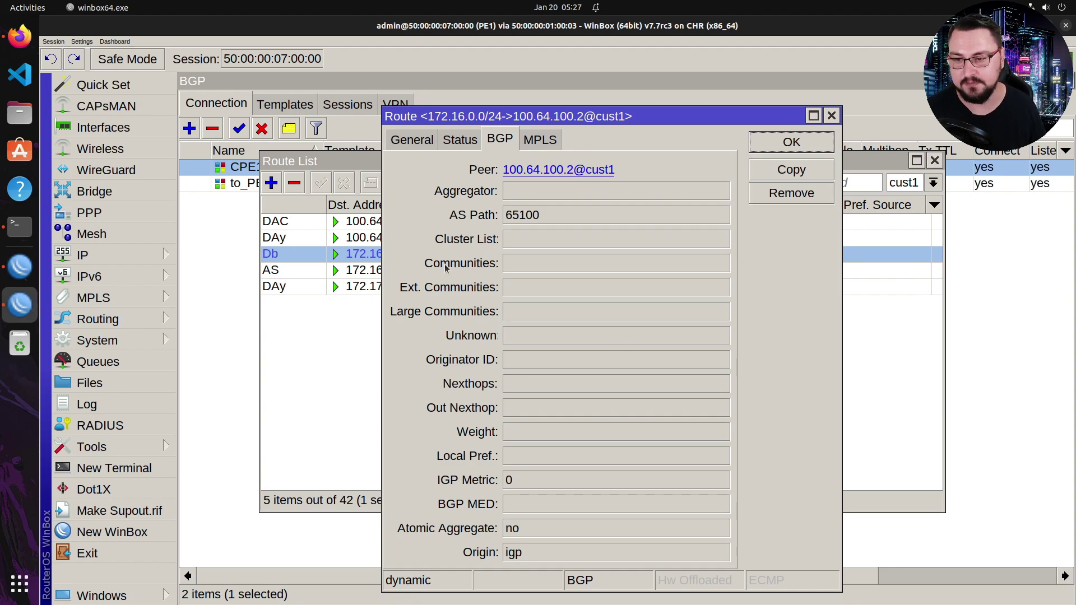
left_click(458, 143)
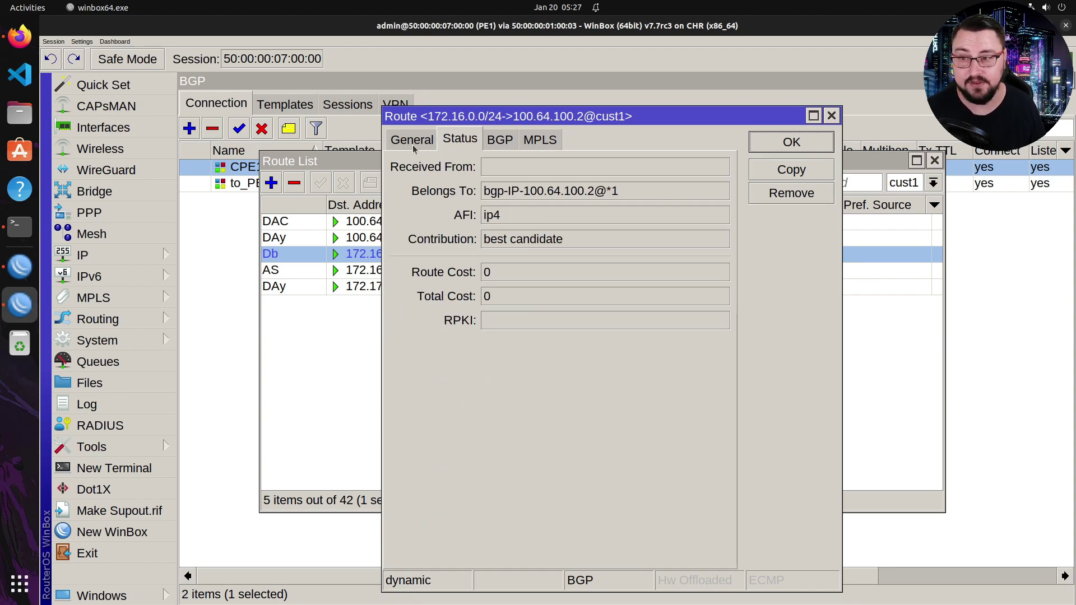
left_click(414, 140)
left_click(459, 140)
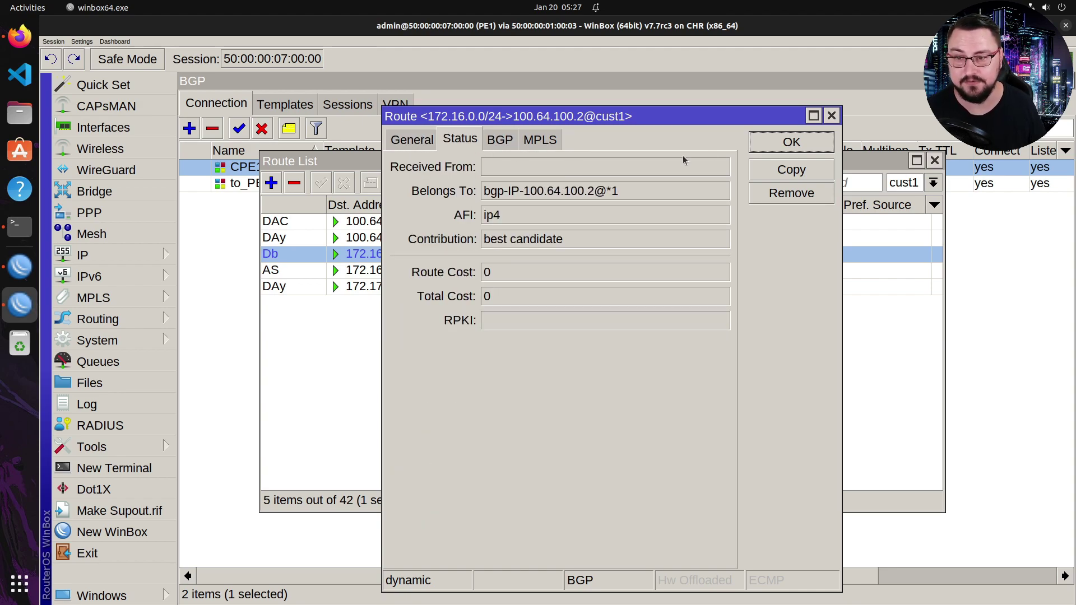
left_click(831, 117)
left_click(374, 269)
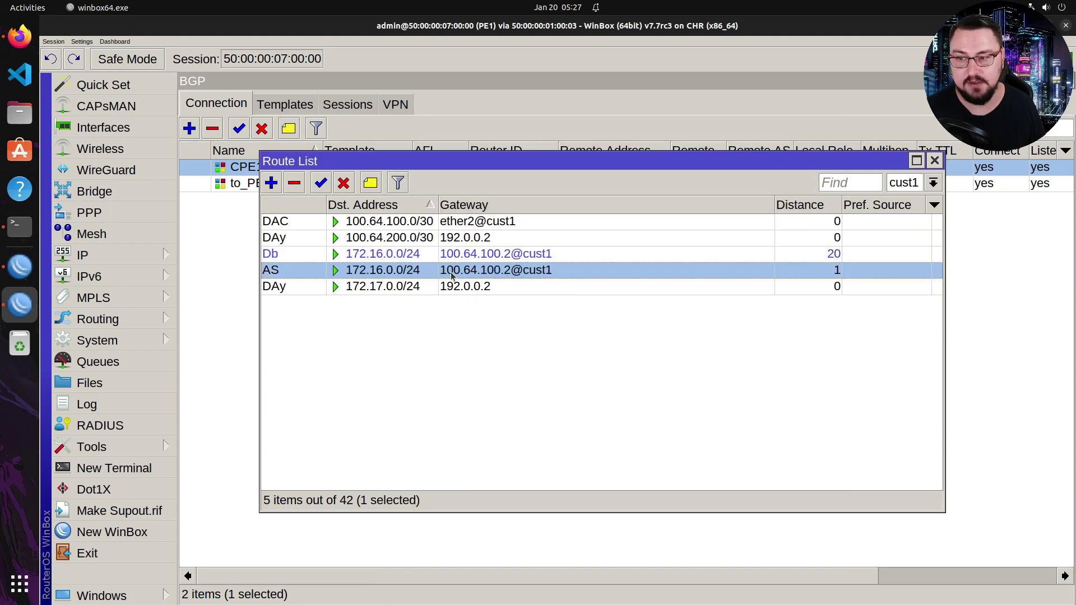
left_click(294, 183)
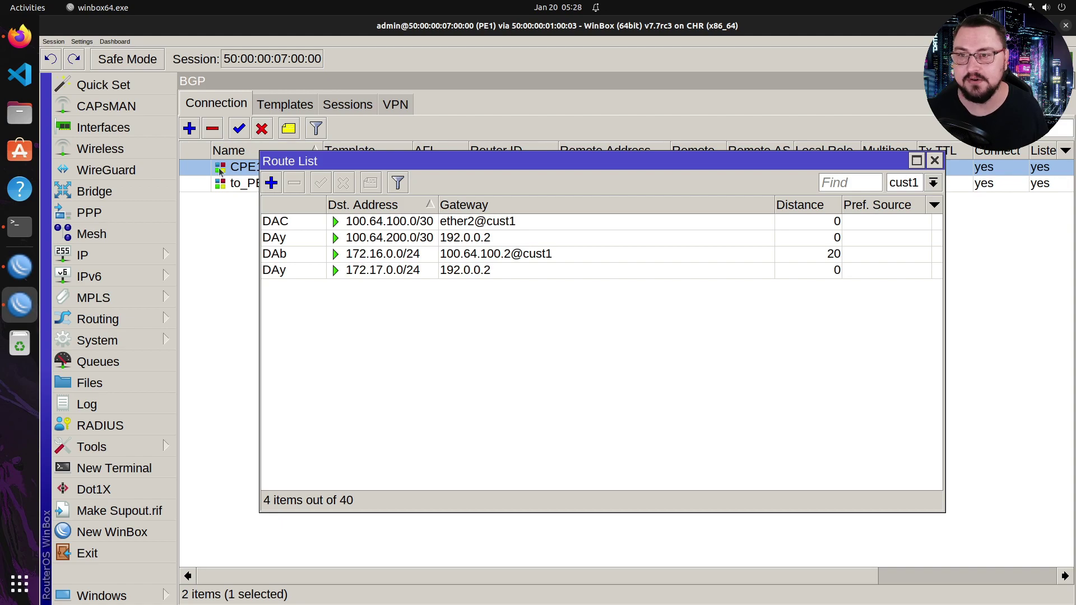
- Set Default Originate to always on the CPE1 BGP connection's Extra tab, then apply and save
left_click(217, 156)
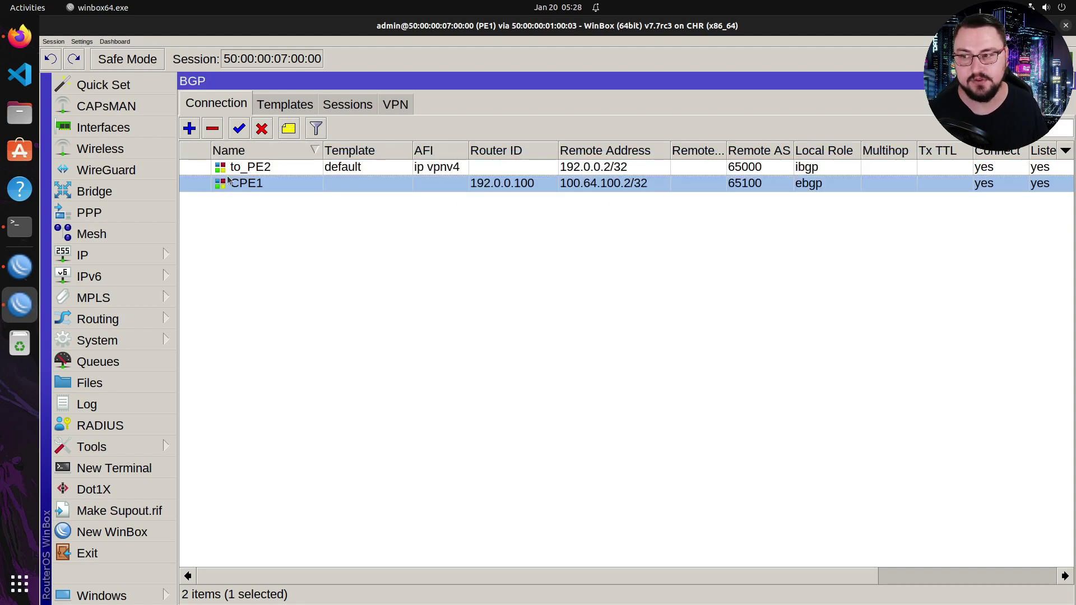
double_click(229, 183)
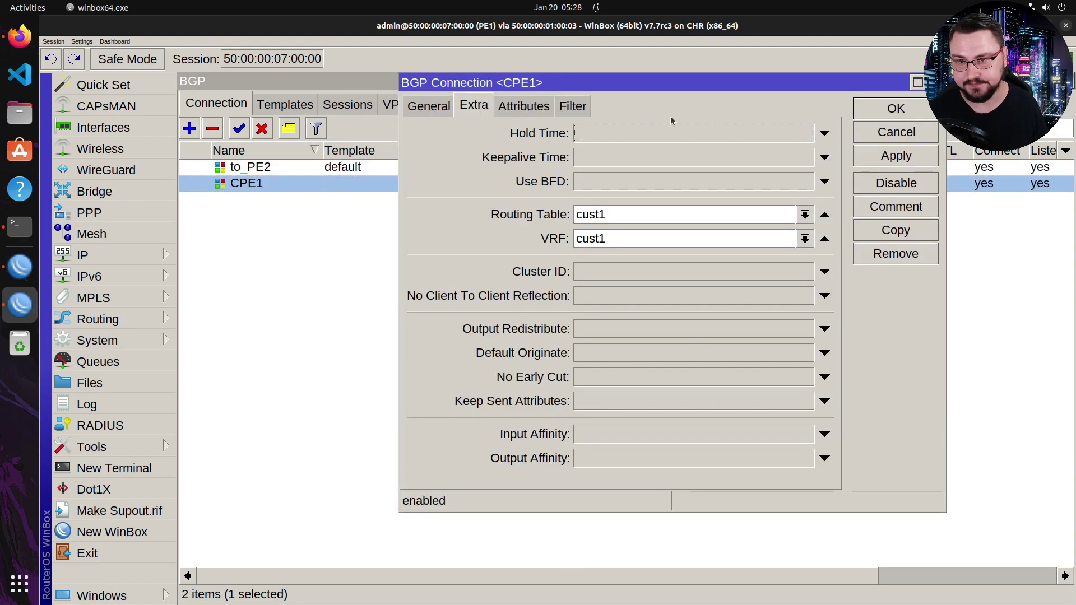
left_click(617, 358)
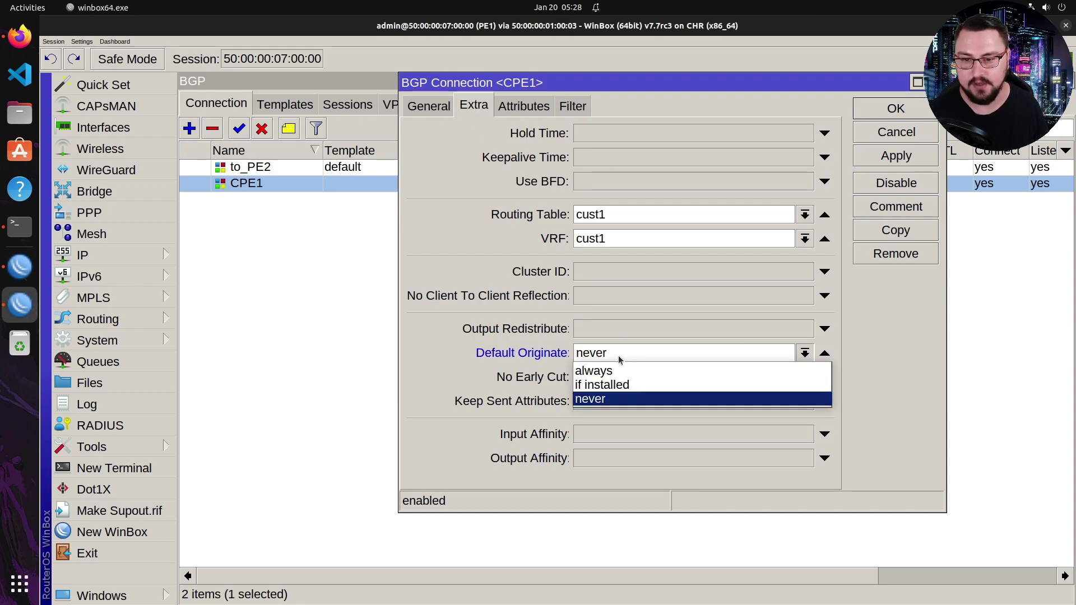
left_click(618, 368)
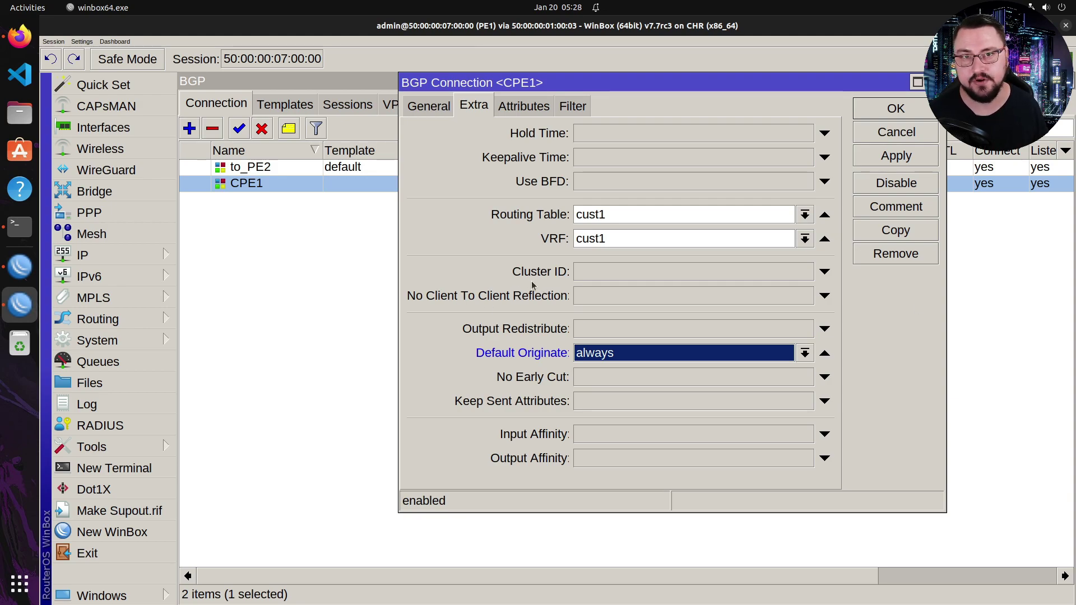
left_click(711, 359)
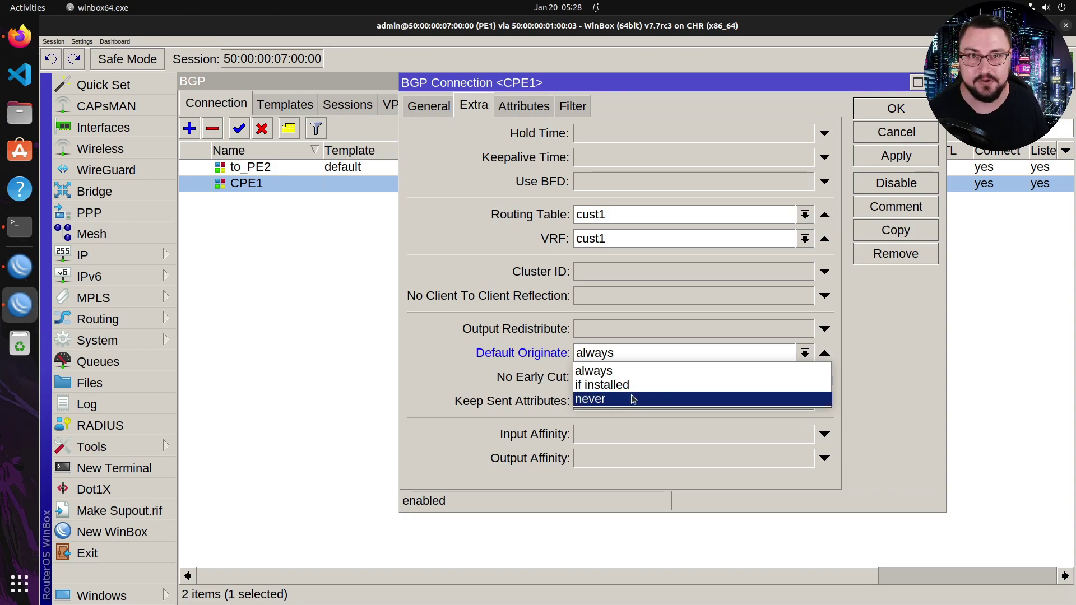
key("Up")
key("Up")
key("Return")
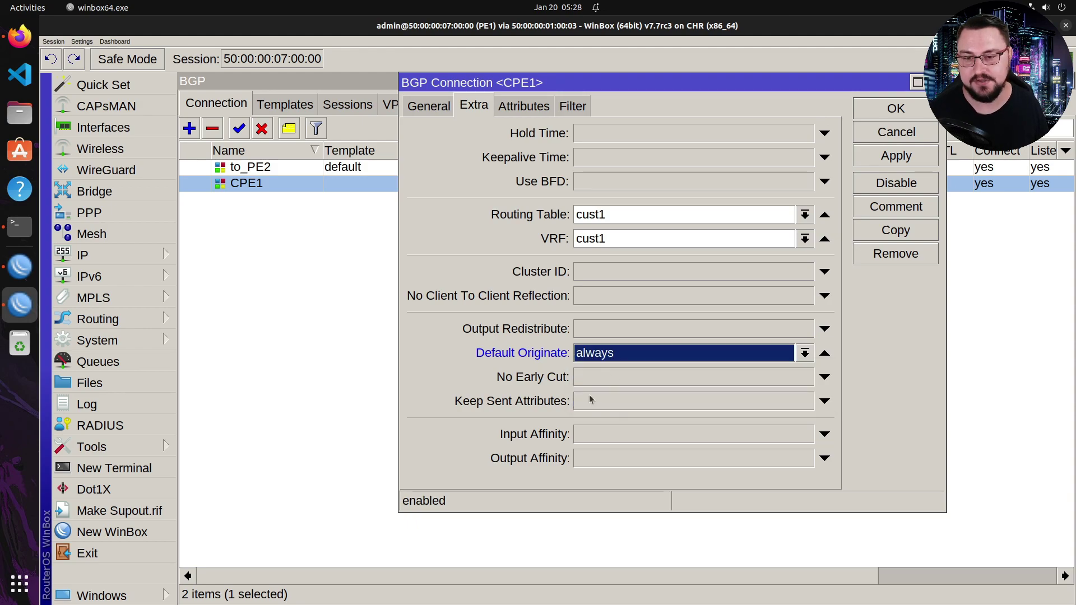
left_click(896, 156)
left_click(891, 109)
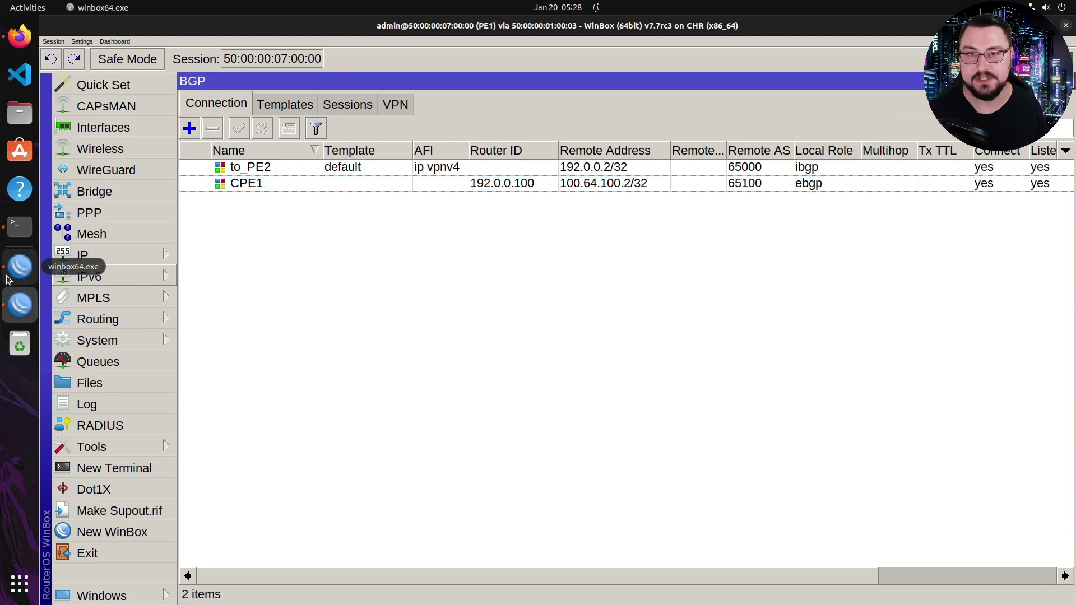
- On CPE1, open the route list and delete the static 0.0.0.0/0 default route
left_click(14, 276)
left_click(115, 260)
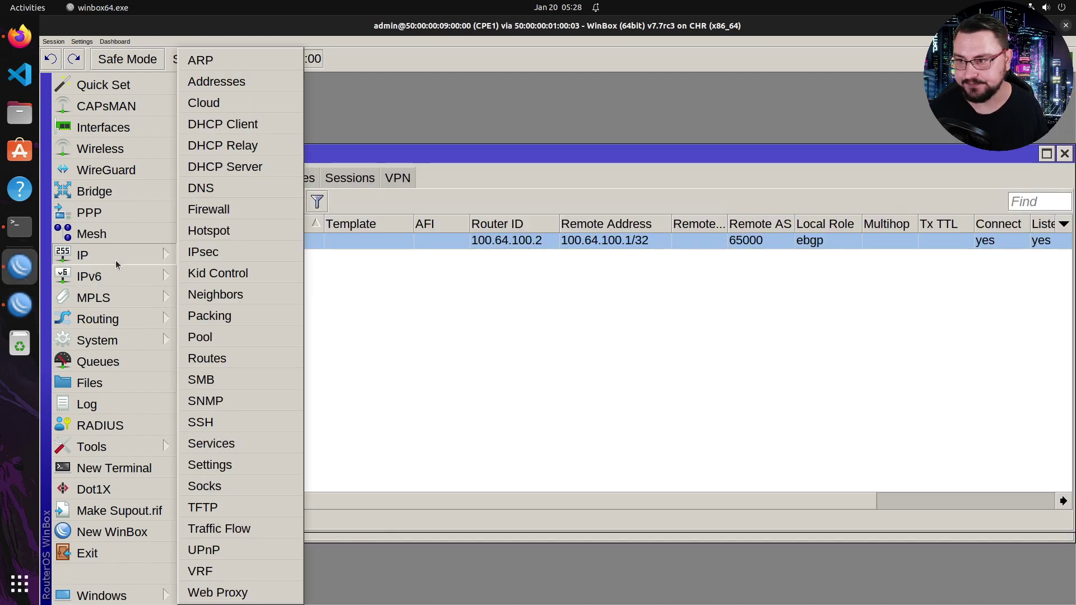
left_click(211, 360)
left_click(339, 246)
left_click(324, 230)
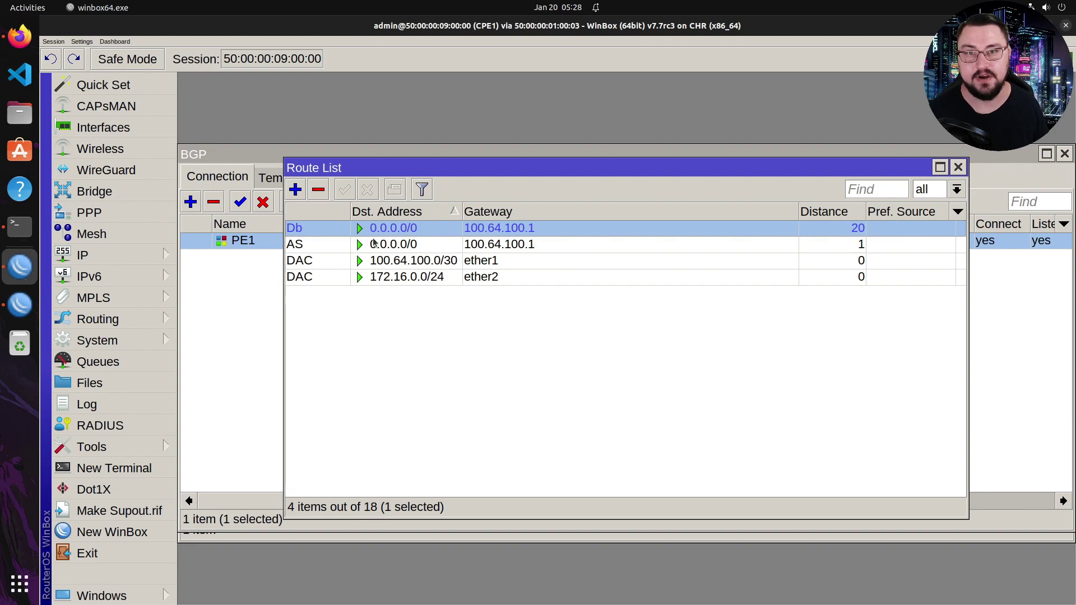
left_click(343, 247)
left_click(318, 189)
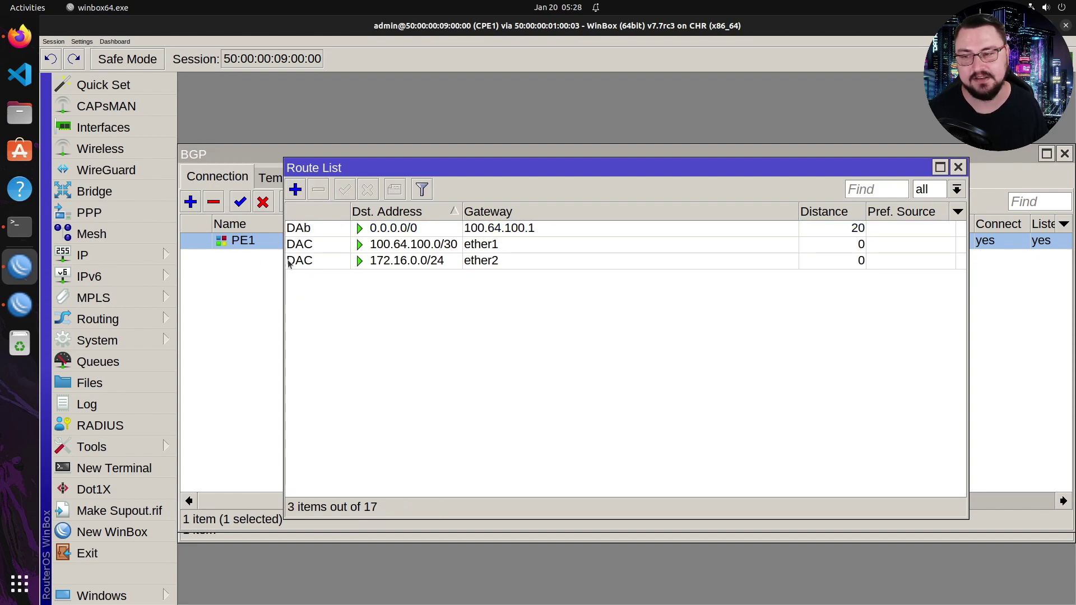
- Inspect the BGP-learned default route 0.0.0.0/0 via 100.64.100.1, distance 20
left_click(396, 250)
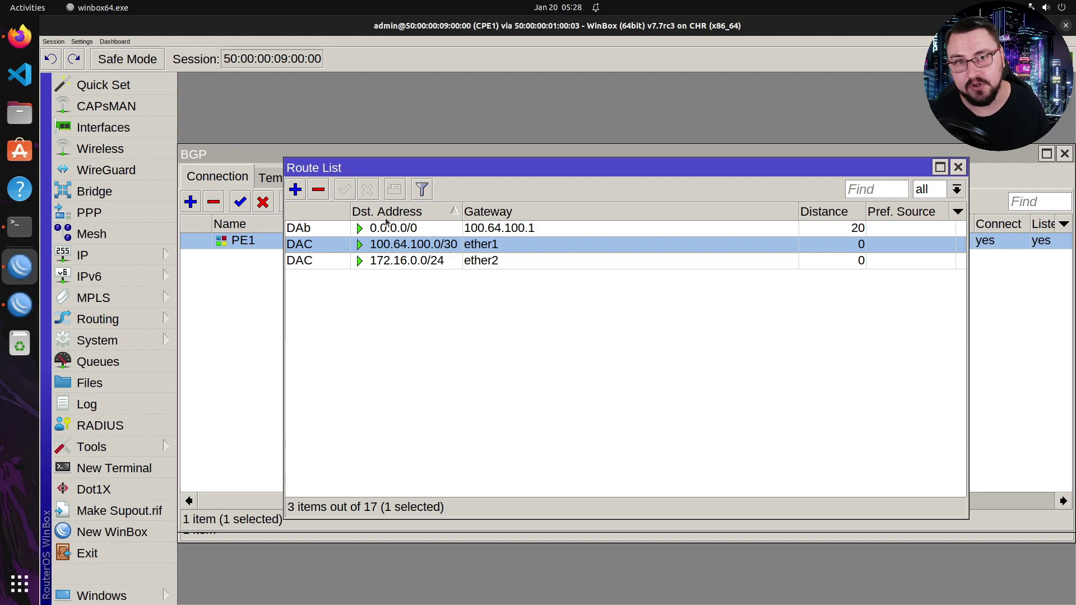
double_click(429, 230)
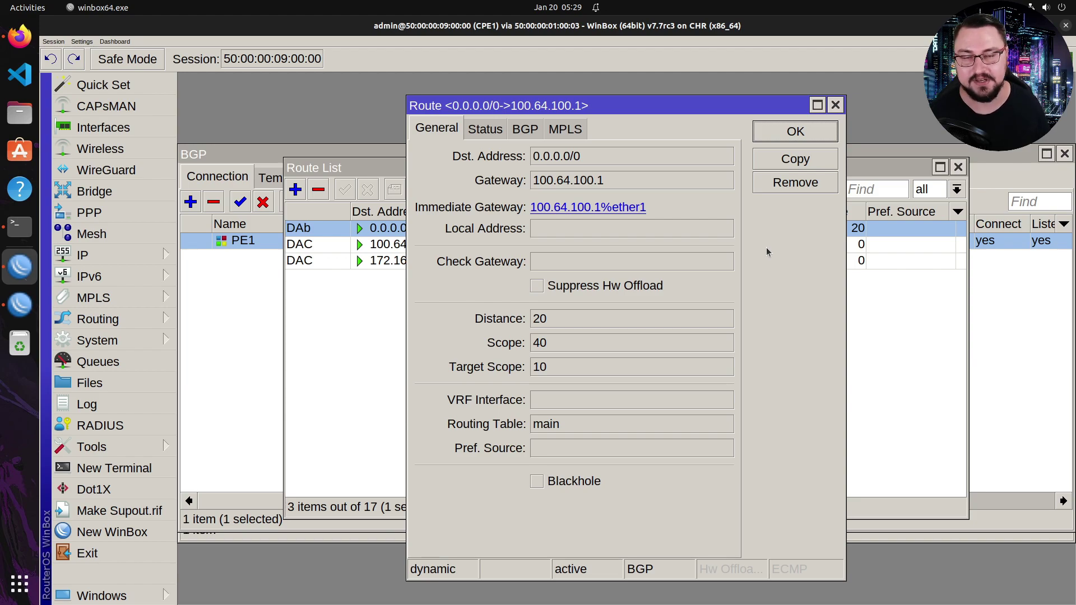
left_click(834, 105)
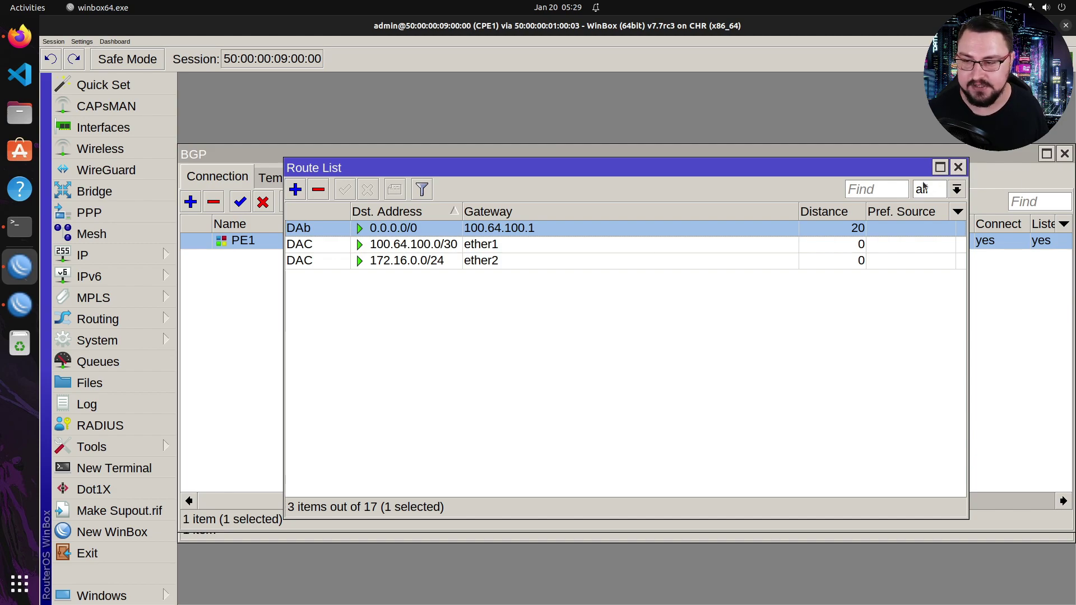
- In a new CPE1 terminal, ping 100.64.200.1 with src-address=172.16.0.1; it times out
left_click(79, 471)
key("Return")
key("Return")
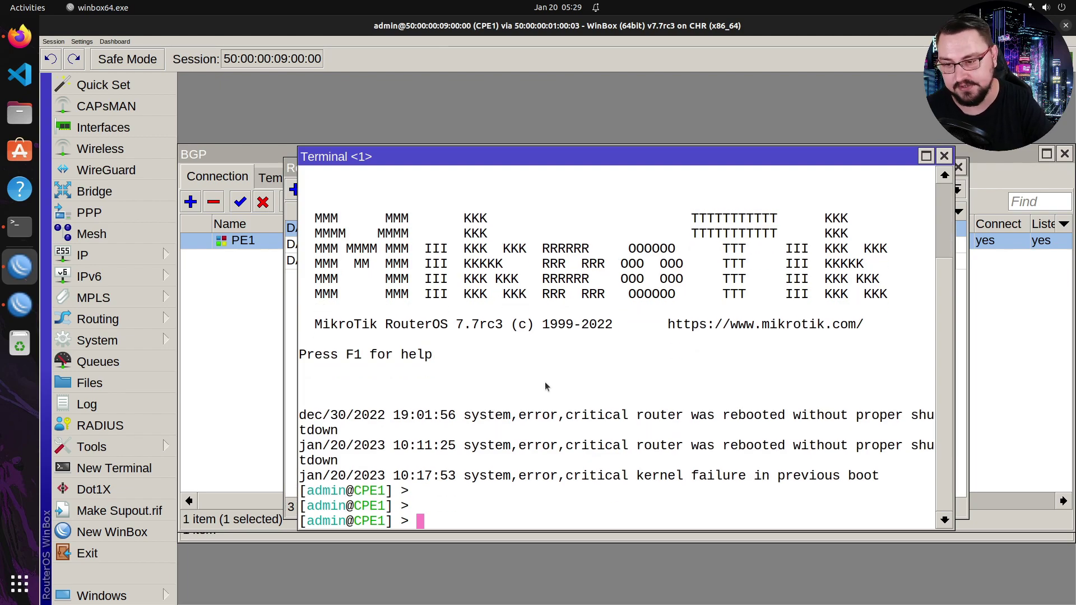
type("ping")
key("alt+Tab")
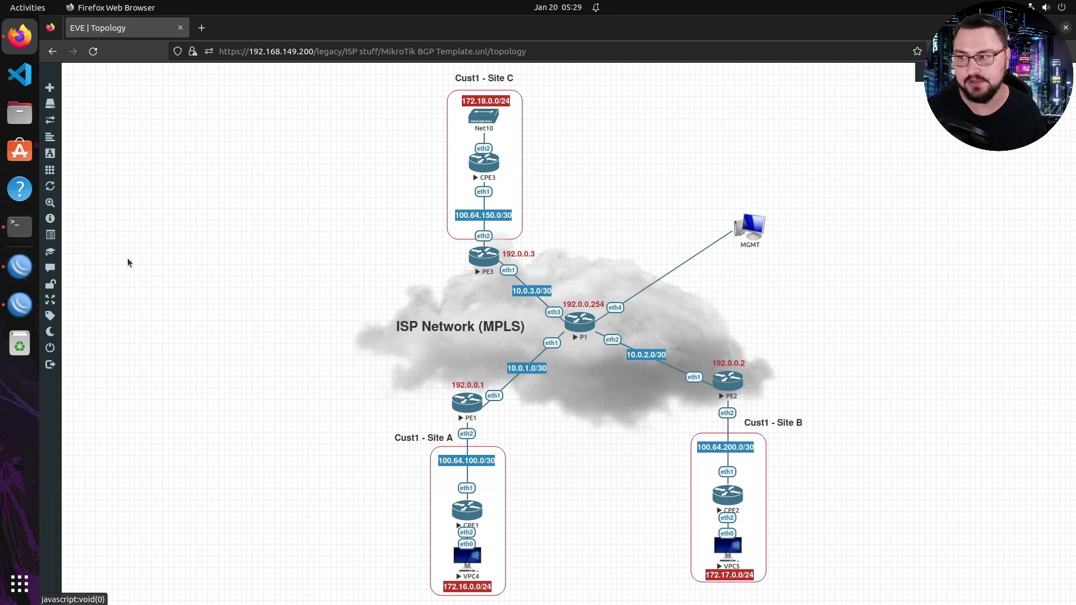
left_click(19, 226)
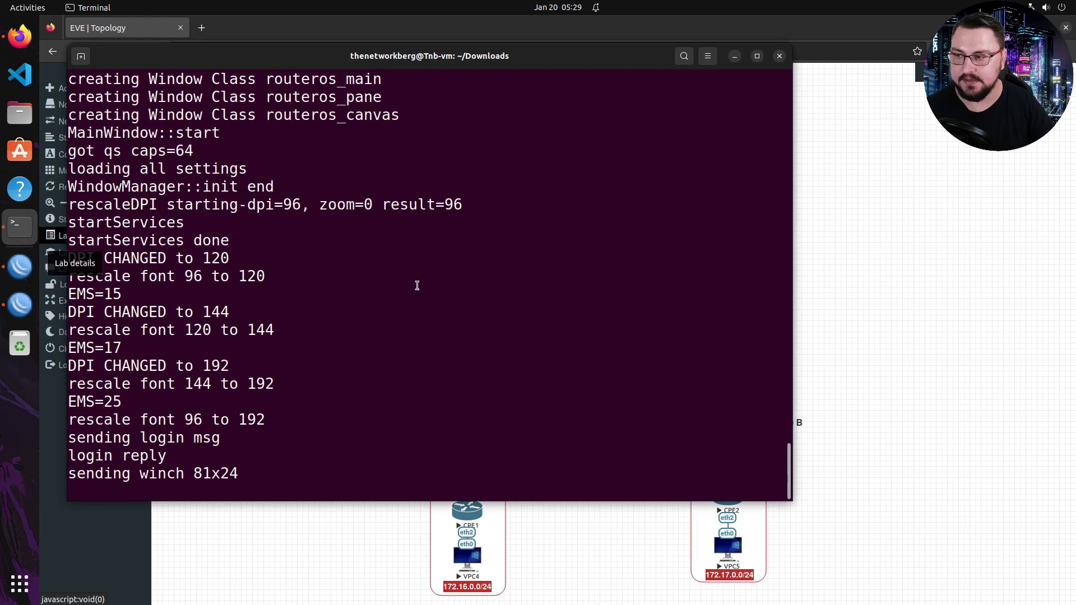
key("alt+Tab")
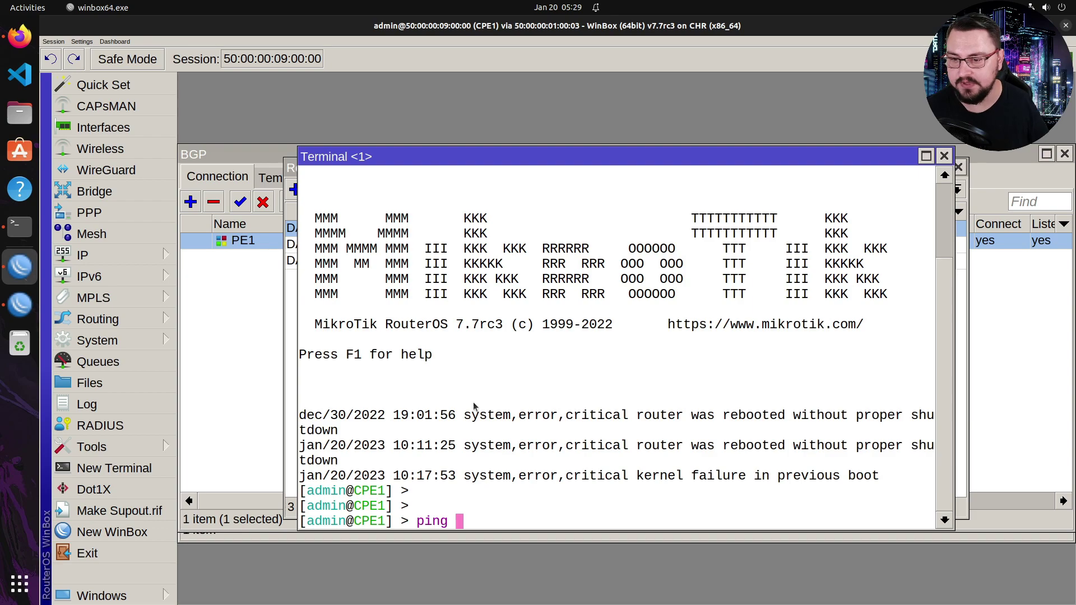
type("100.65")
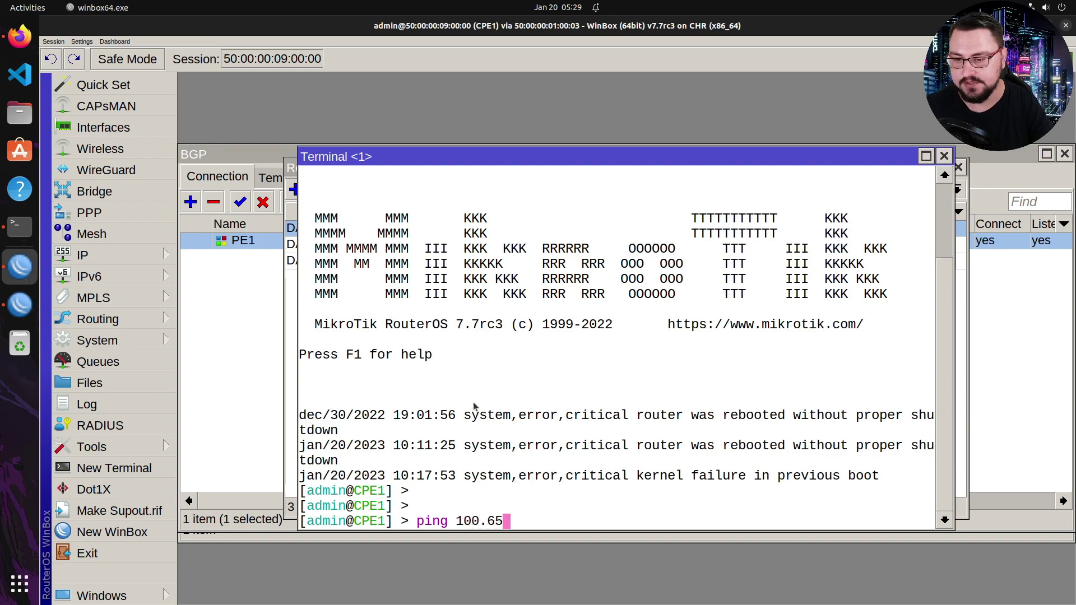
key("BackSpace")
type("4.200.1")
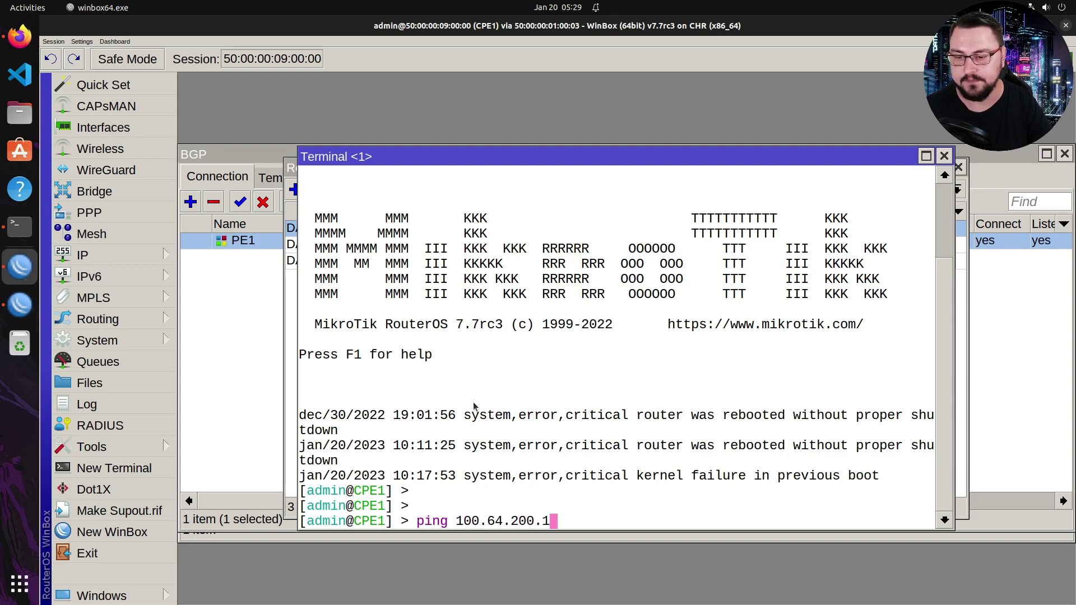
type(" sou")
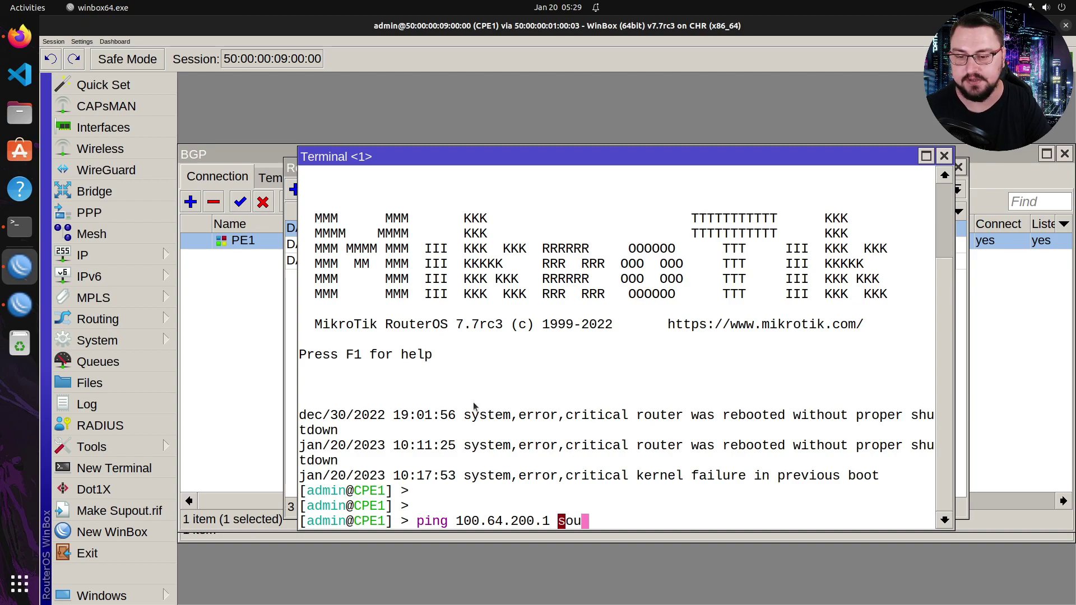
key("BackSpace")
key("BackSpace")
type("rc")
key("Tab")
type("172.16")
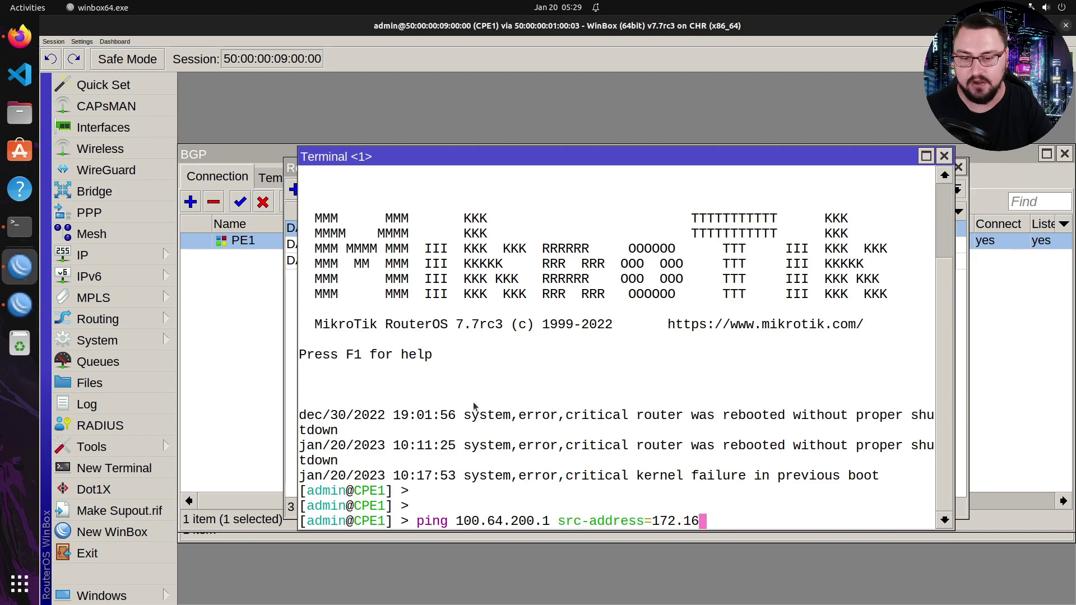
type(".0.1")
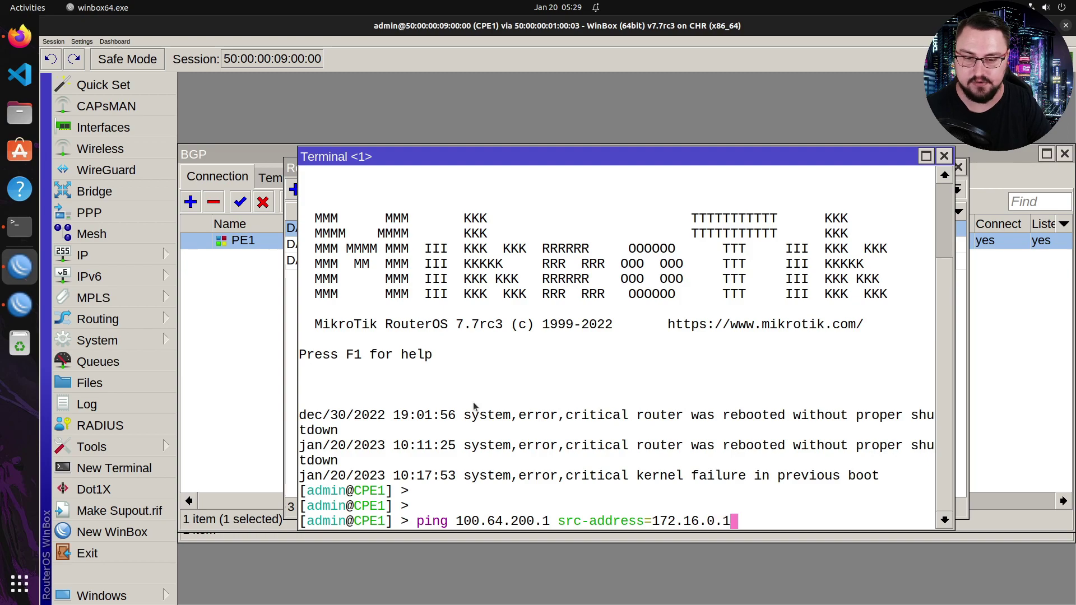
key("Return")
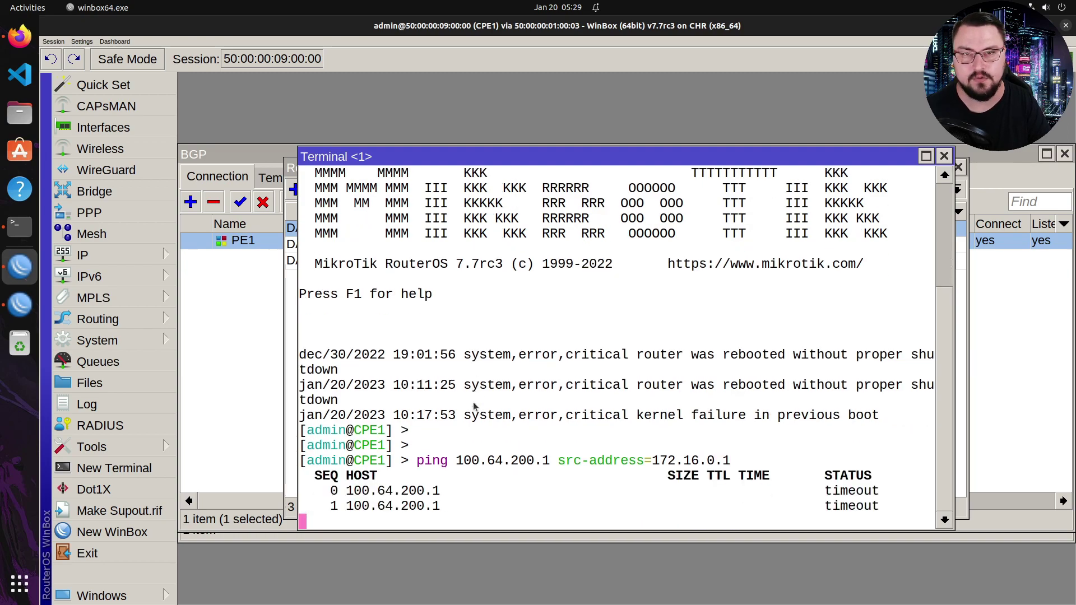
key("ctrl+c")
- Repeat the ping to 100.64.200.1 from src-address=100.64.100.2, which succeeds
key("Up")
key("BackSpace")
key("BackSpace")
key("BackSpace")
key("BackSpace")
key("BackSpace")
key("BackSpace")
key("BackSpace")
key("BackSpace")
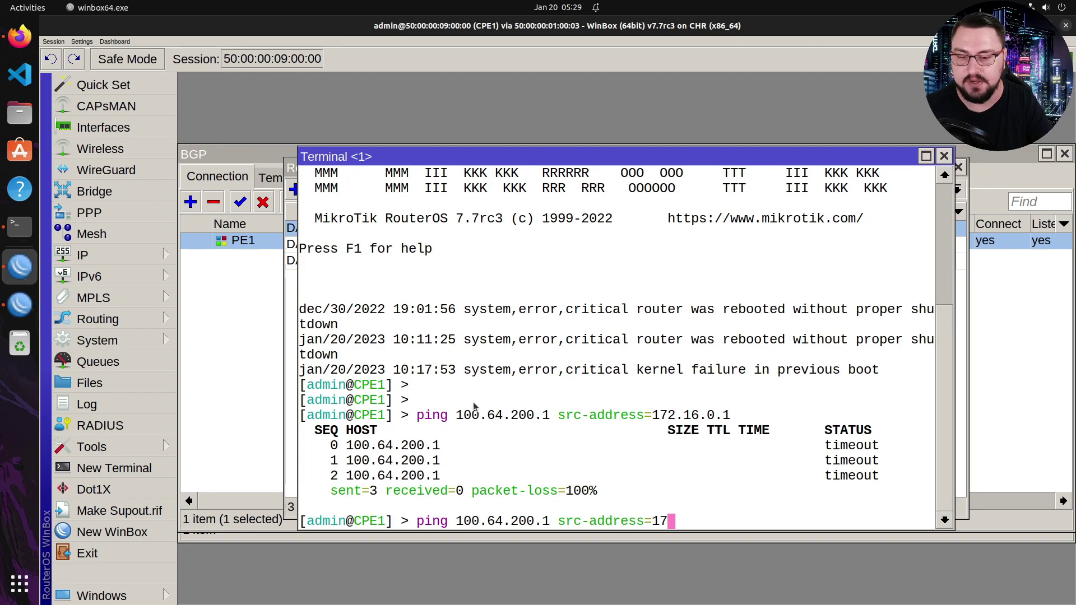
key("BackSpace")
type("00.64")
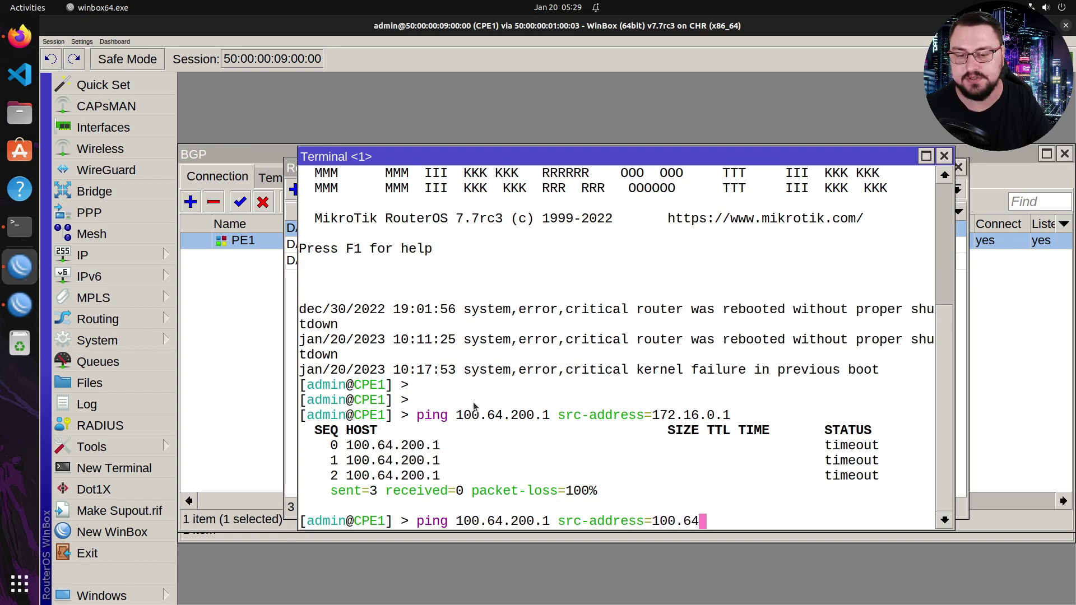
type(".100.2")
key("Return")
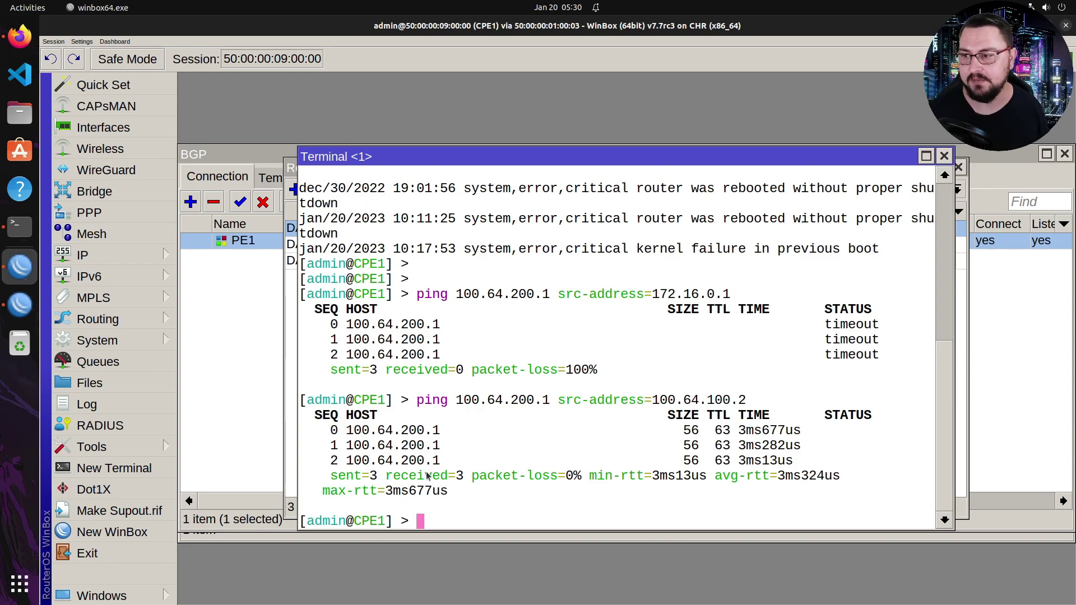
- Return to PE1's session and bring up its BGP connections window
mouse_move(121, 301)
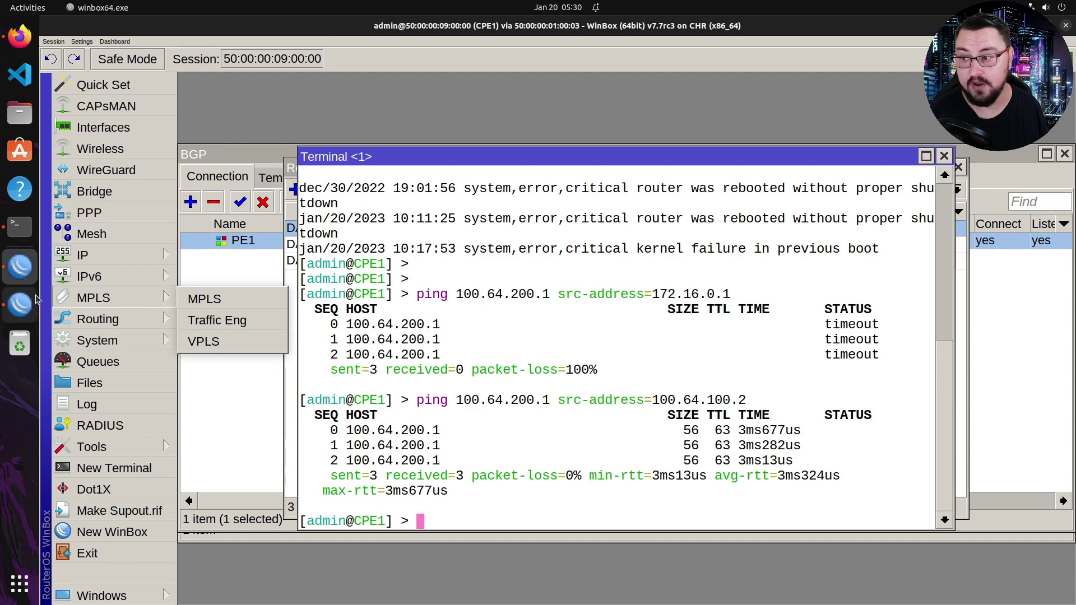
left_click(19, 304)
mouse_move(132, 296)
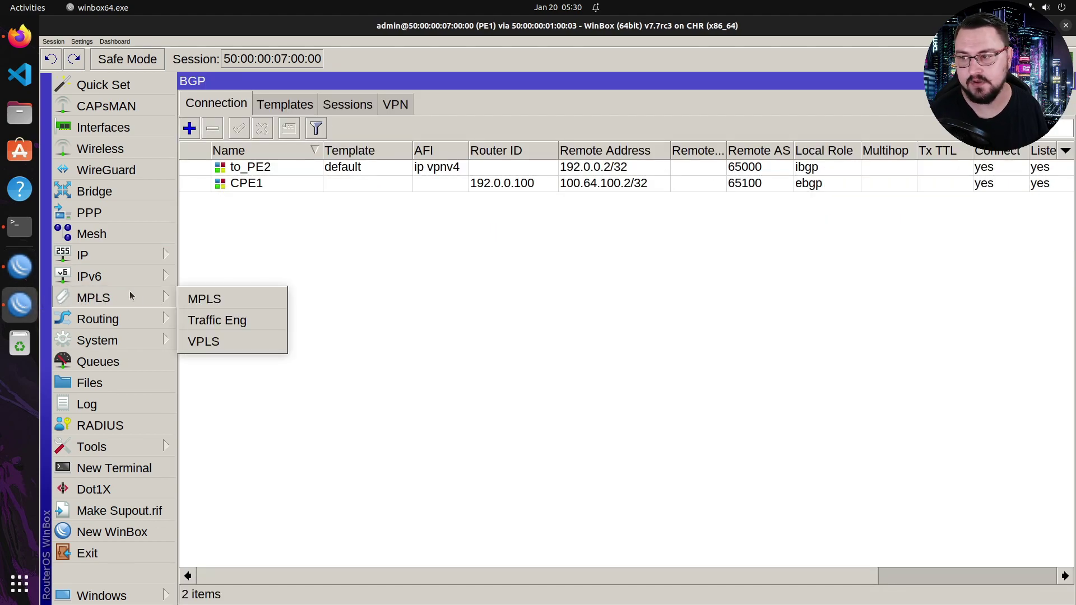
left_click(204, 298)
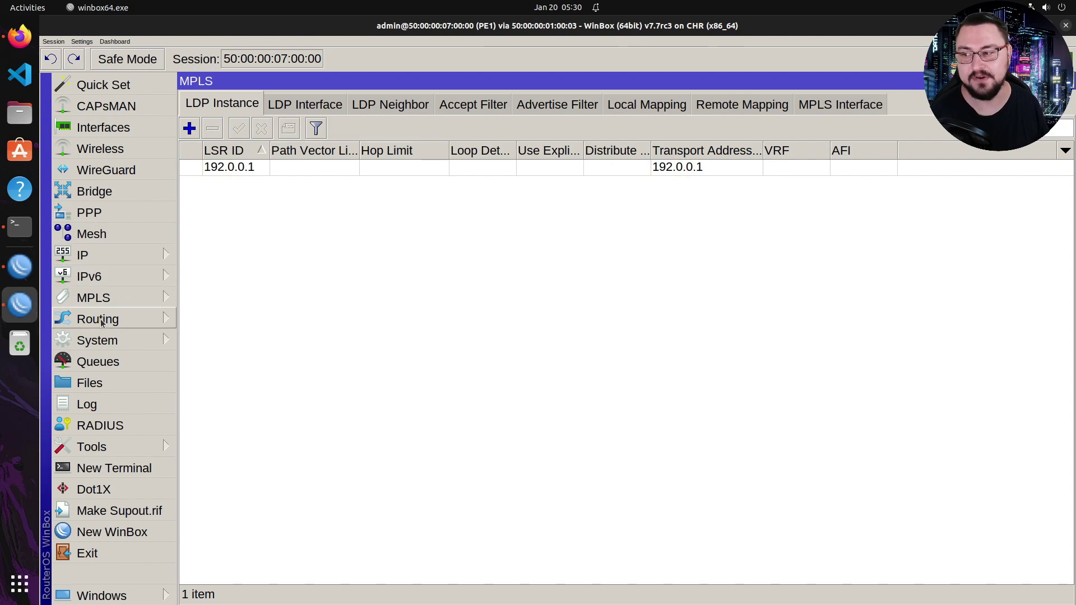
mouse_move(110, 320)
left_click(206, 317)
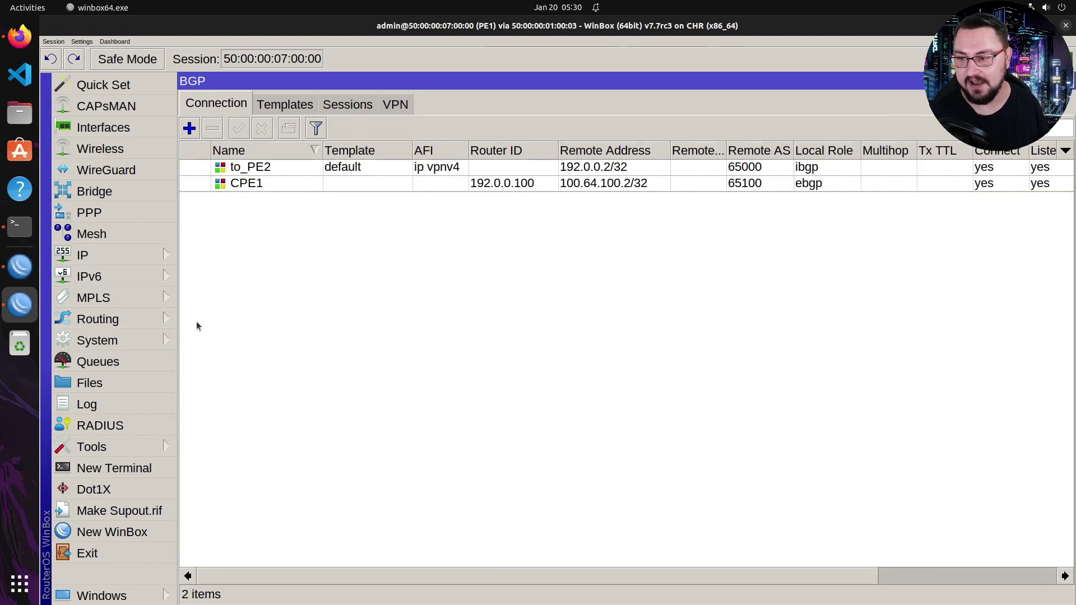
- Tick bgp under Redistribute in VPN entry 111:1 for cust1, then apply and save
left_click(396, 105)
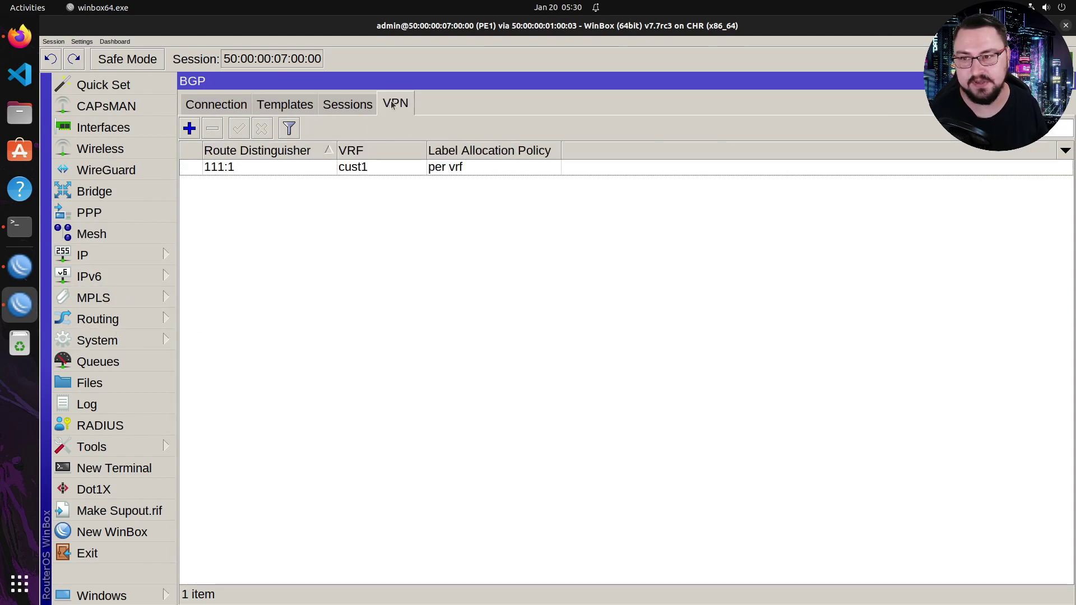
double_click(237, 170)
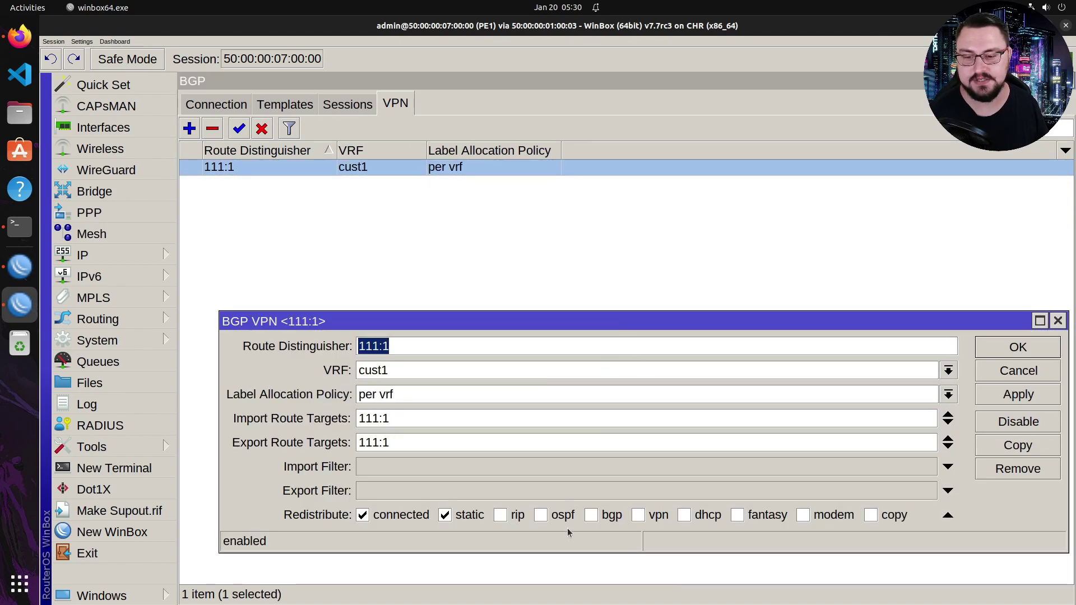
left_click(592, 515)
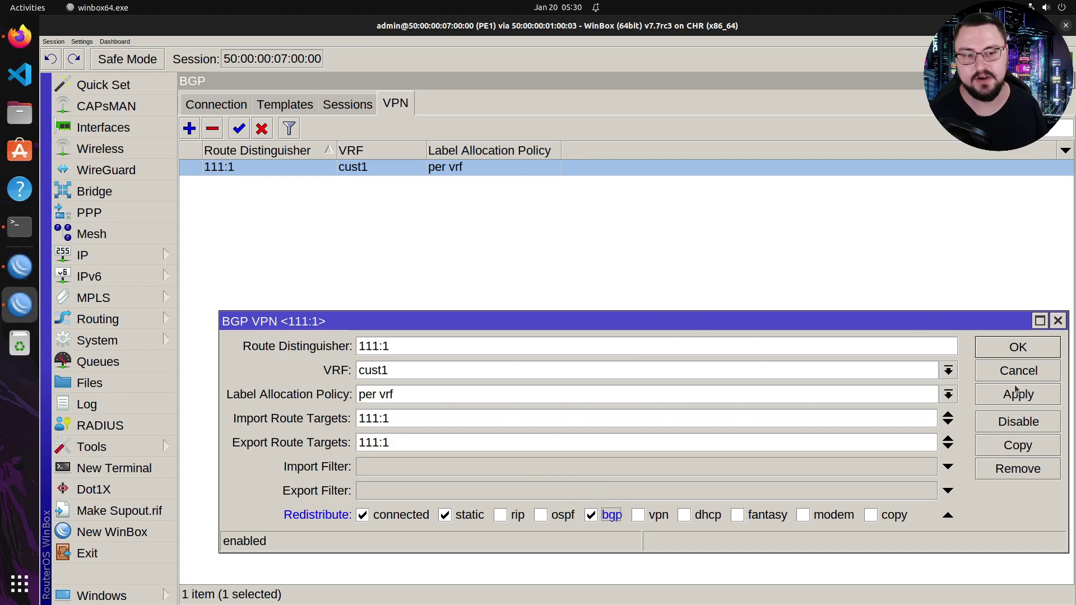
left_click(1008, 402)
left_click(993, 357)
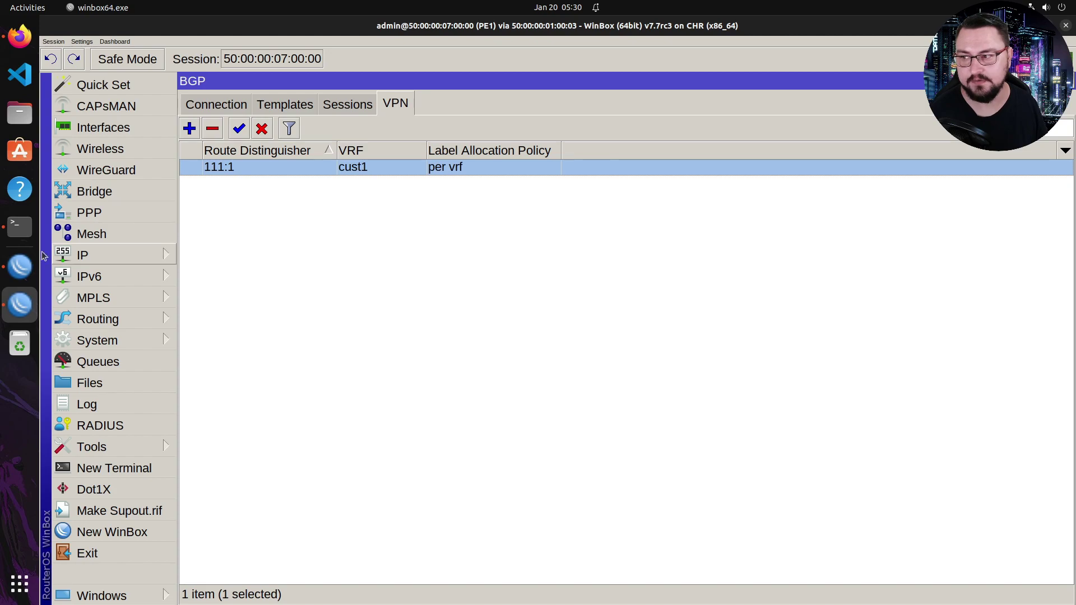
- Rerun CPE1's ping to 100.64.200.1 from 172.16.0.1, now answered, then return to the EVE-NG topology
left_click(19, 266)
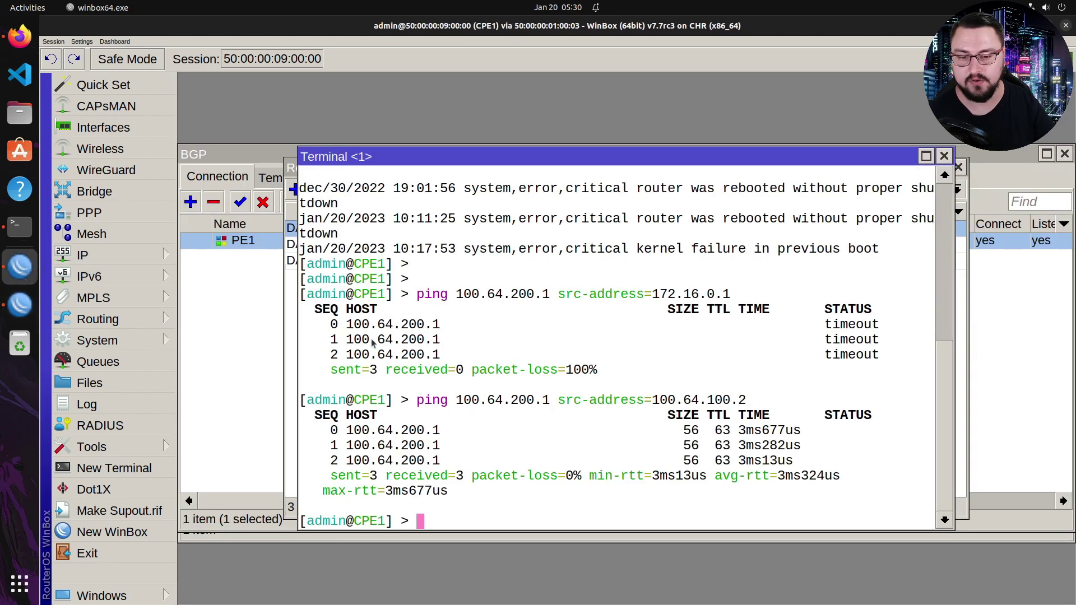
key("Up")
key("Up")
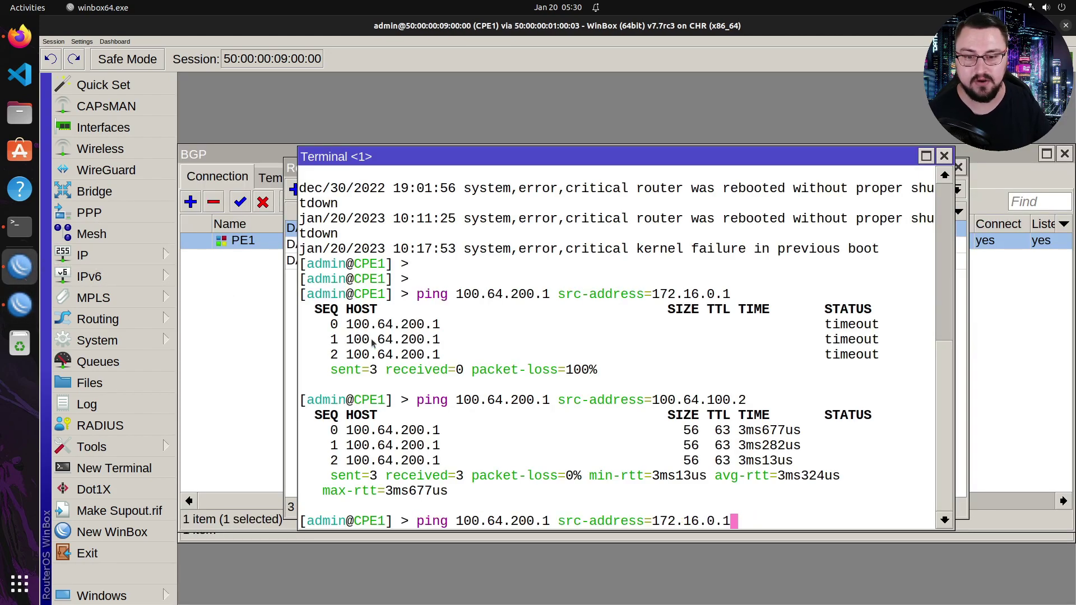
key("Return")
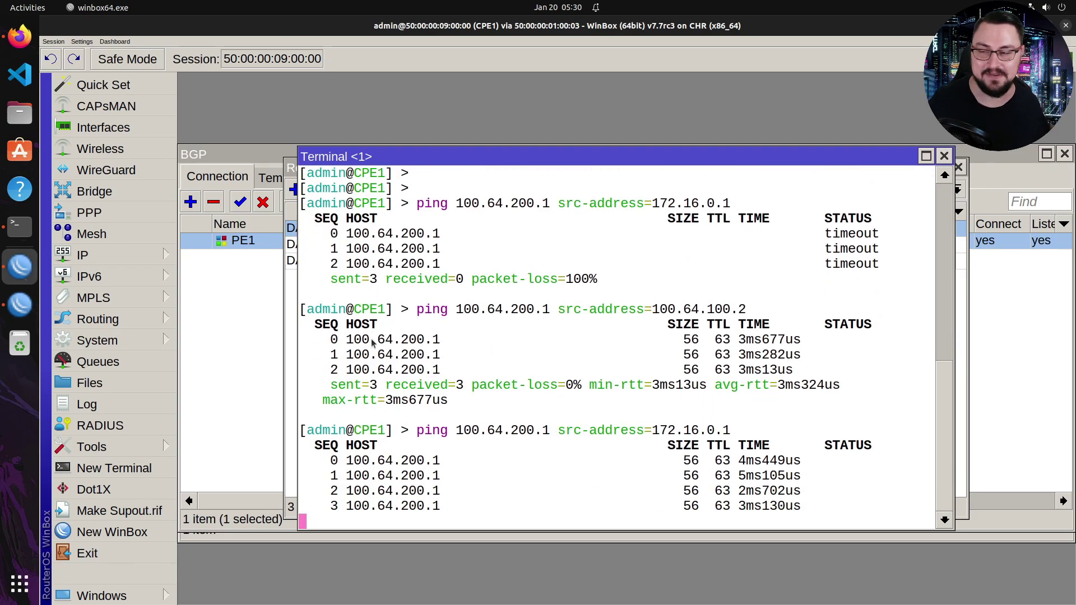
key("alt+Tab")
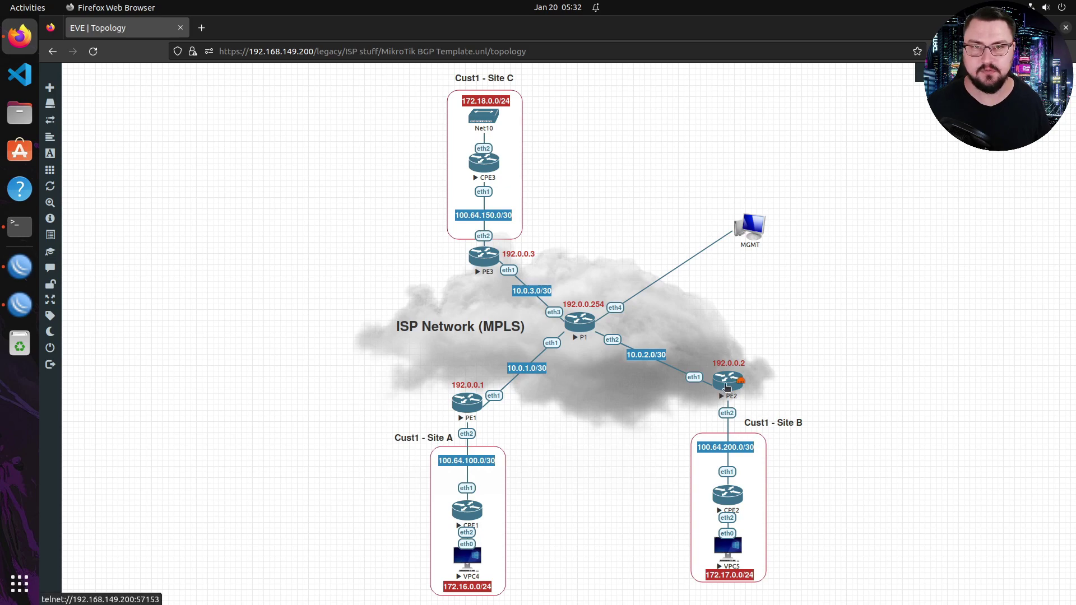
- Open PE2's console from the EVE topology, then move and enlarge its window
left_click(726, 386)
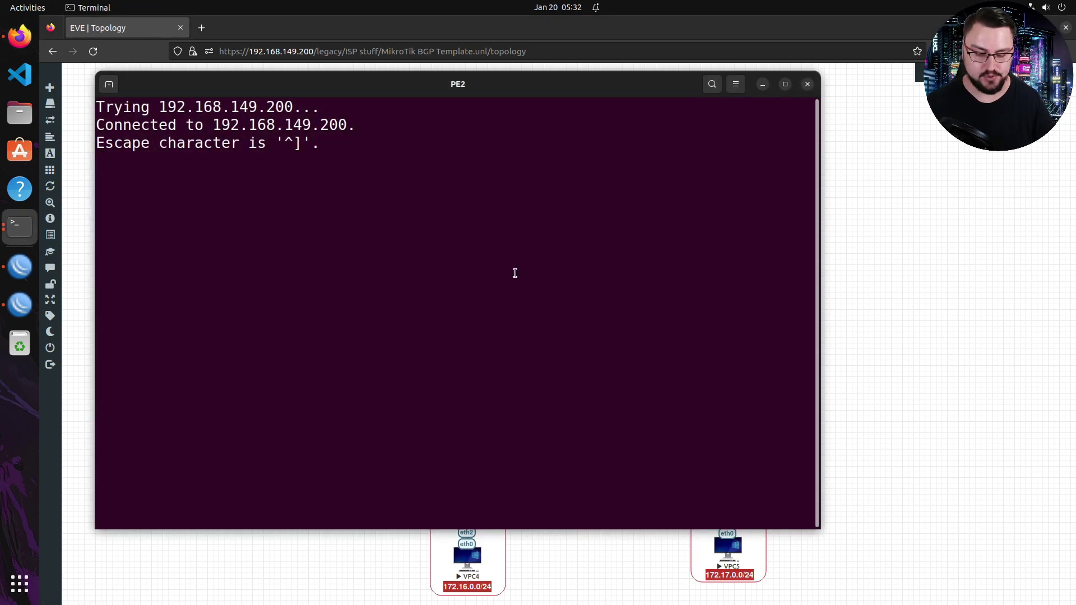
left_click_drag(336, 83, 307, 63)
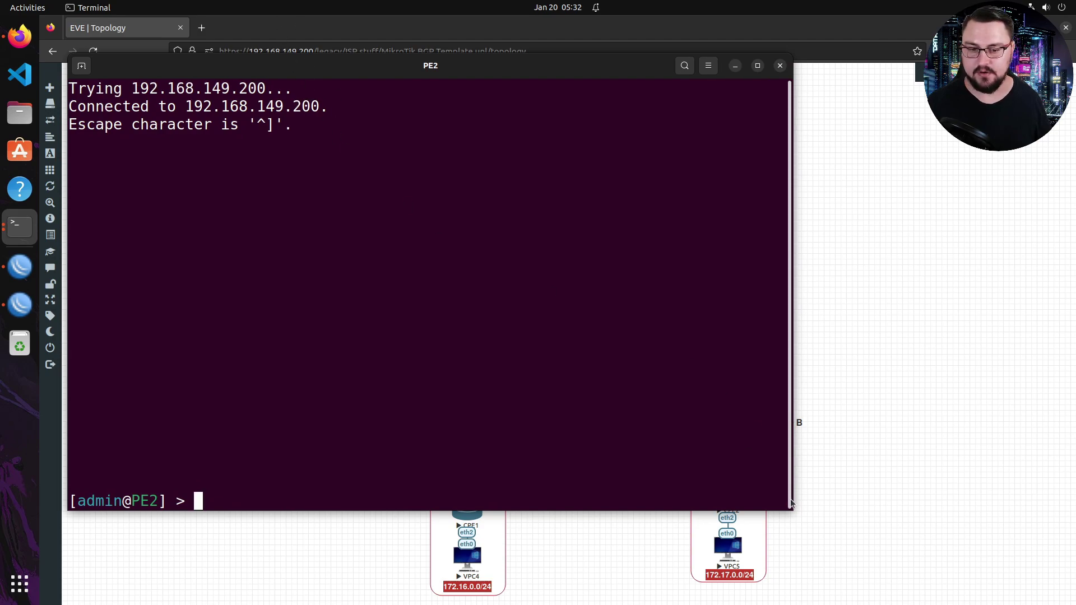
left_click_drag(792, 511, 973, 592)
- Start typing routing/bgp/connection/add name=CPE2 as=65000 remote.address=100.64.200.2 remote.as=65100
type("routing/bgp/c")
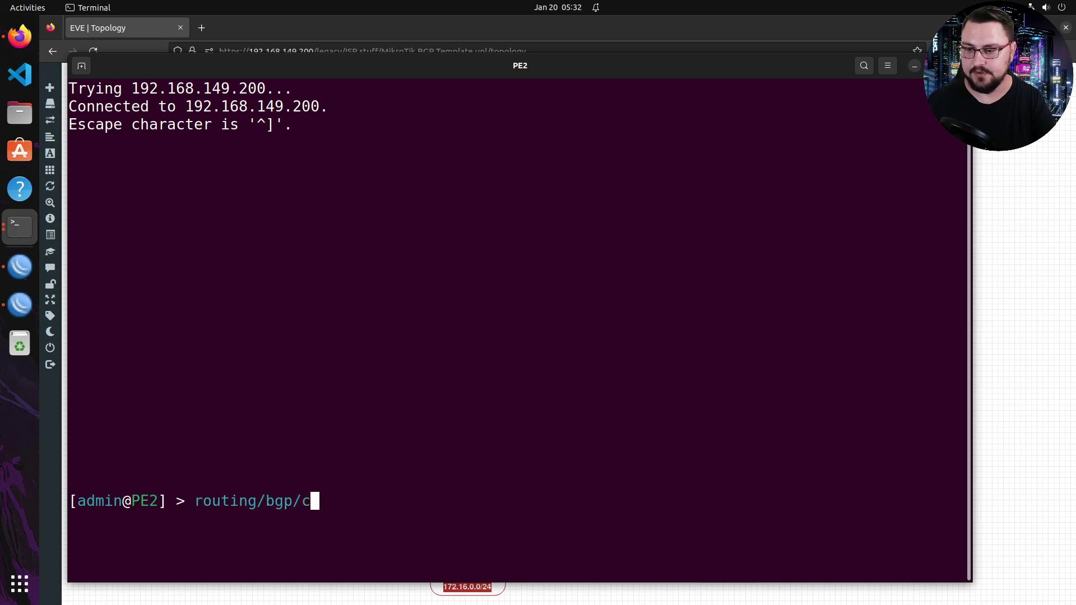
type("onnection/add ")
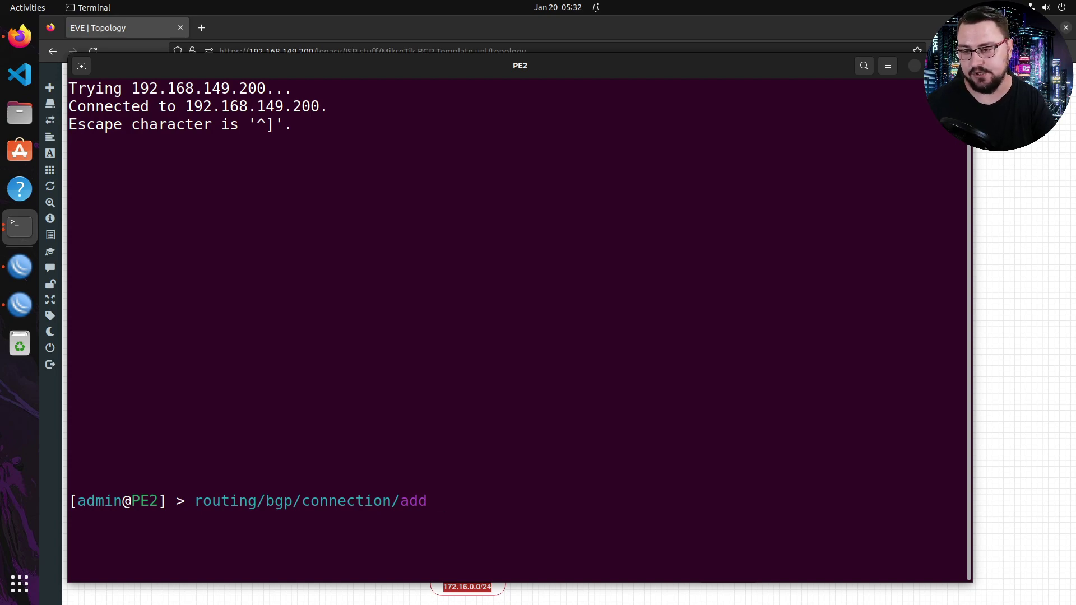
type("name=CPE2 ")
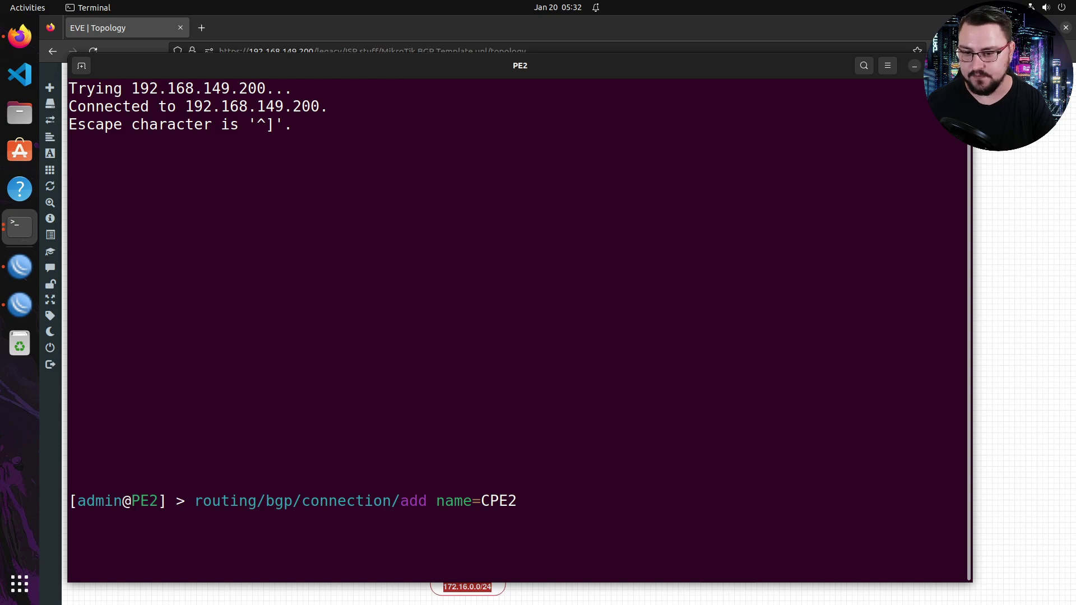
type("as=")
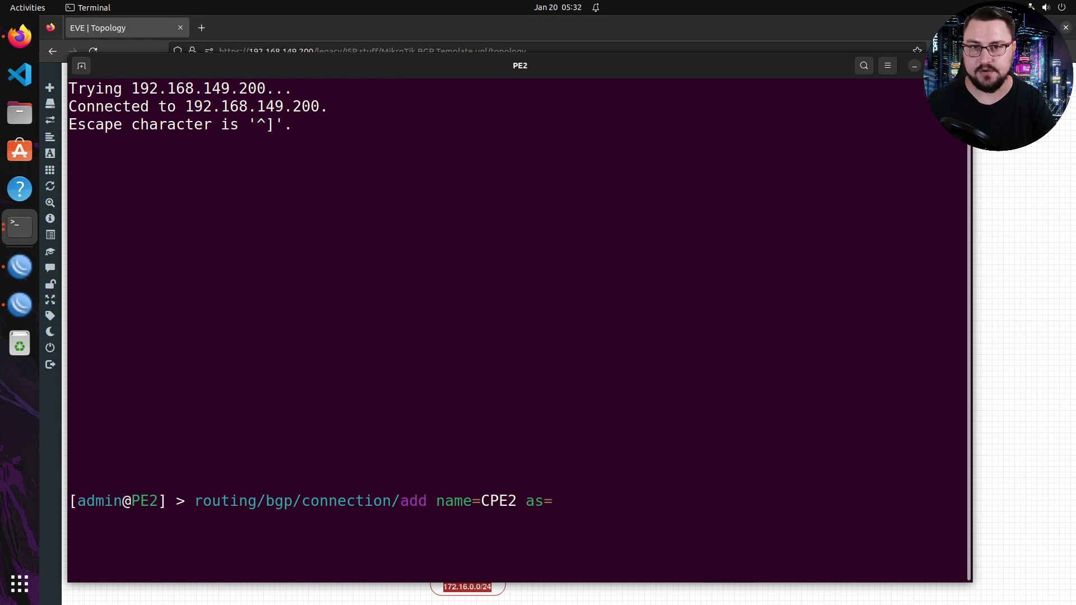
type("65000 ")
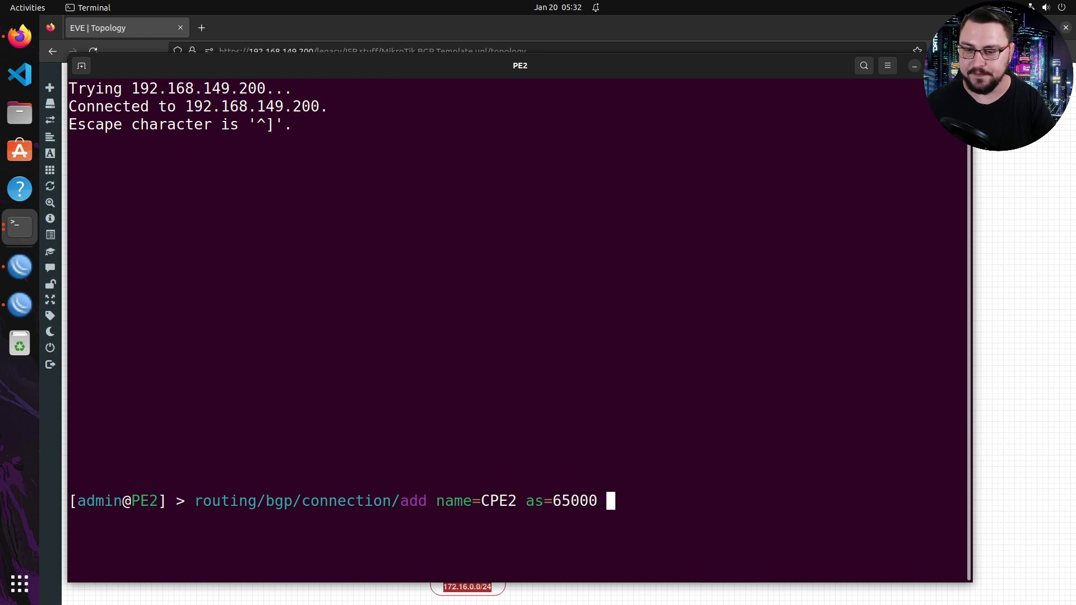
type("remote.address=")
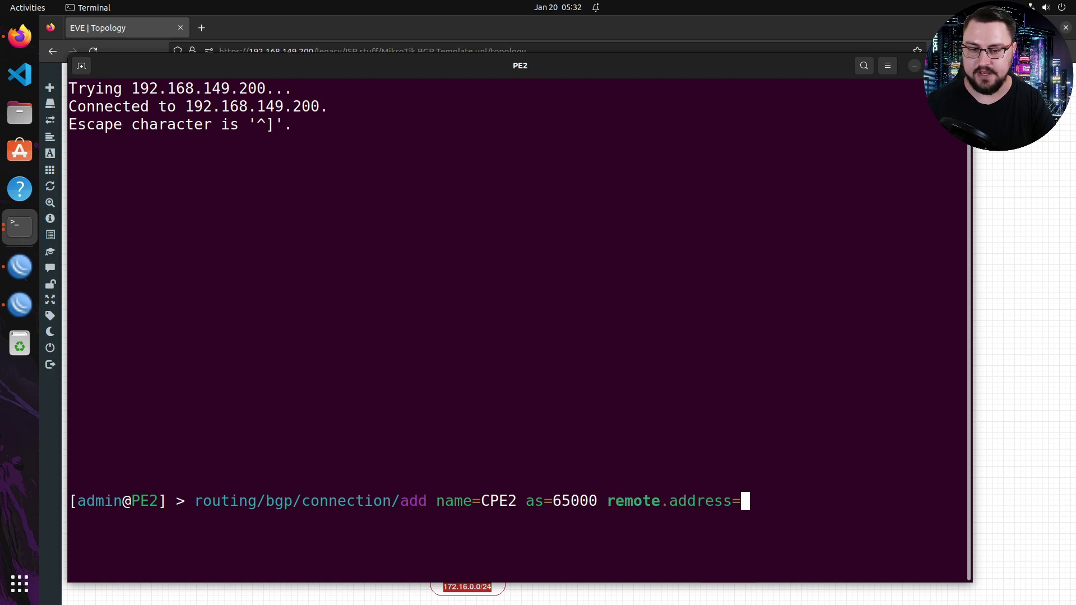
type("100.")
type("64.4")
type("2")
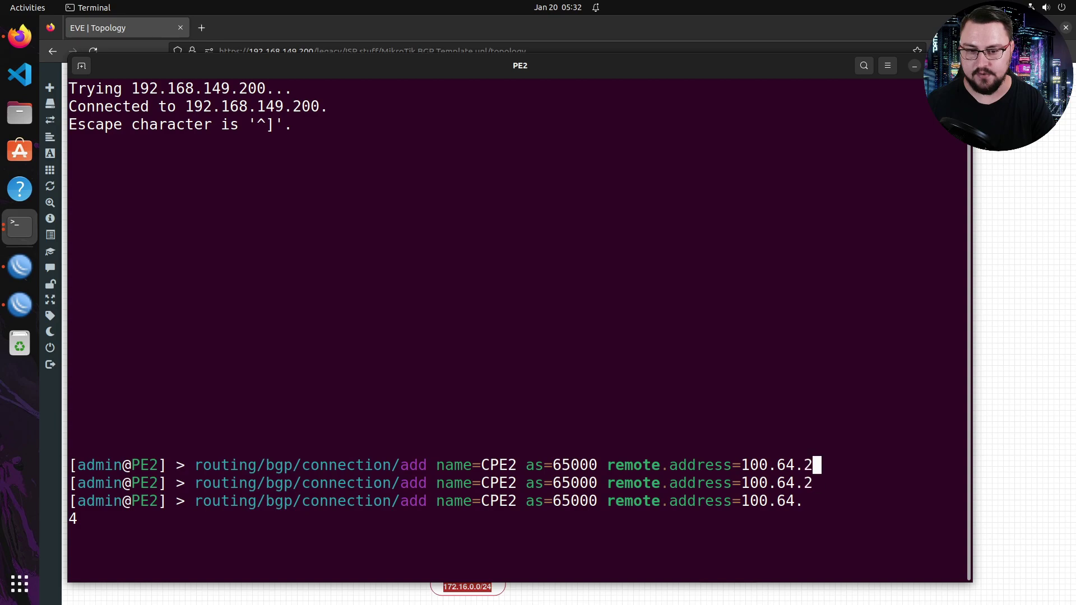
type("00.2 remote.as=")
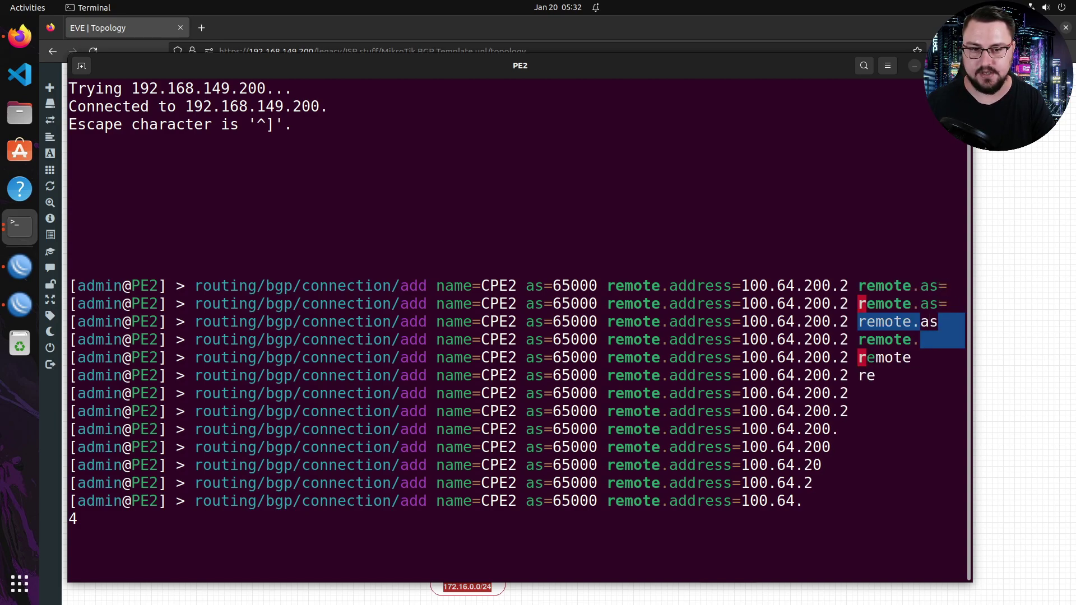
type("65100")
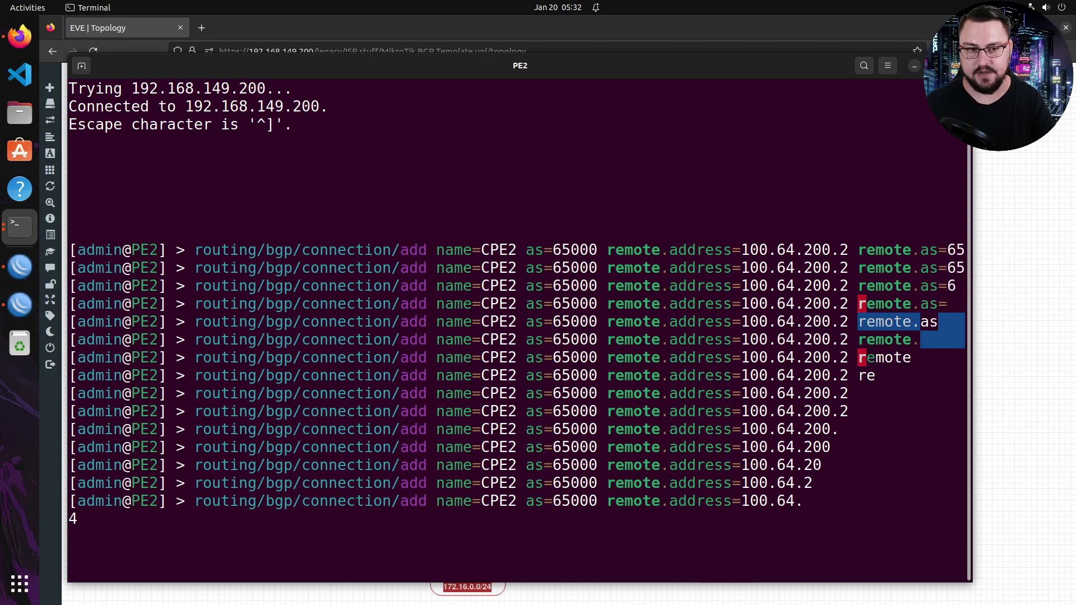
- Add router-id=192.0.0.200, local.address=100.64.200.1, connect=yes and listen=yes to the CPE2 command
key("Tab")
key("Tab")
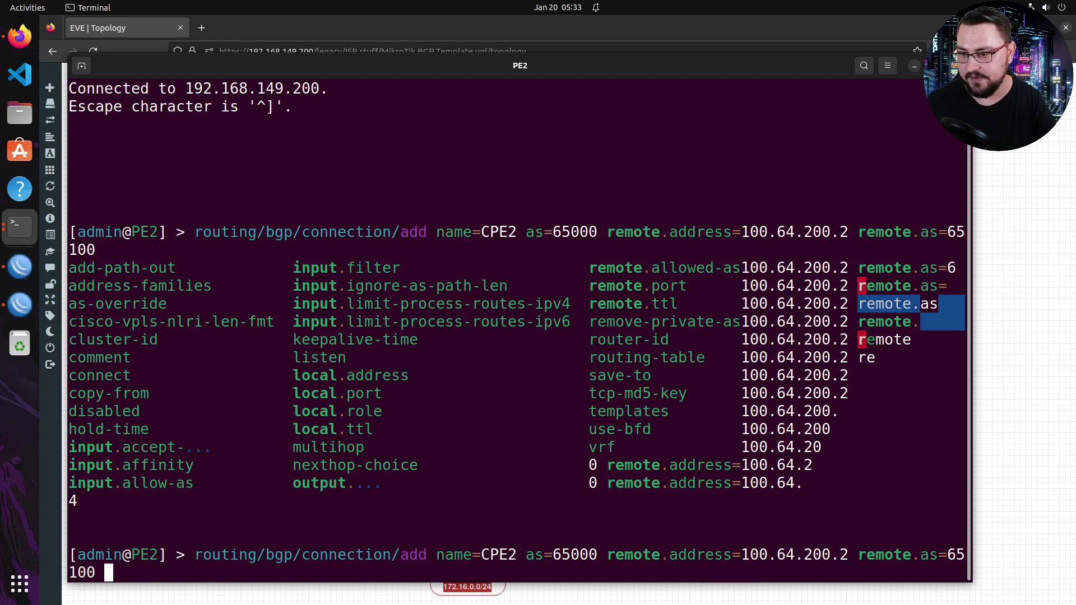
type("rout")
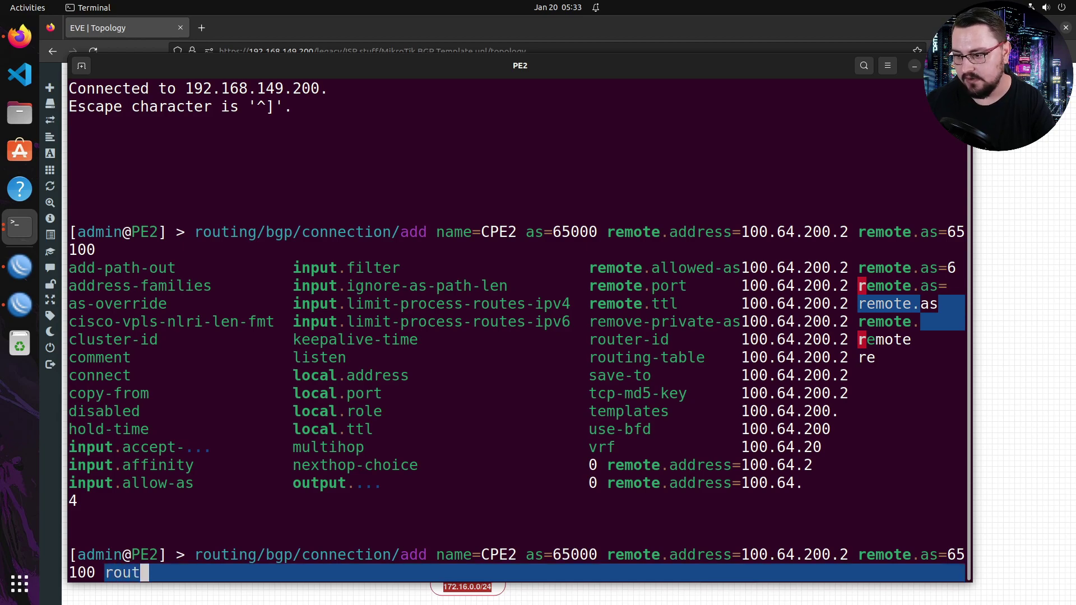
type("er-id=1")
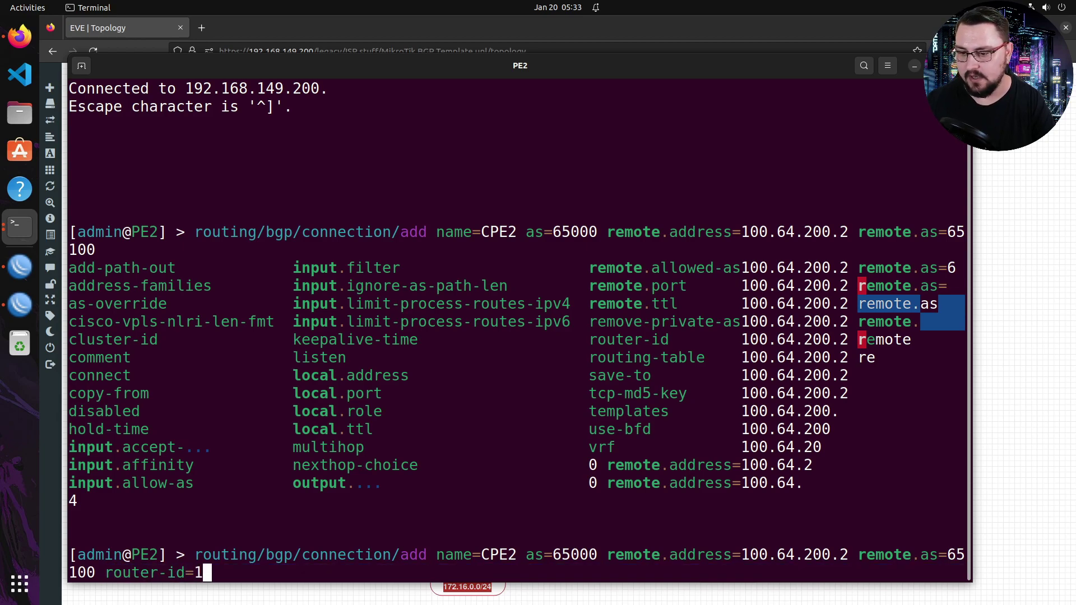
type("00.64.0")
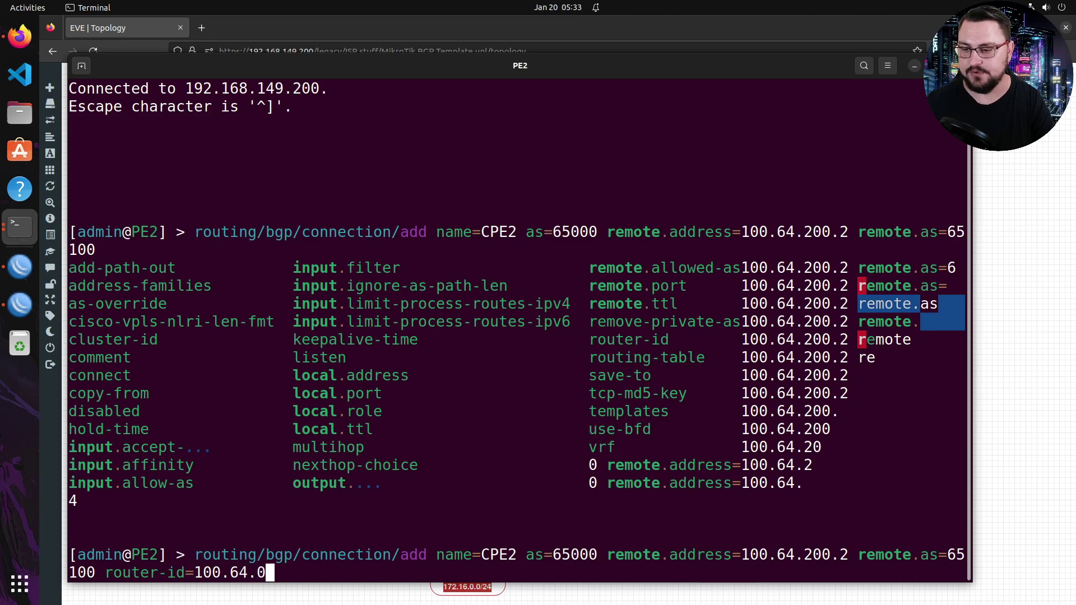
key("BackSpace")
type("200.1")
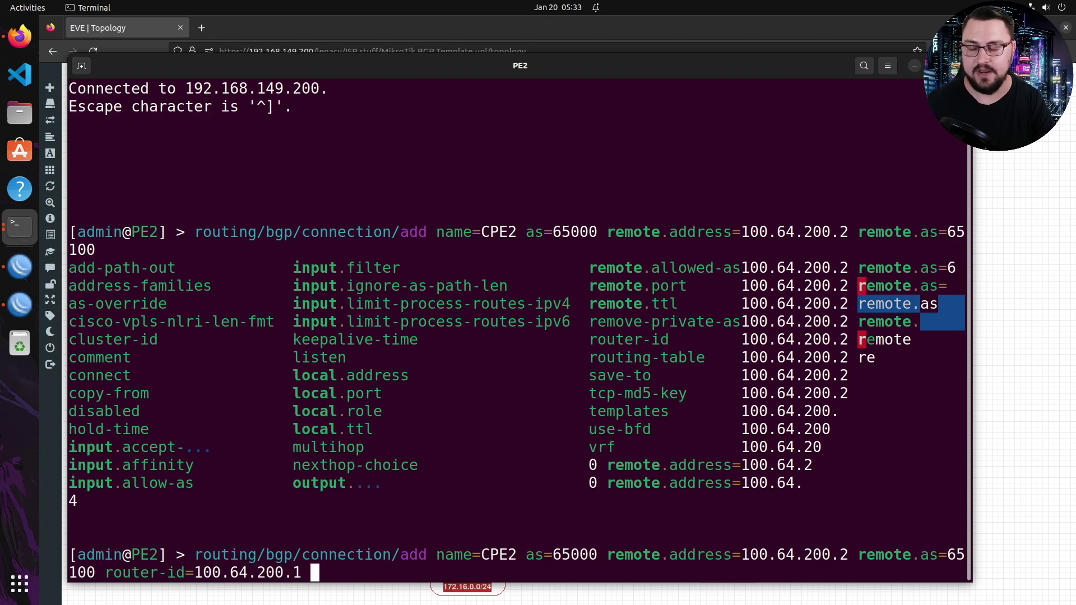
key("BackSpace")
key("BackSpace")
key("BackSpace")
key("BackSpace")
key("BackSpace")
key("BackSpace")
key("BackSpace")
key("BackSpace")
key("BackSpace")
key("BackSpace")
key("BackSpace")
key("BackSpace")
key("BackSpace")
type("192.0.0")
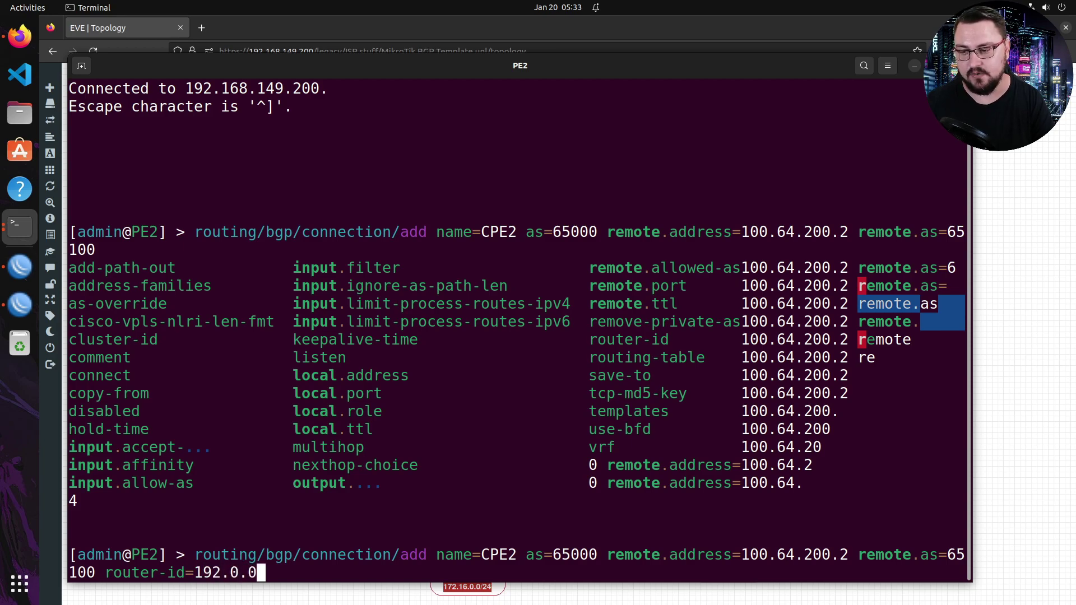
type(".200")
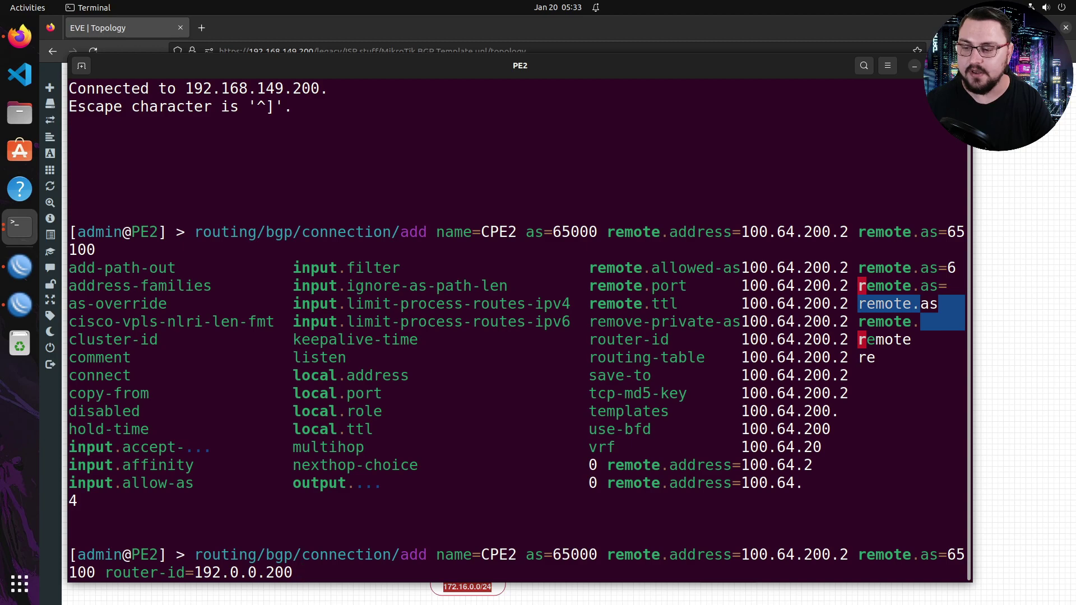
type(" local.ad")
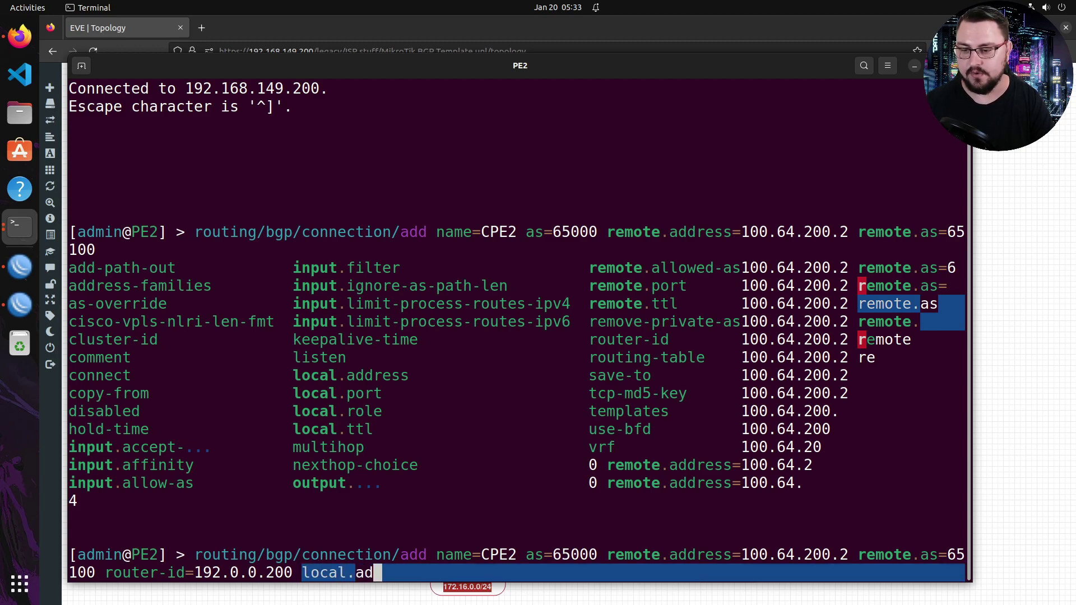
key("Tab")
type("100.64.")
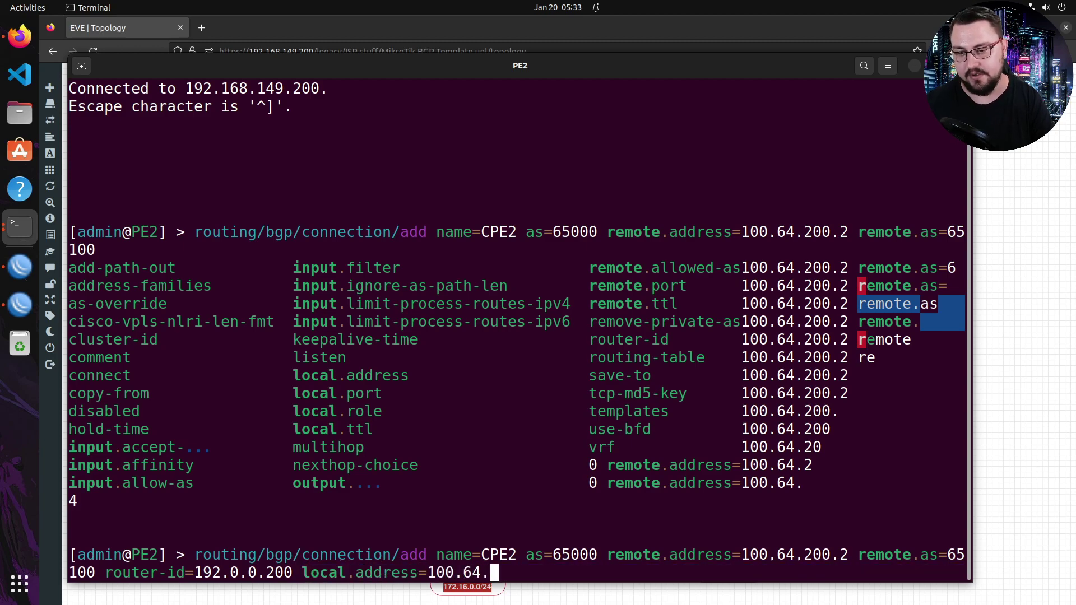
type("200.")
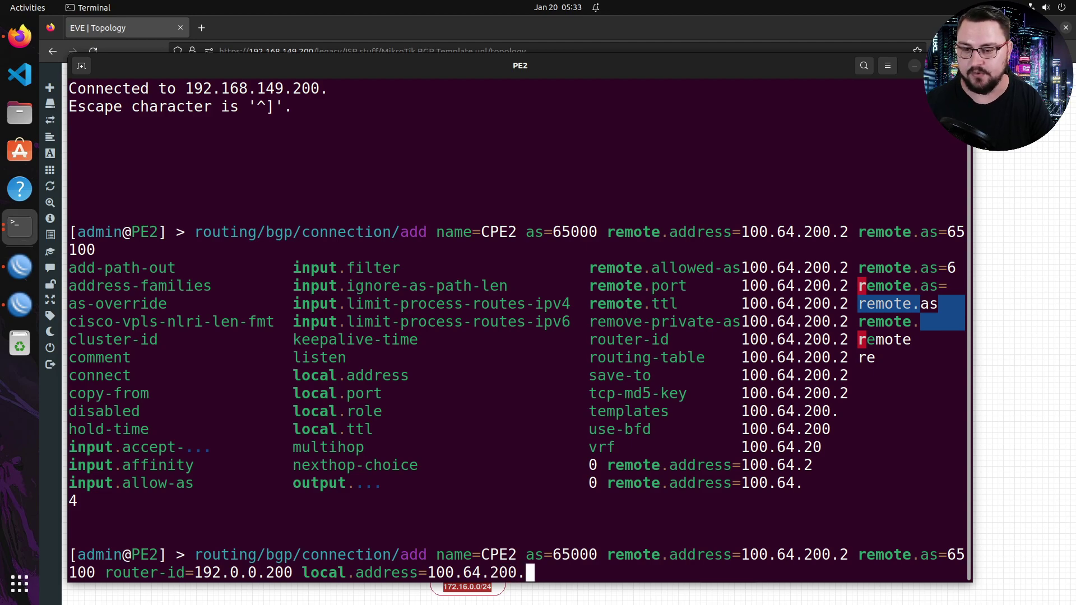
type("1 c")
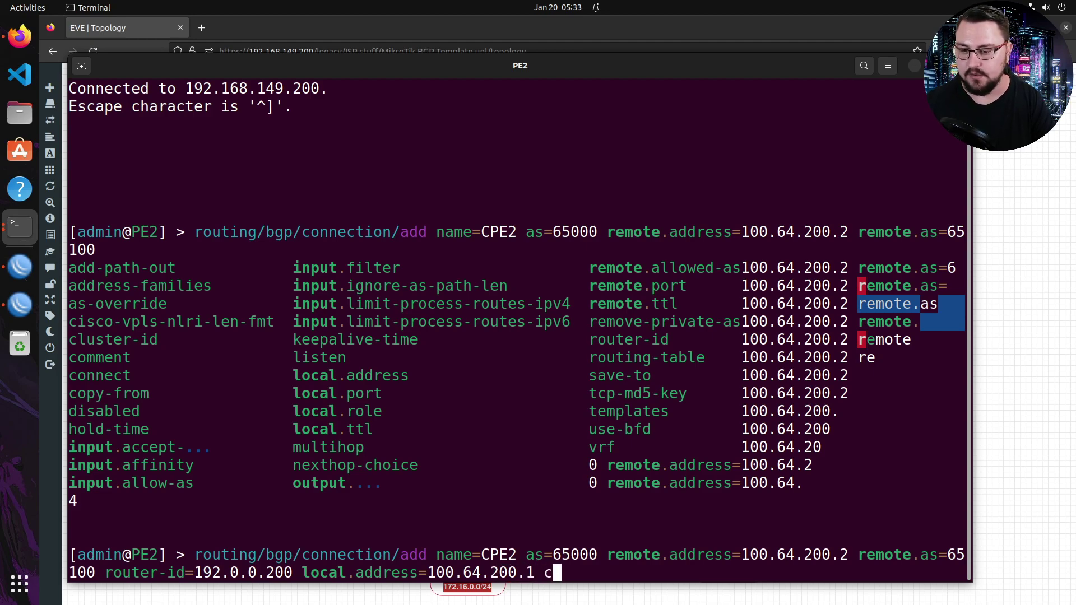
type("onnect=yes li")
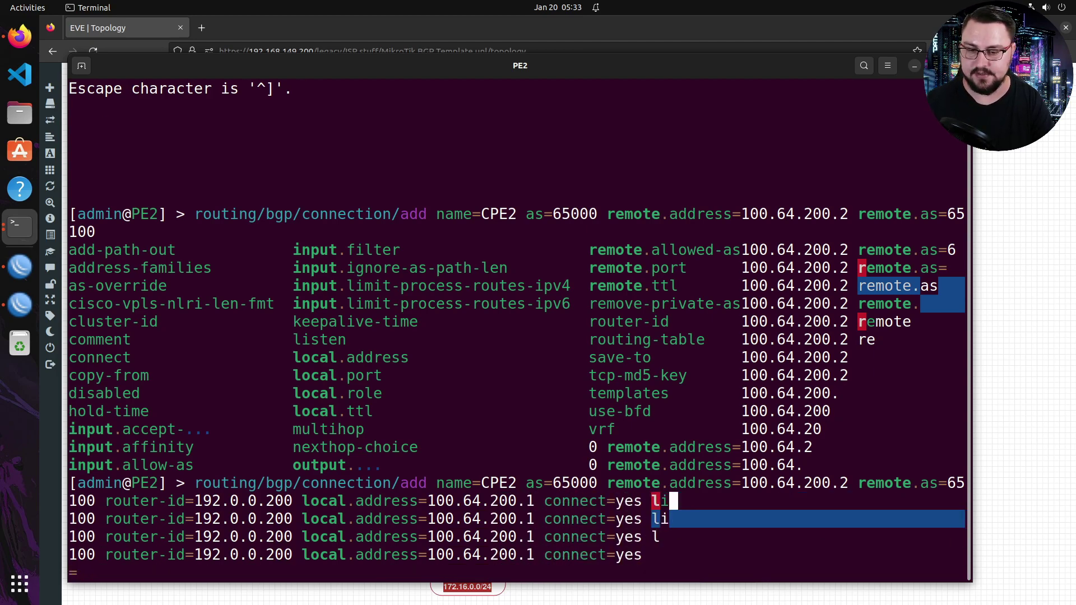
type("sten=yes")
- Append routing-table=cust1 and vrf=cust1 to the CPE2 connection command
key("Tab")
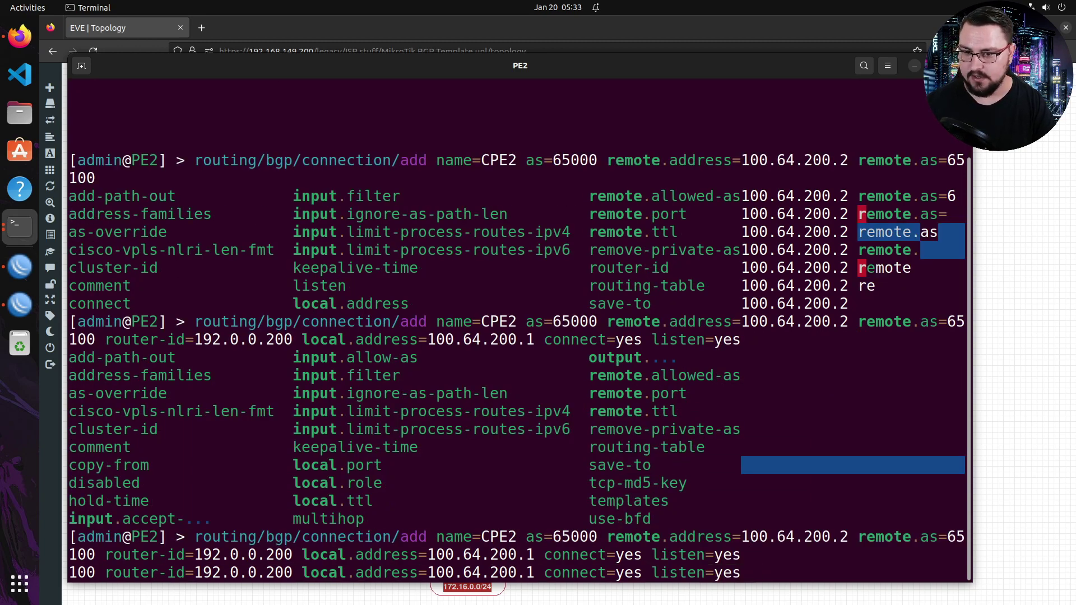
key("question")
type("rout")
key("Tab")
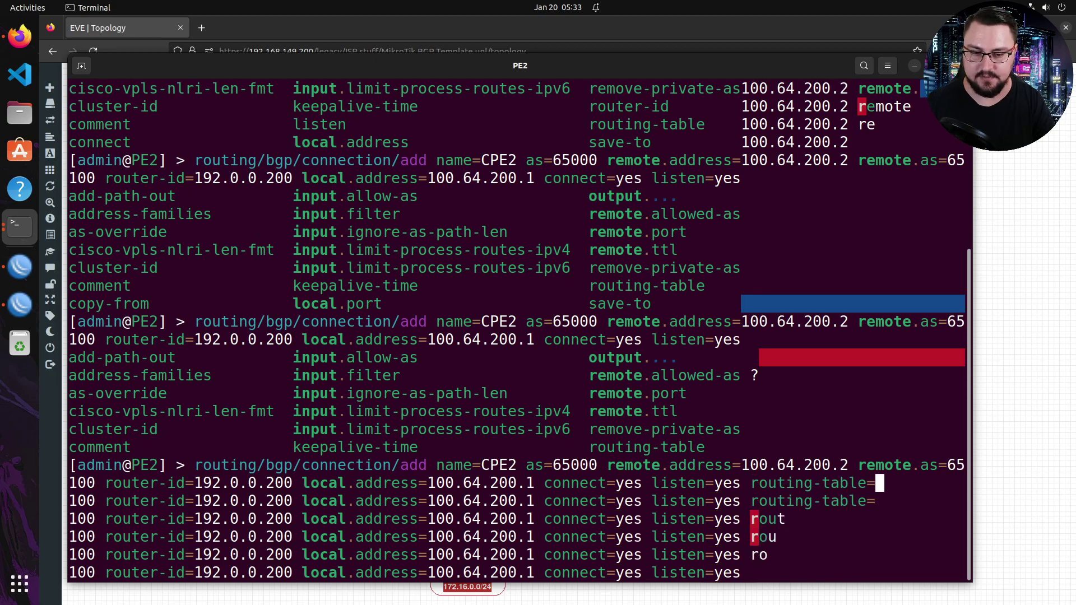
type("cu")
key("Tab")
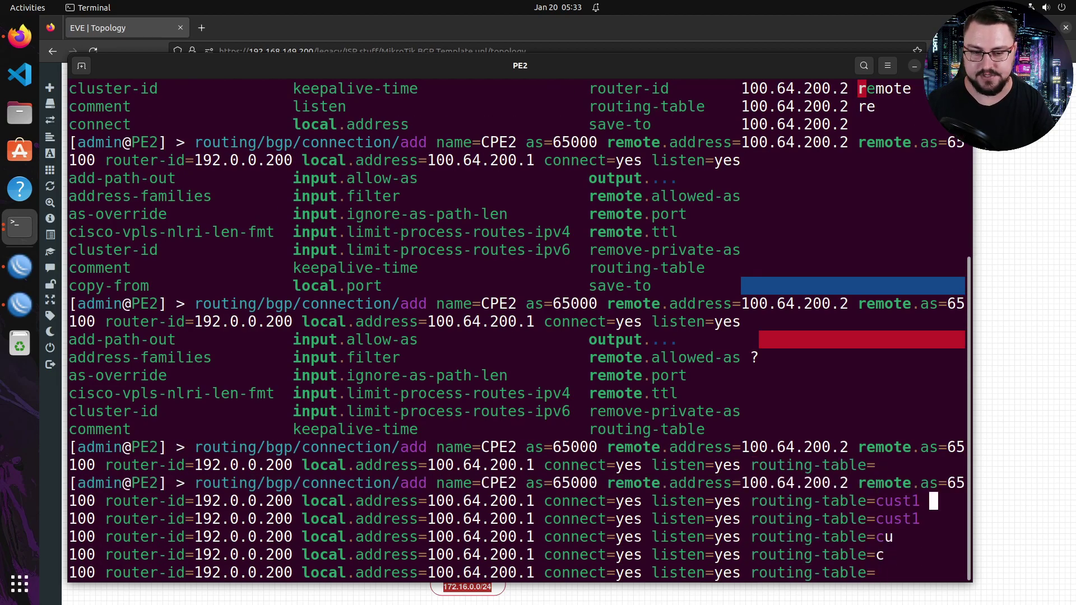
type("vrf")
key("Tab")
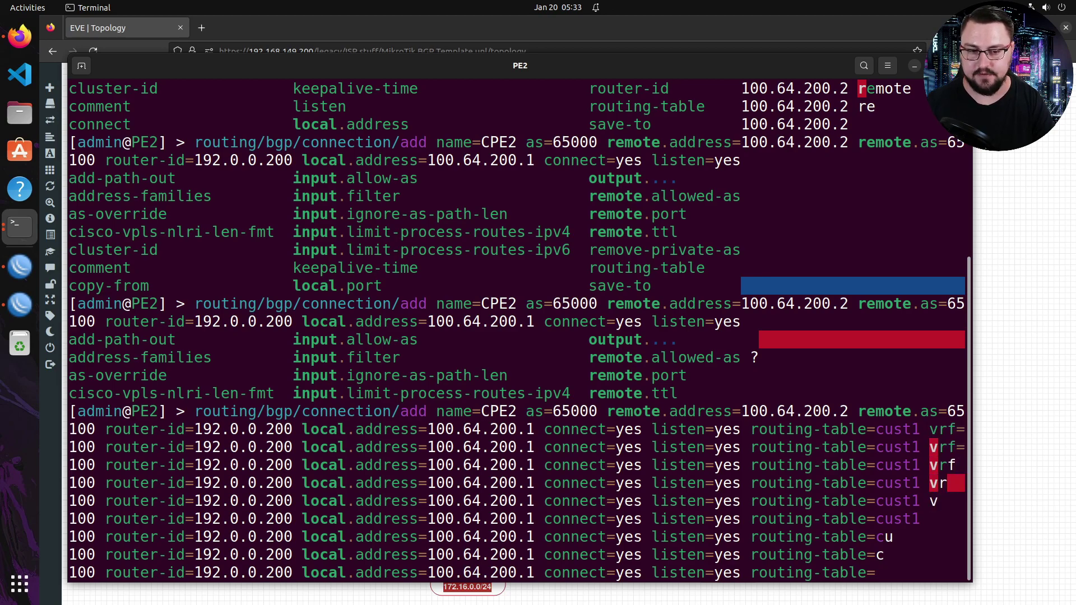
type("c")
key("Tab")
- Append local.role=ebgp and output.default-originate=always to the command
key("Tab")
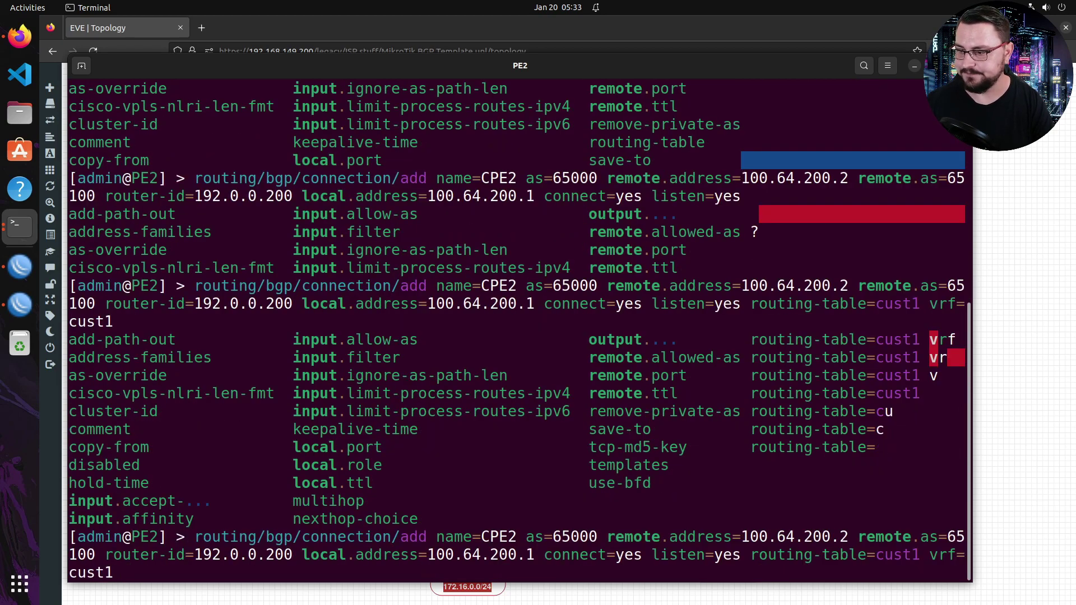
type("l")
key("Tab")
type("r")
key("Tab")
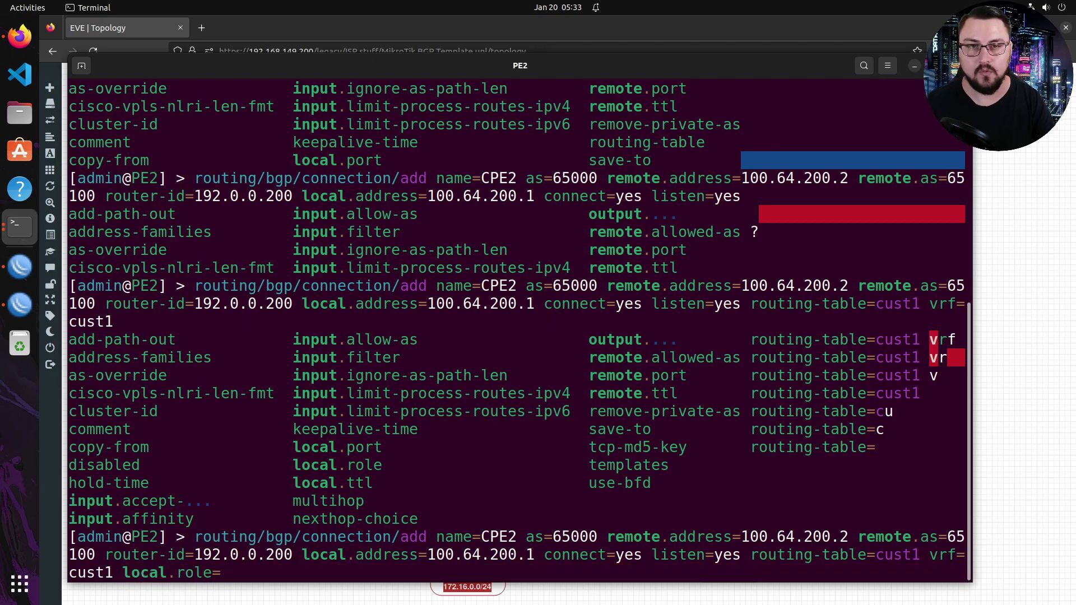
type("ebgp")
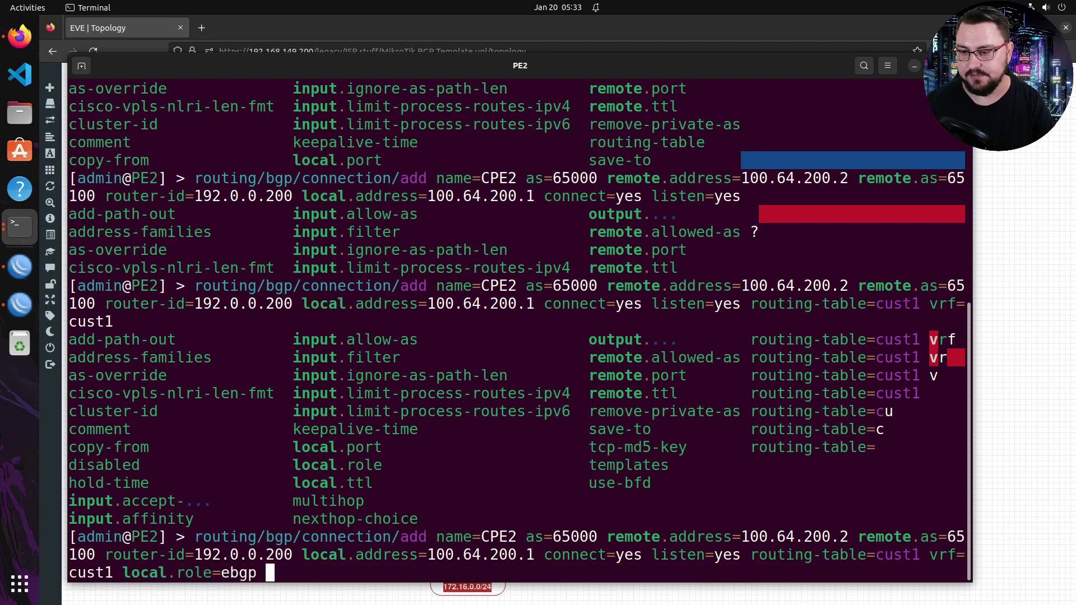
key("Tab")
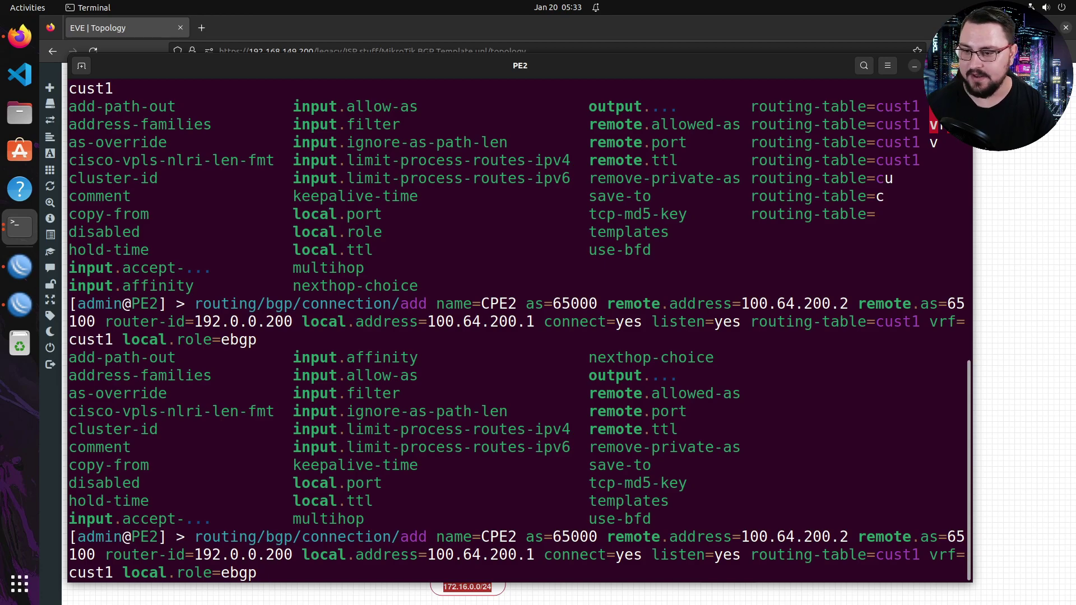
type("default")
key("Tab")
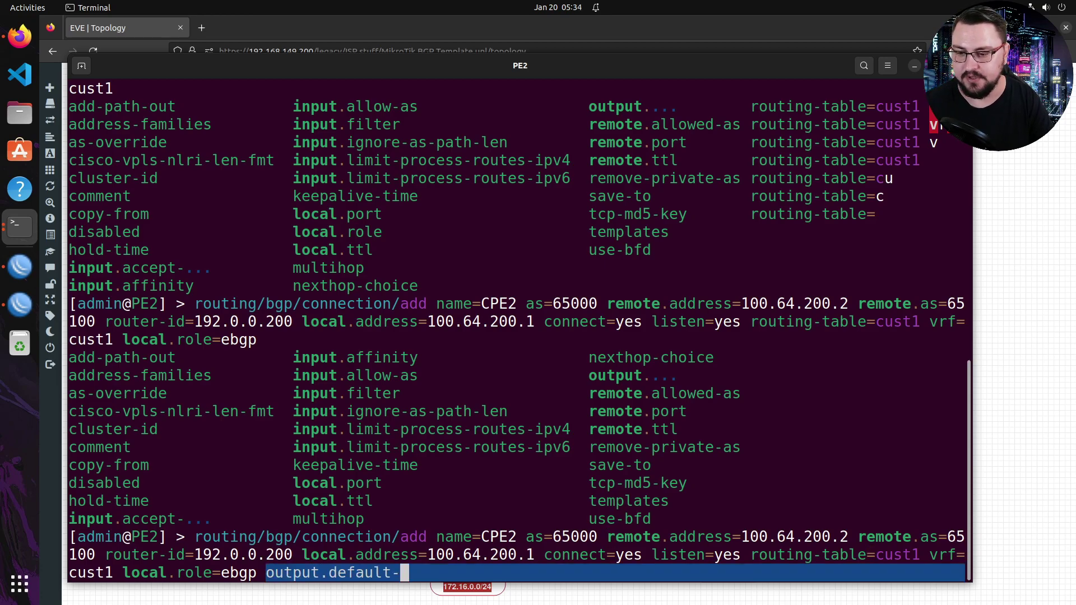
type("o")
key("Tab")
type("a")
key("Tab")
key("Tab")
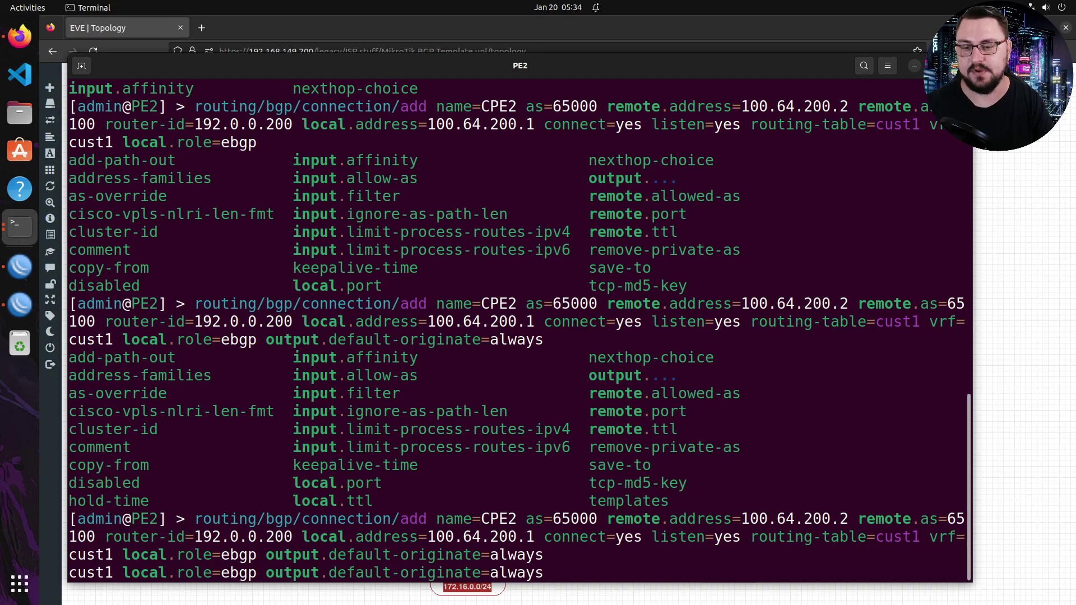
- Run the CPE2 connection command and verify it with routing/bgp/connection/export
key("Return")
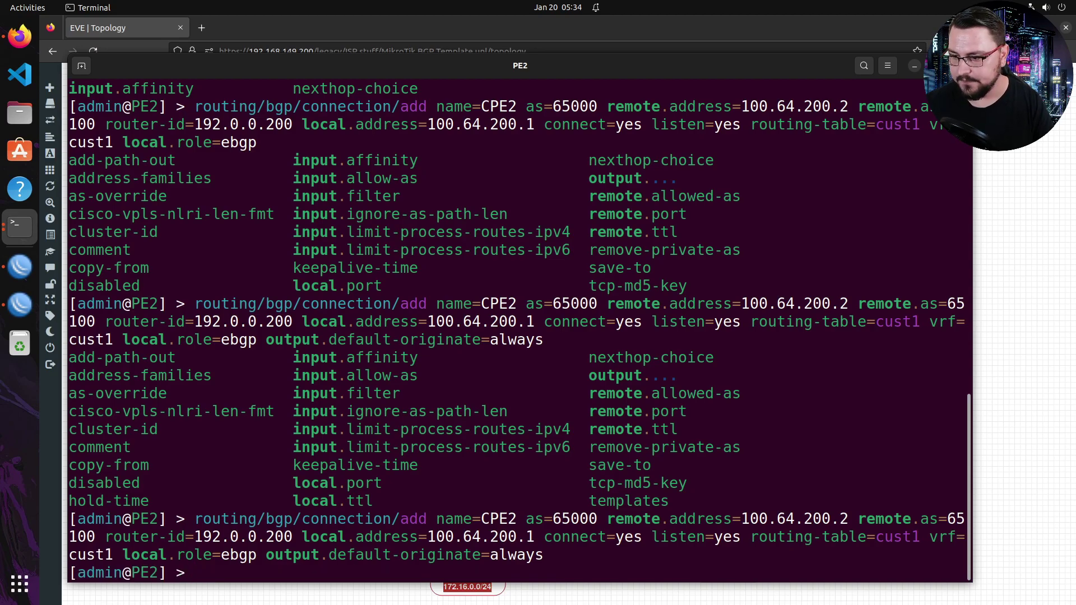
key("Return")
key("Return")
type("routing/bg")
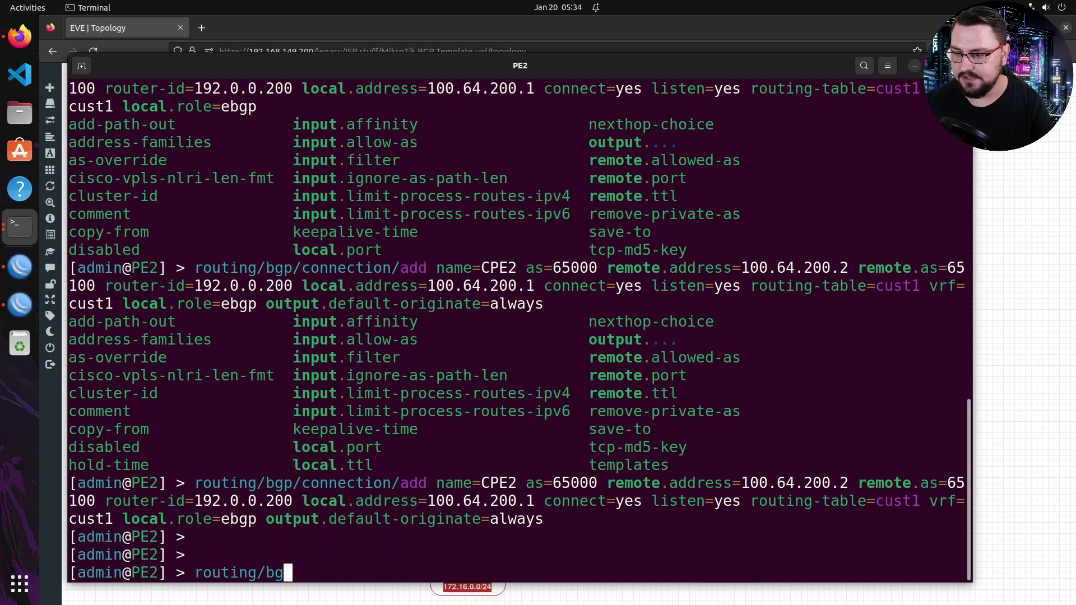
type("p/connection/export")
key("Return")
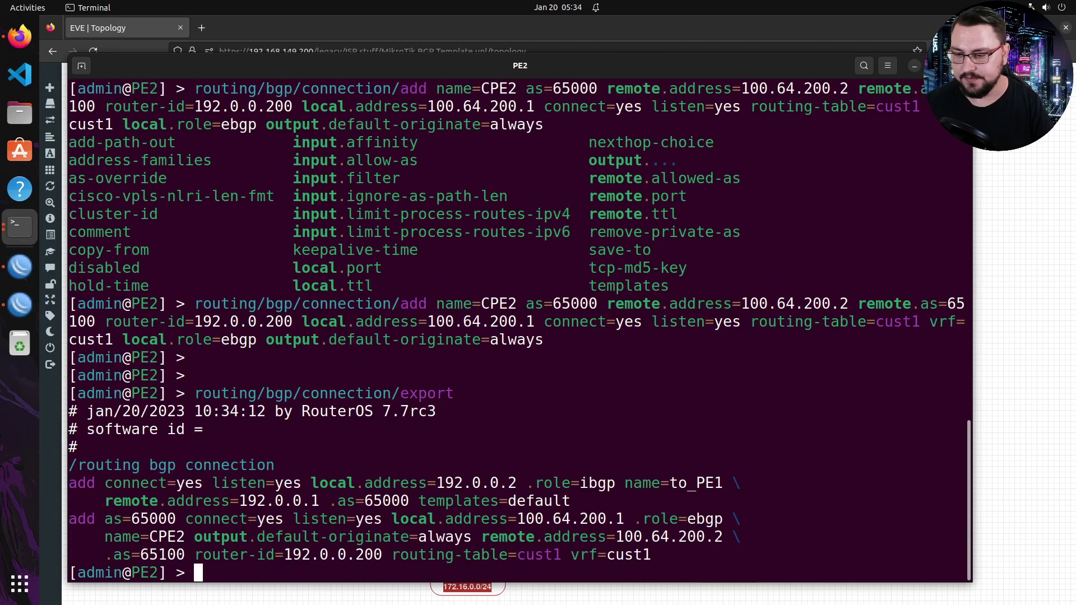
- Clear the export output and minimize the PE2 console to reveal the EVE topology
left_click_drag(700, 556, 89, 481)
left_click(94, 473)
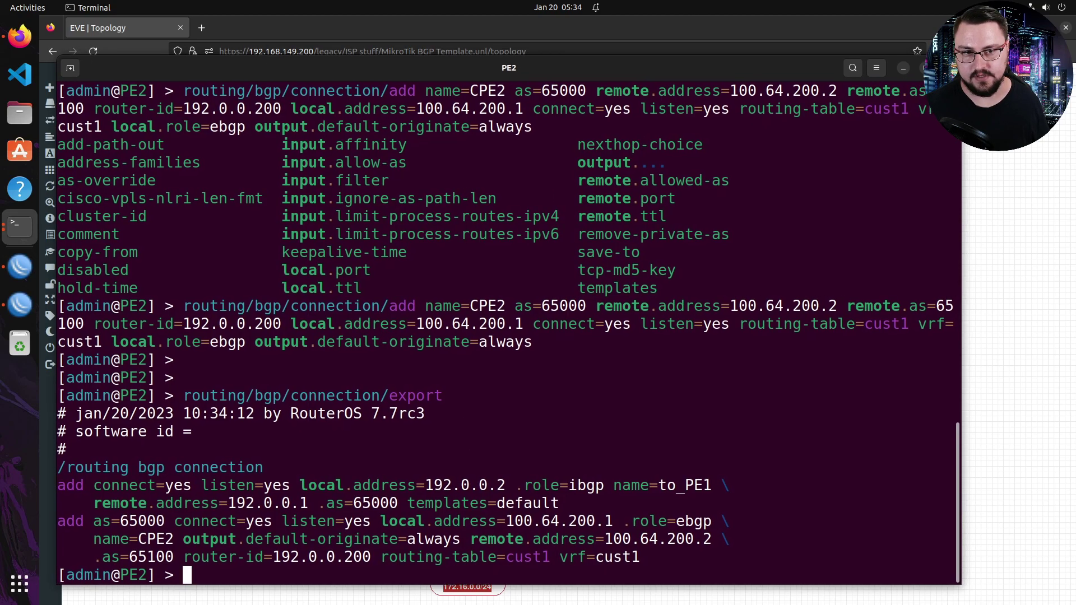
left_click(913, 65)
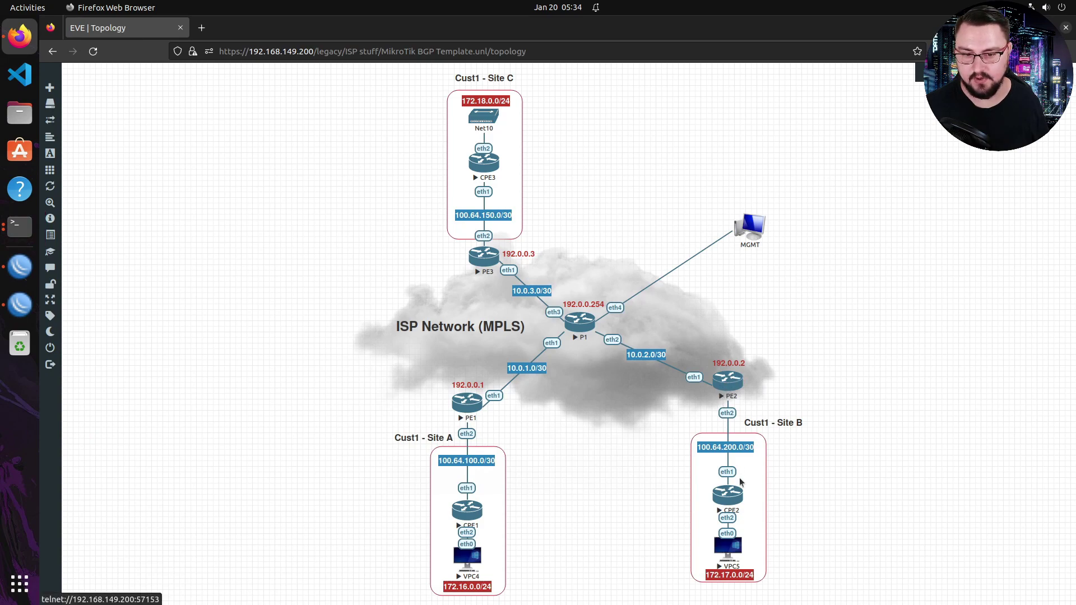
- Open CPE2's console from the EVE topology and maximize it to full screen
left_click(730, 491)
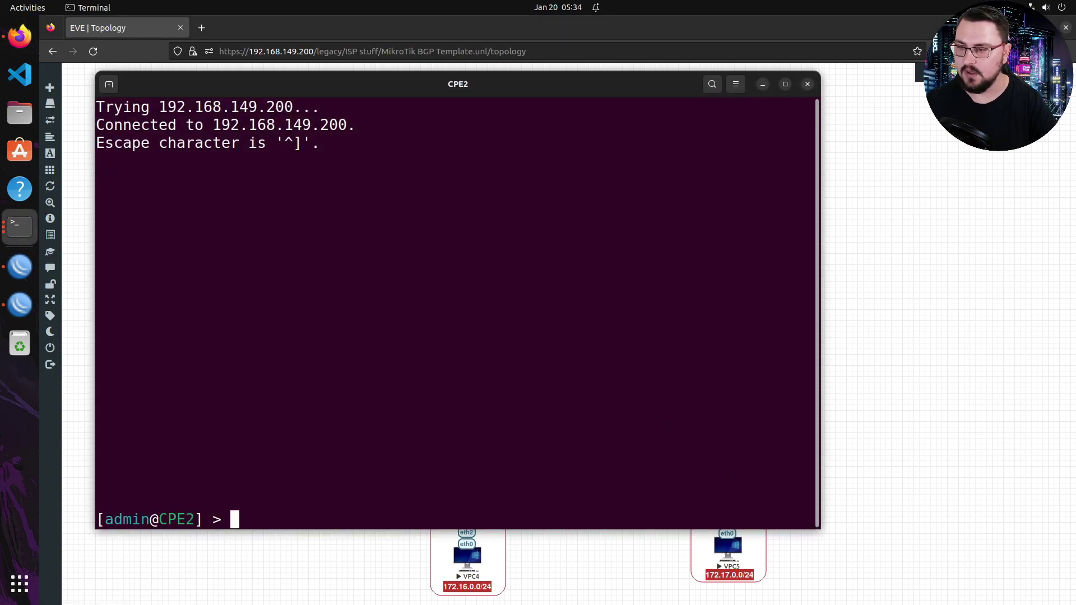
double_click(347, 90)
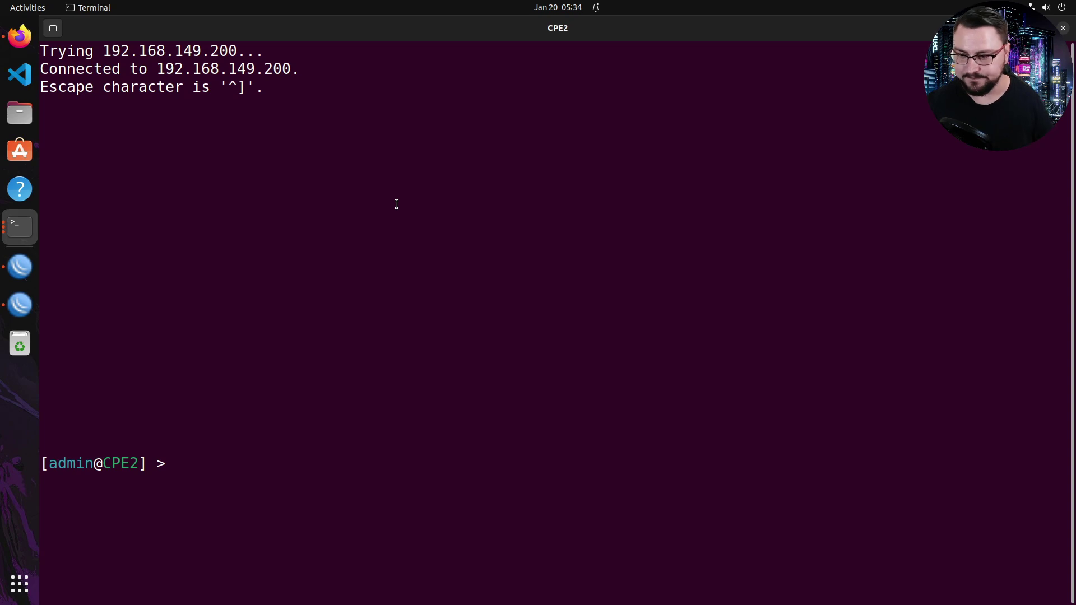
key("Return")
- Add 172.17.0.0/24 to the firewall address list BGP_OUT
type("routing/")
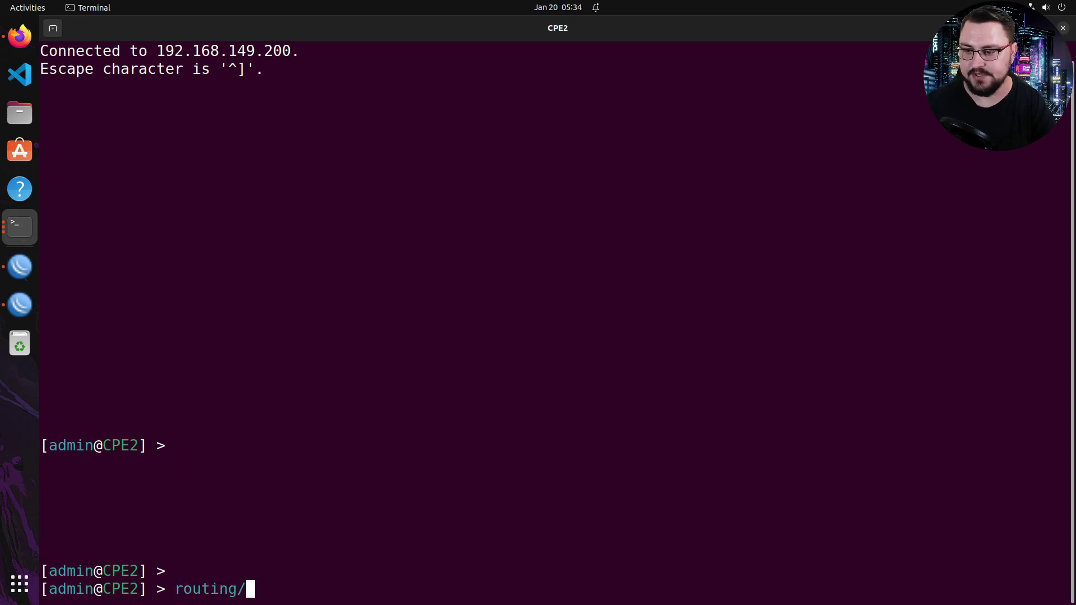
type("bgp/connection/")
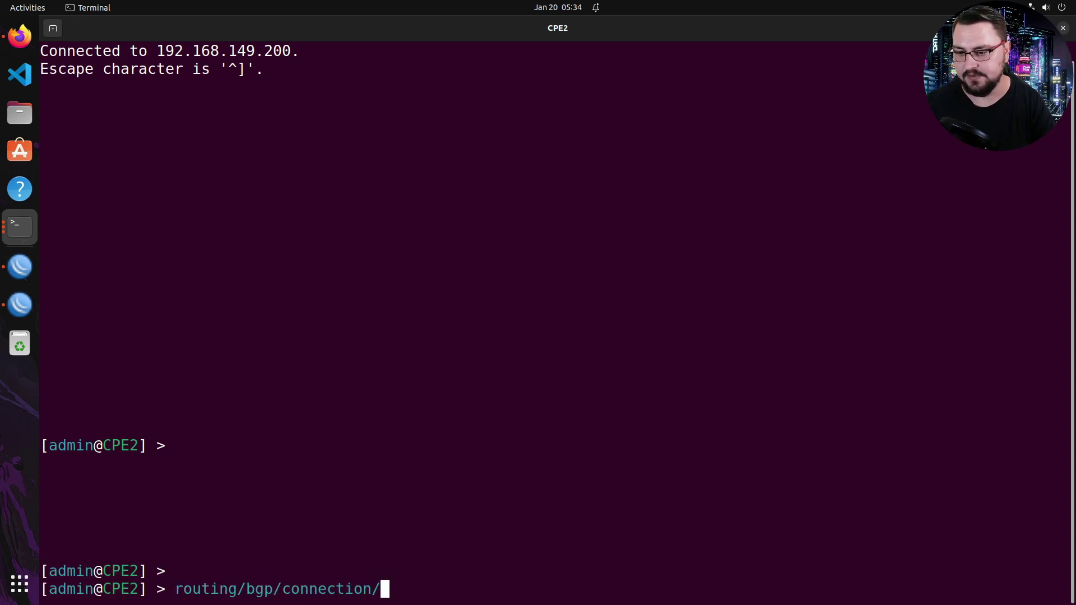
key("BackSpace")
key("BackSpace")
key("BackSpace")
key("BackSpace")
key("BackSpace")
key("BackSpace")
key("BackSpace")
key("BackSpace")
key("BackSpace")
key("BackSpace")
key("BackSpace")
key("BackSpace")
key("BackSpace")
key("BackSpace")
key("BackSpace")
key("BackSpace")
key("BackSpace")
key("BackSpace")
key("BackSpace")
key("BackSpace")
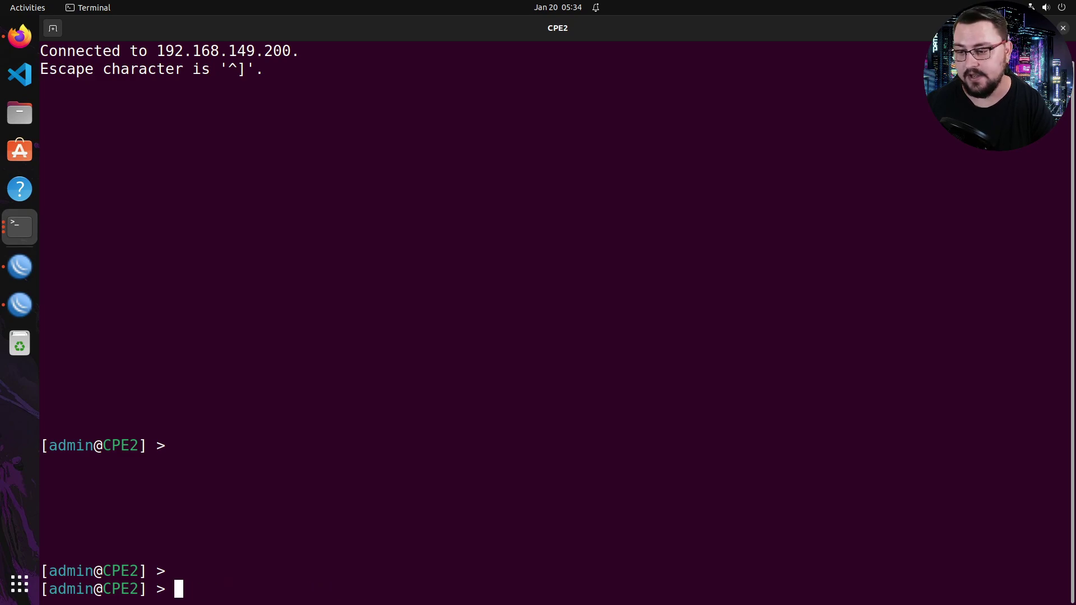
type("ip/firewall/a")
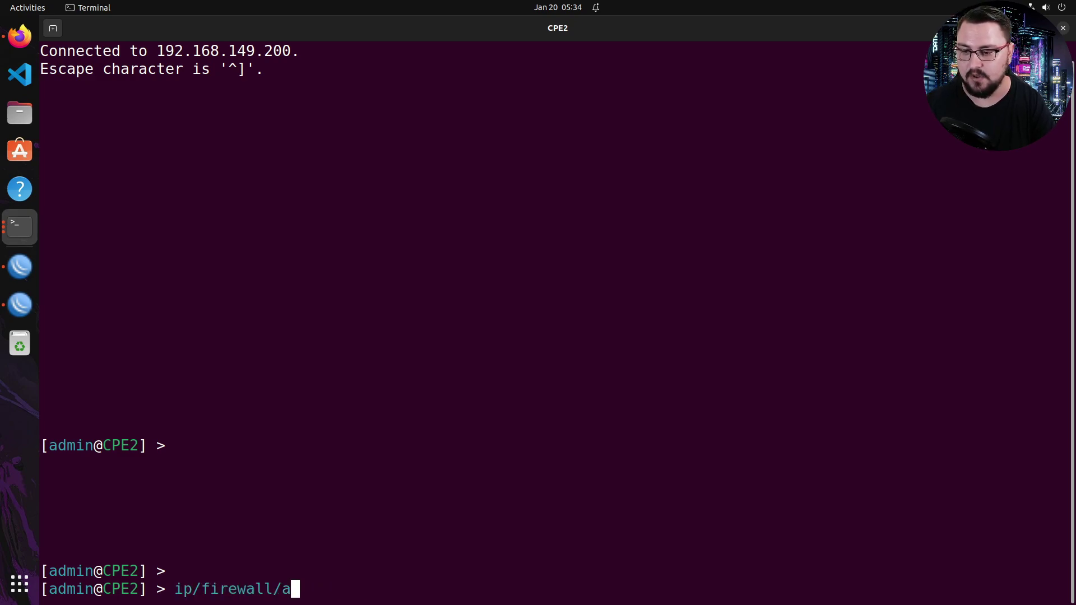
type("ddress-list/add l")
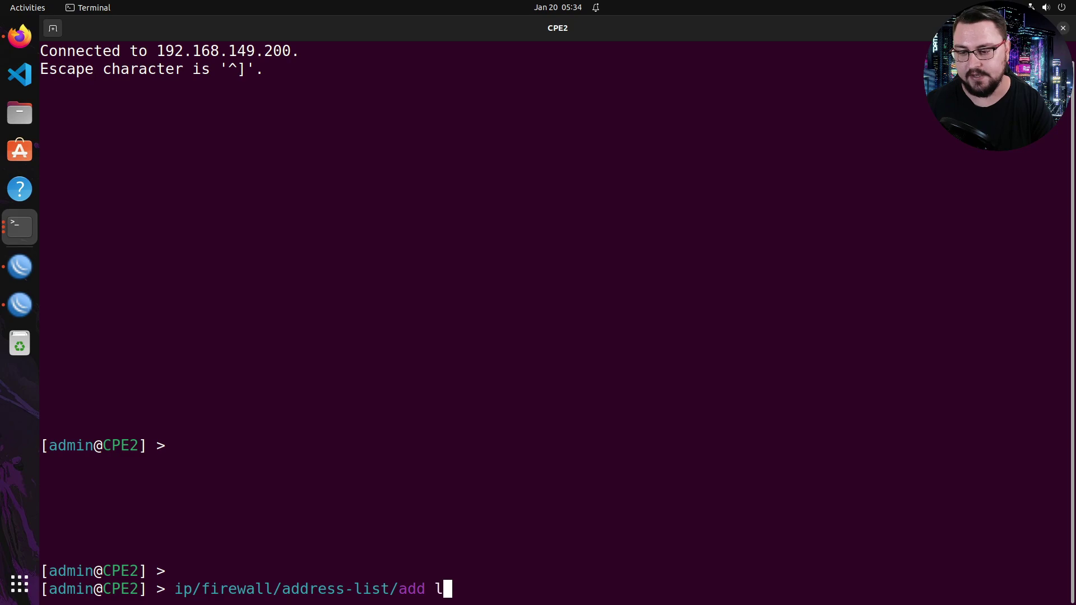
type("ist=BGP_OUT ")
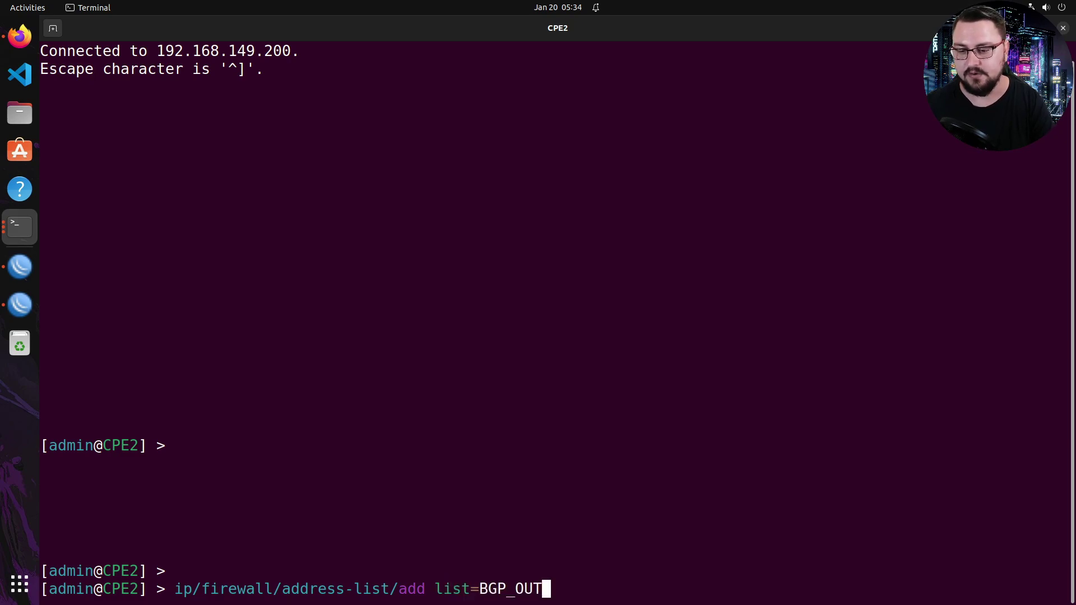
type("address=172")
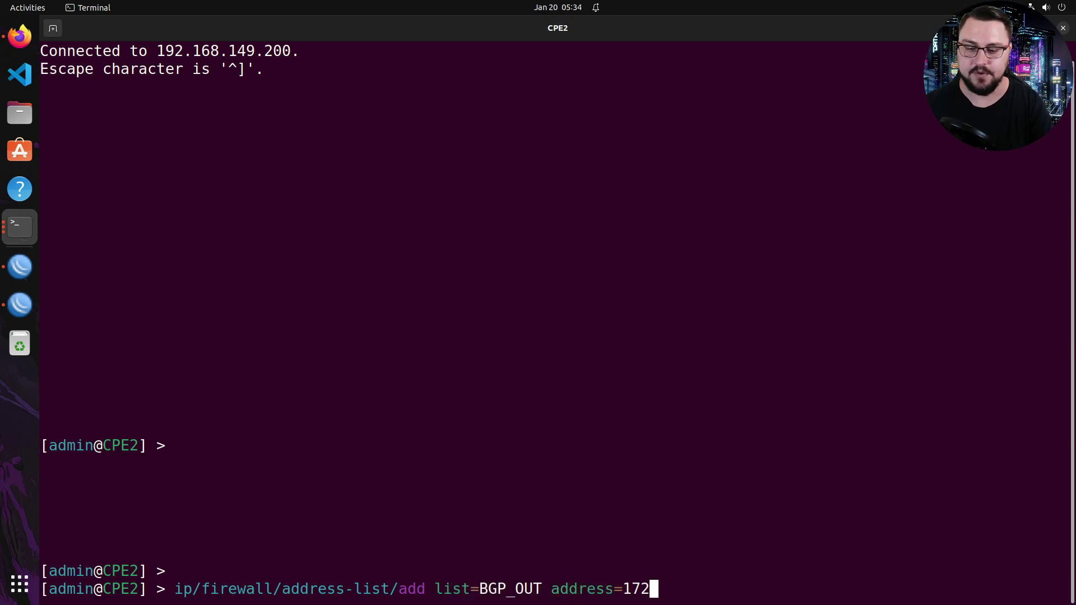
type(".17.0.0/24")
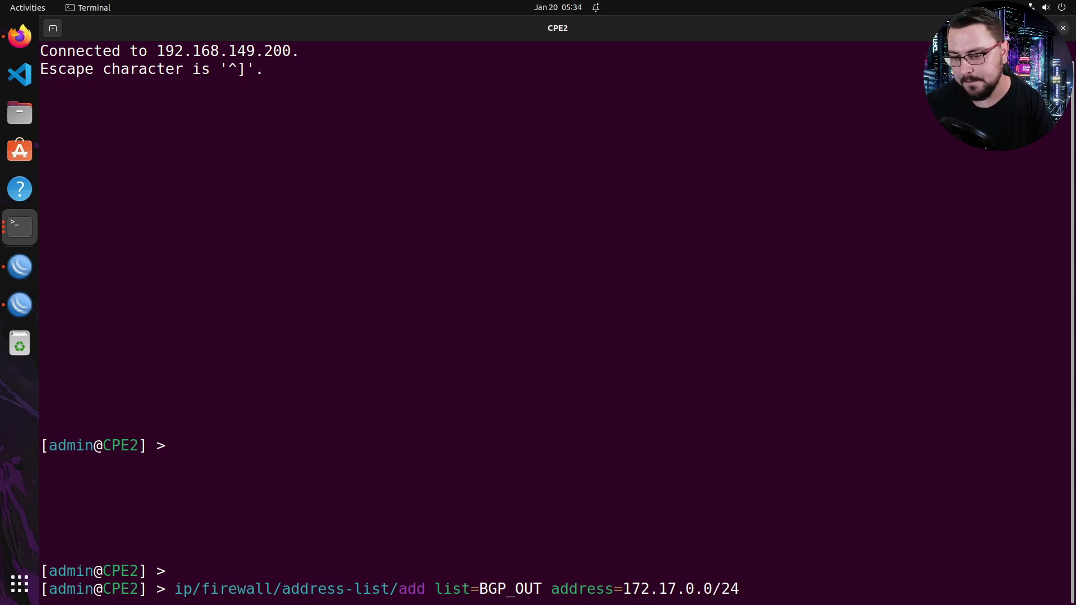
key("Return")
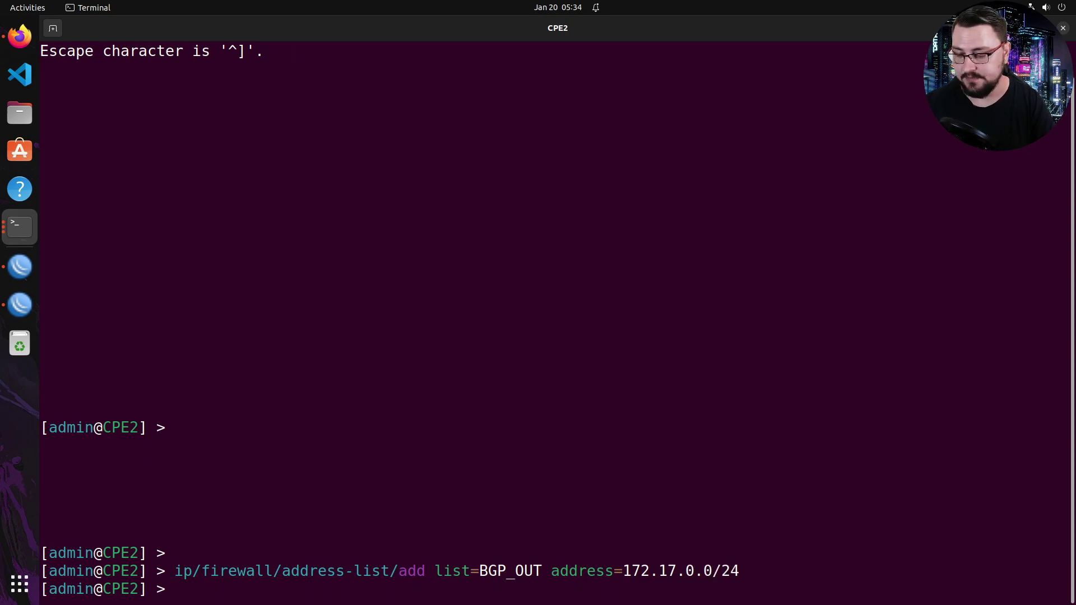
- Begin connection PE2 to 100.64.200.1 with remote AS 65000, local AS 65100 and eBGP role
type("routing/bgp/co")
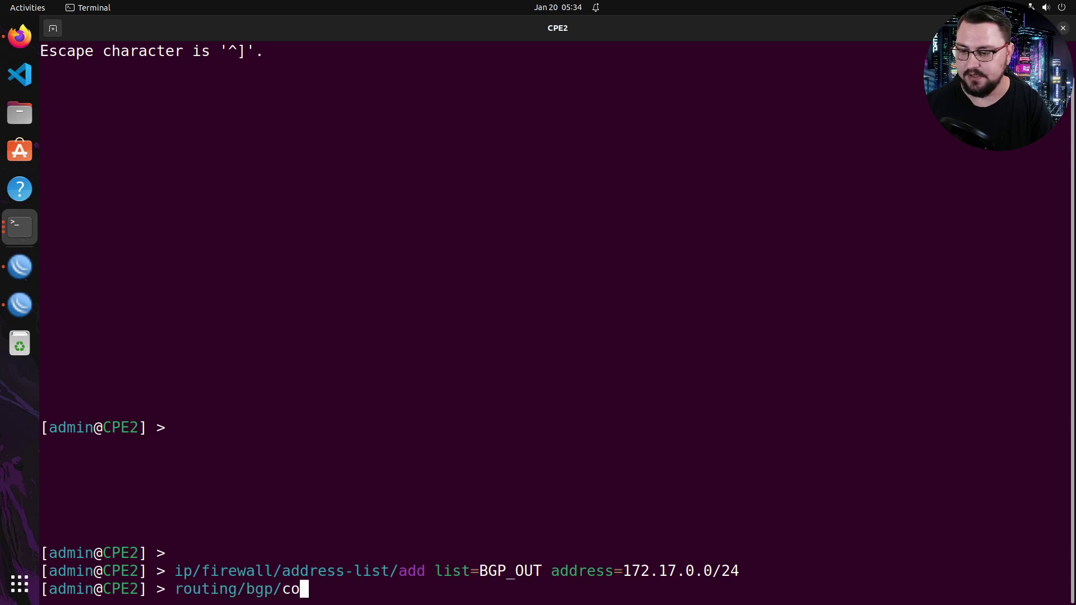
key("Tab")
type("add name=")
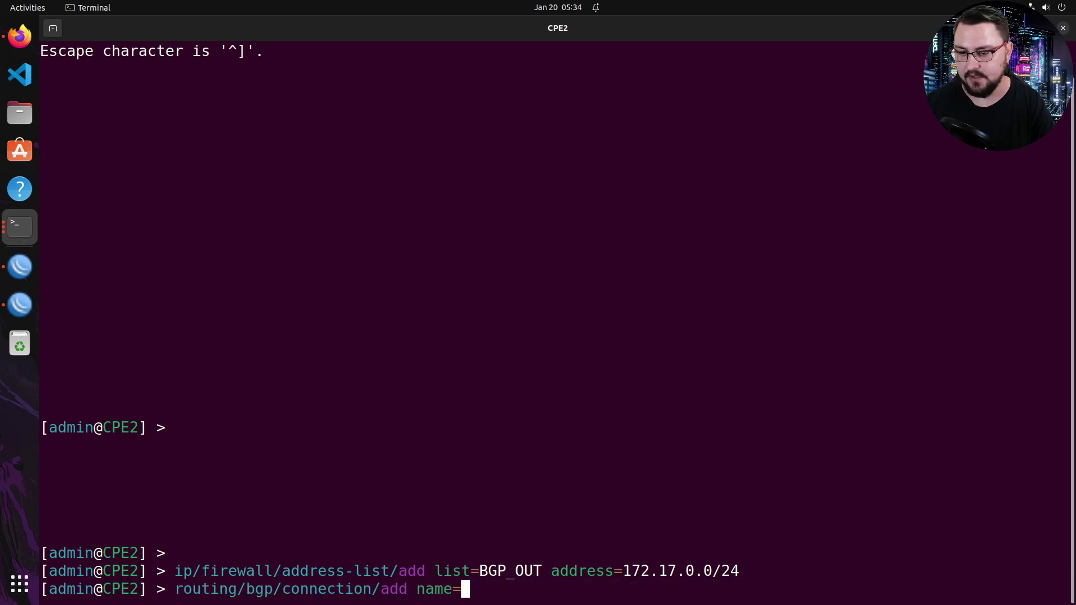
type("PE2")
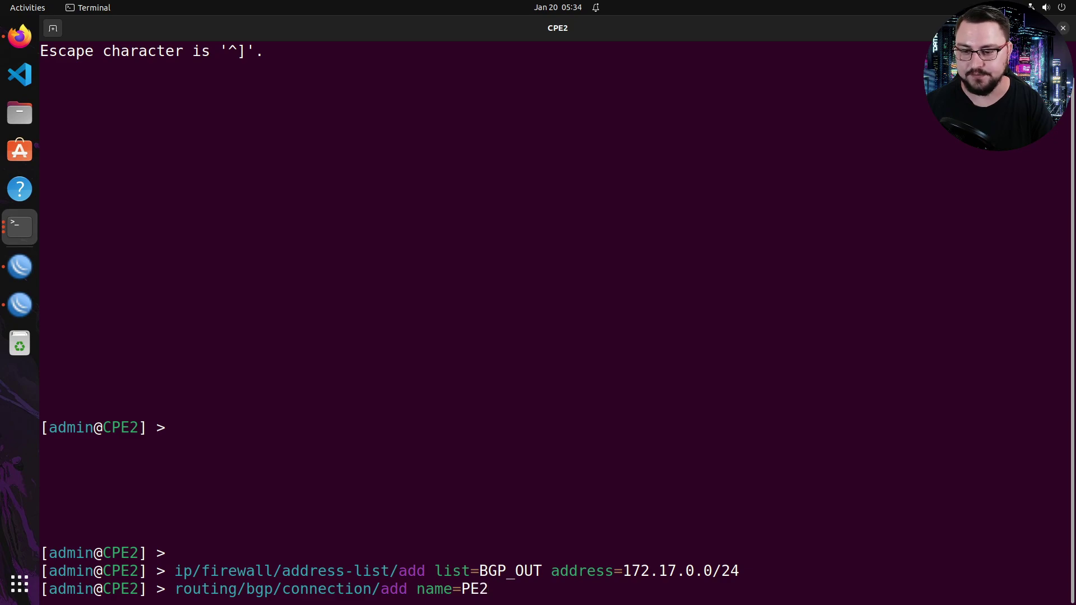
type(" remote.address=")
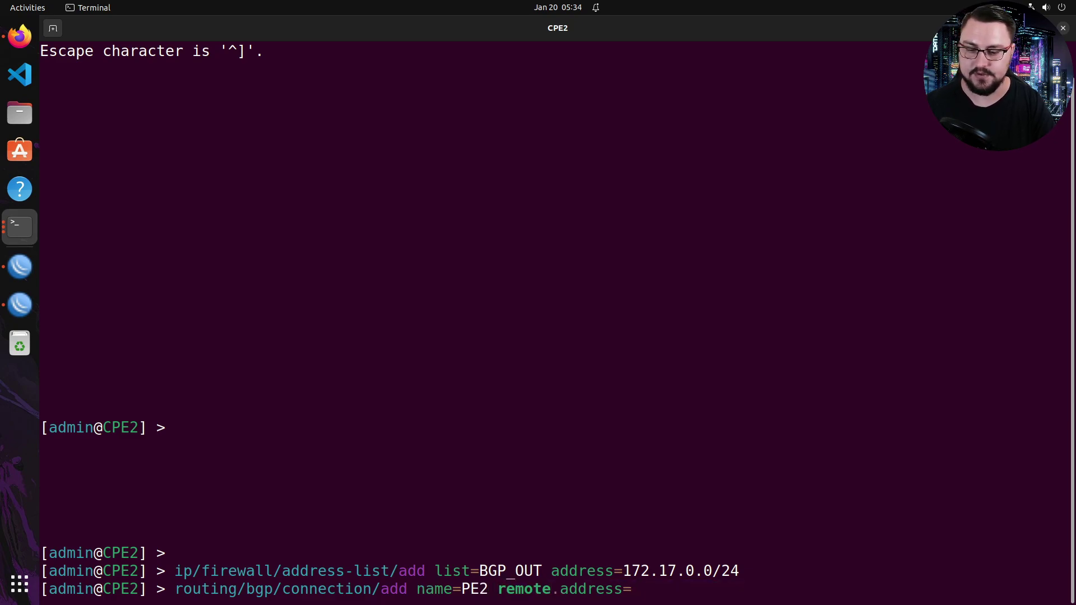
type("100.64.20")
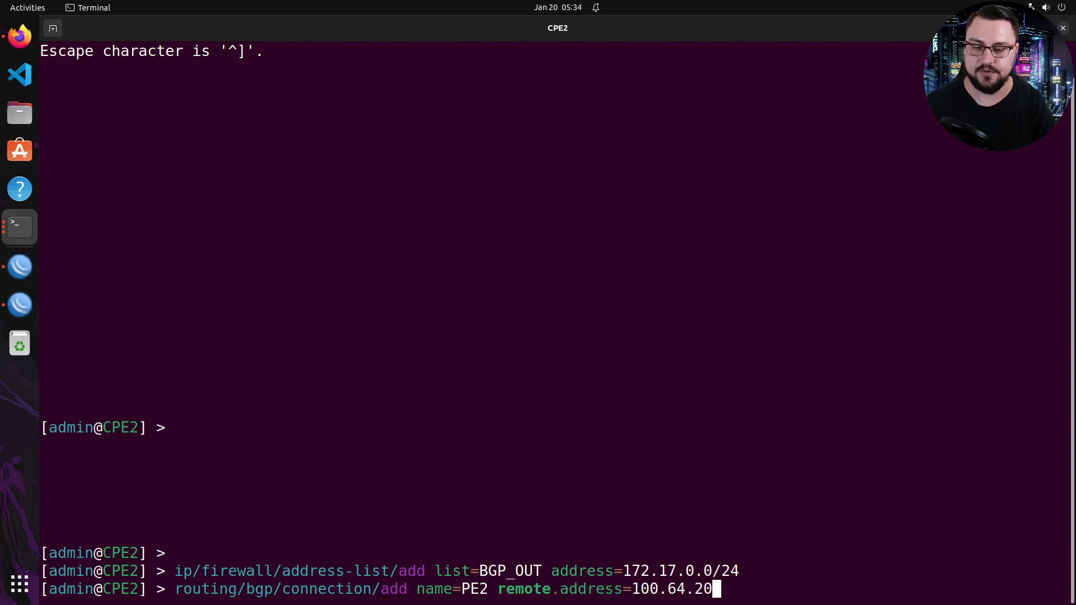
type("0.1 remote")
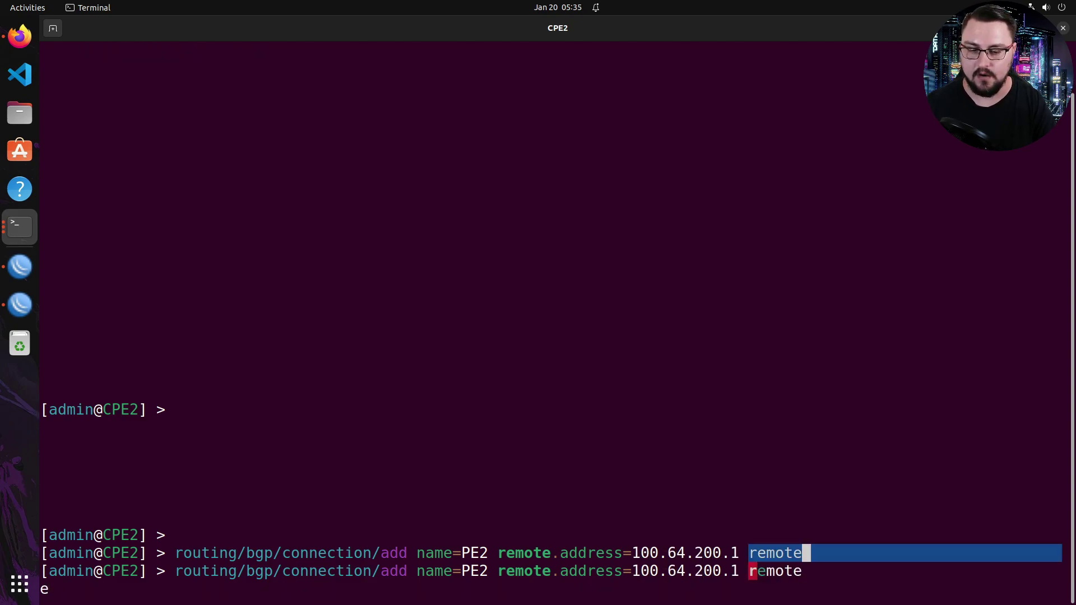
type(".as=6")
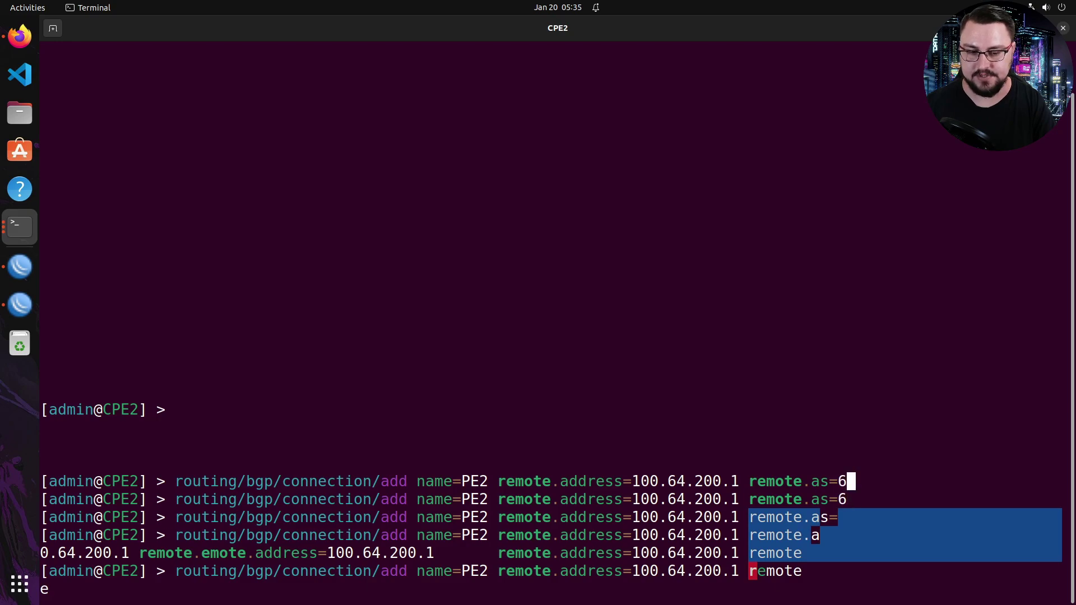
type("5000")
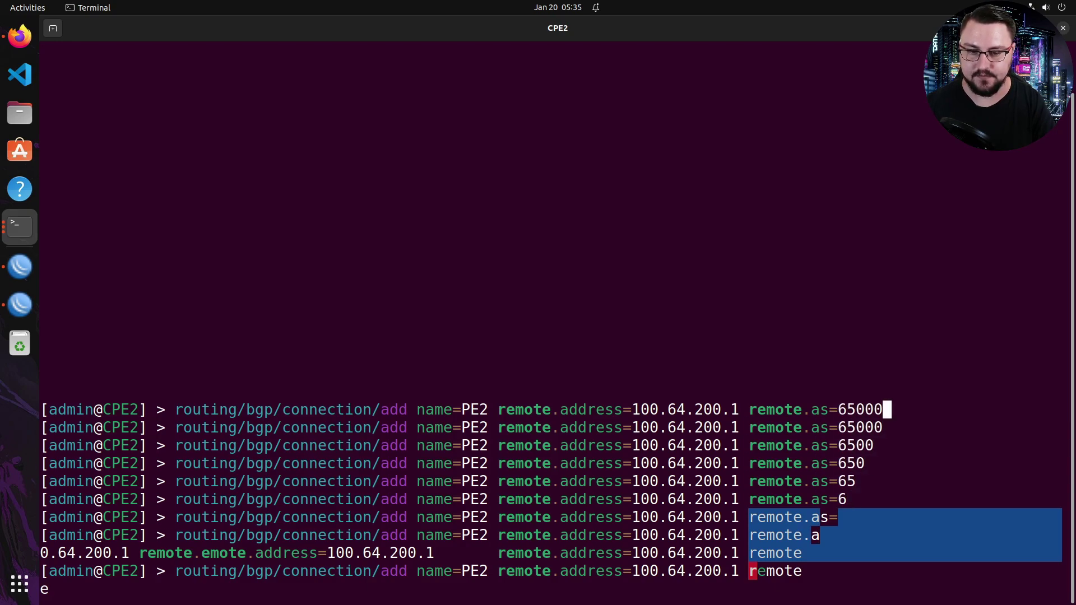
type(" lo")
key("BackSpace")
key("BackSpace")
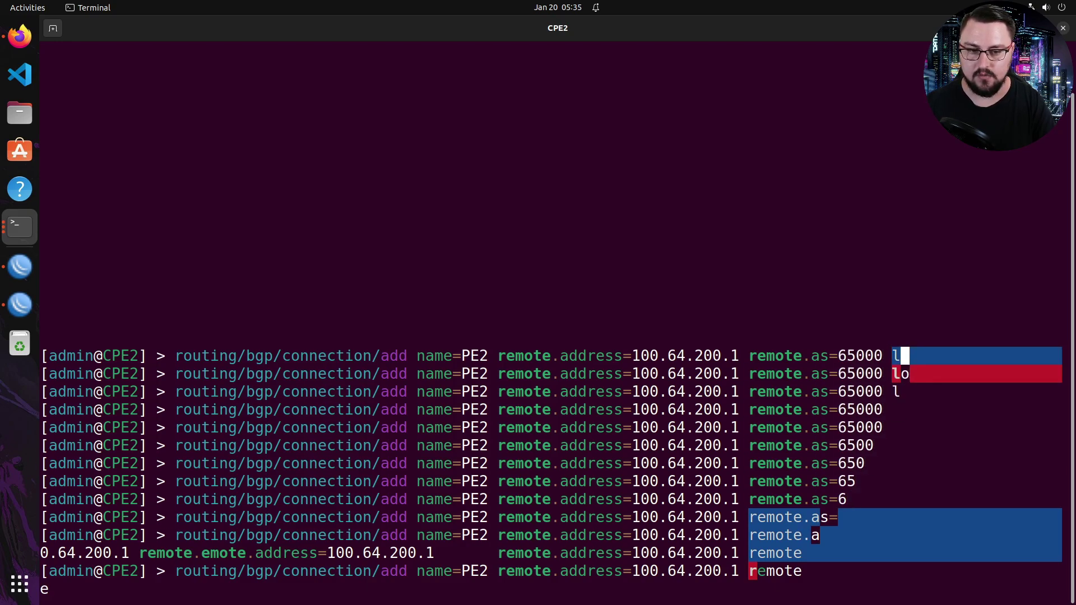
type("as=6")
type("5100")
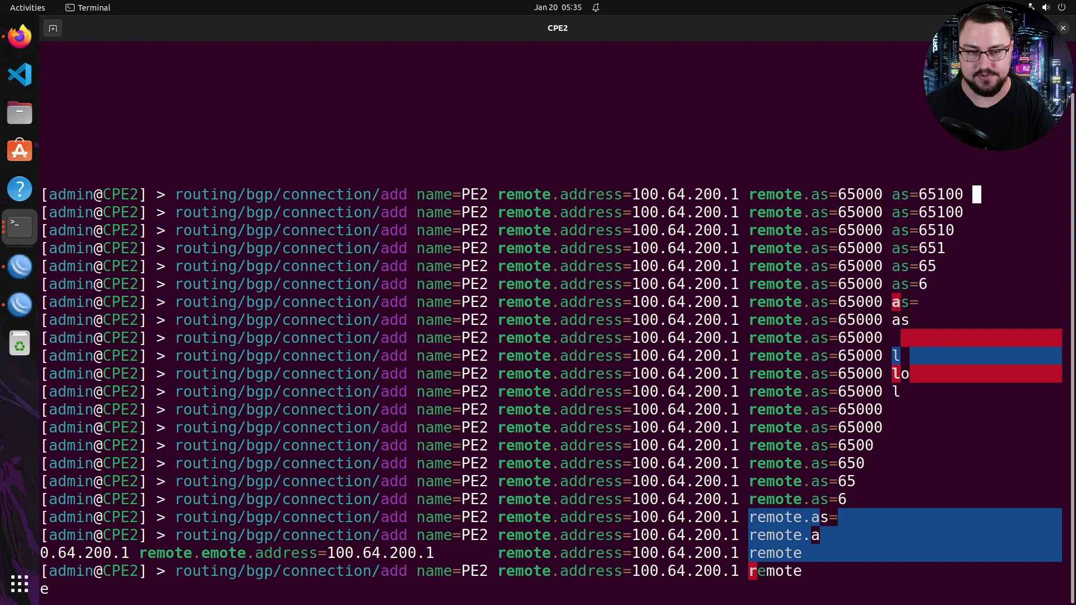
key("Tab")
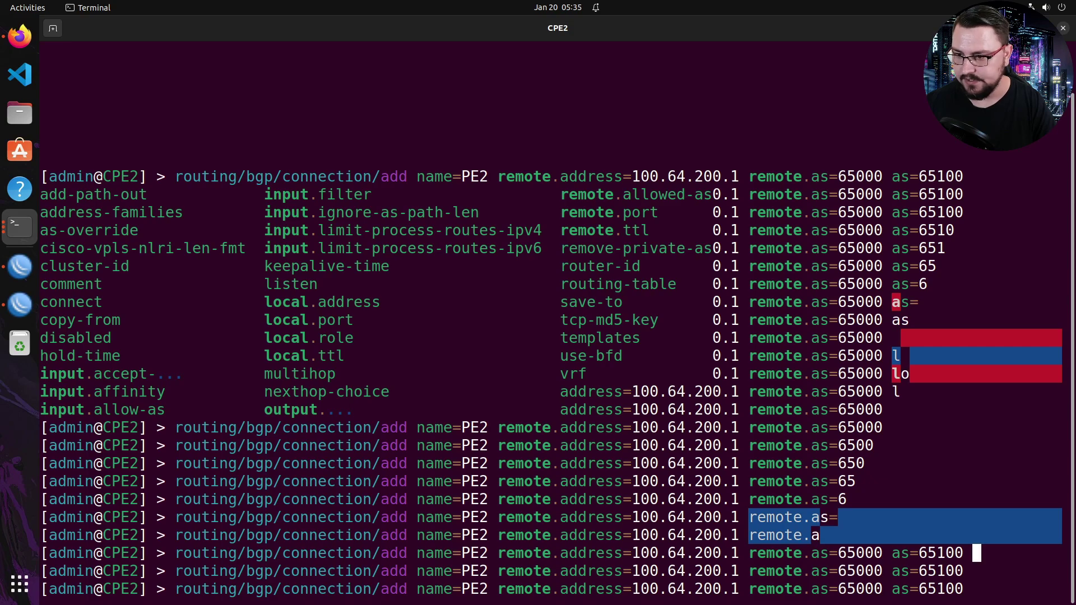
type("loc")
key("Tab")
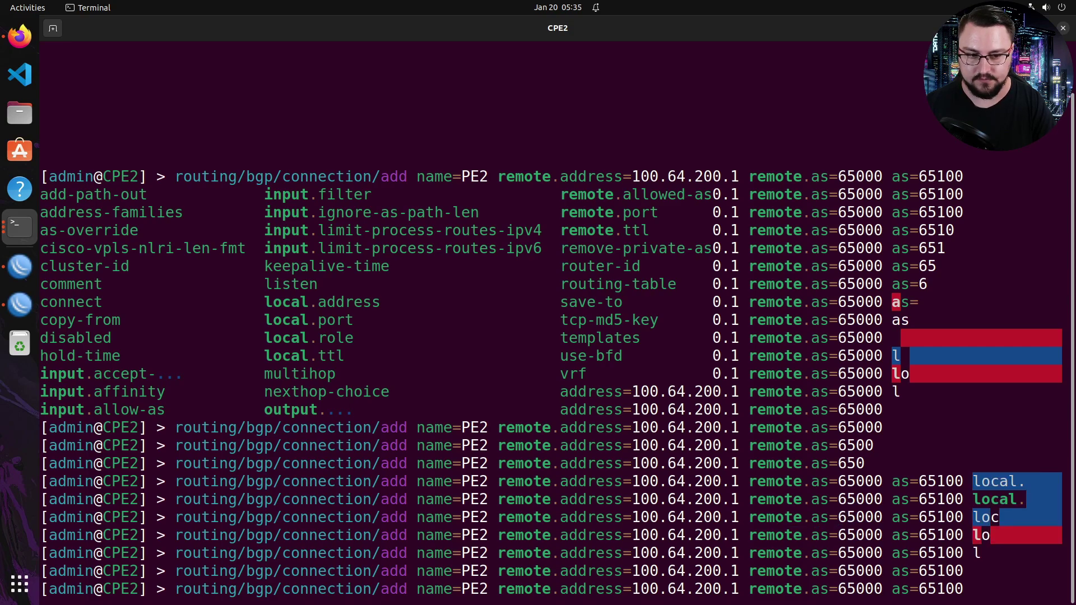
type("role=ebbg")
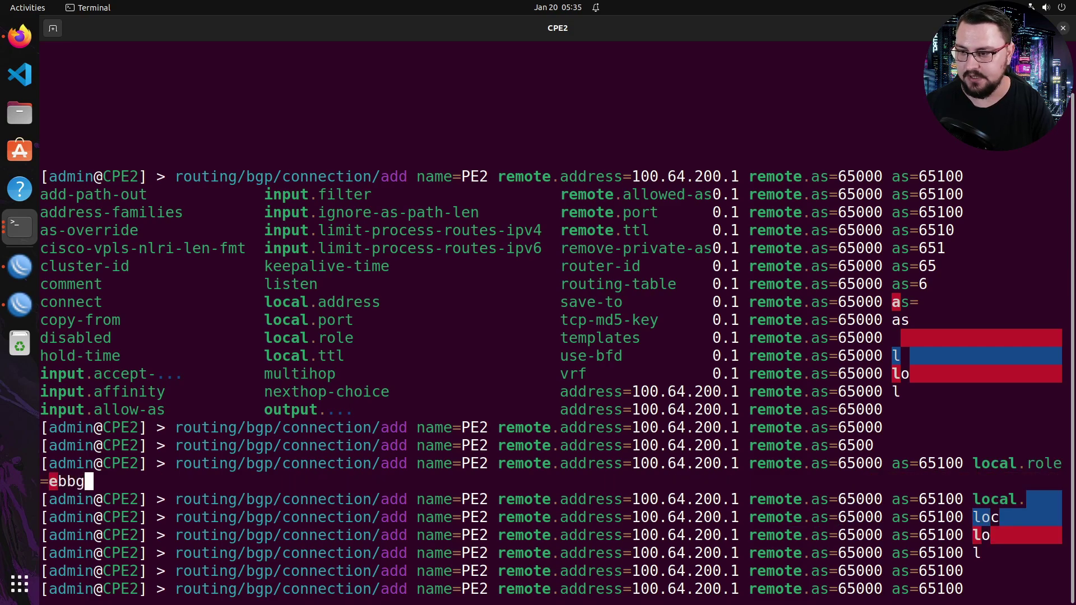
type("p")
key("BackSpace")
key("BackSpace")
key("BackSpace")
type("gp")
- Add local address and router-id 100.64.200.2 and output network BGP_OUT to the command
key("Tab")
key("Tab")
type("loc")
key("Tab")
type("asd")
key("BackSpace")
type("d")
key("Tab")
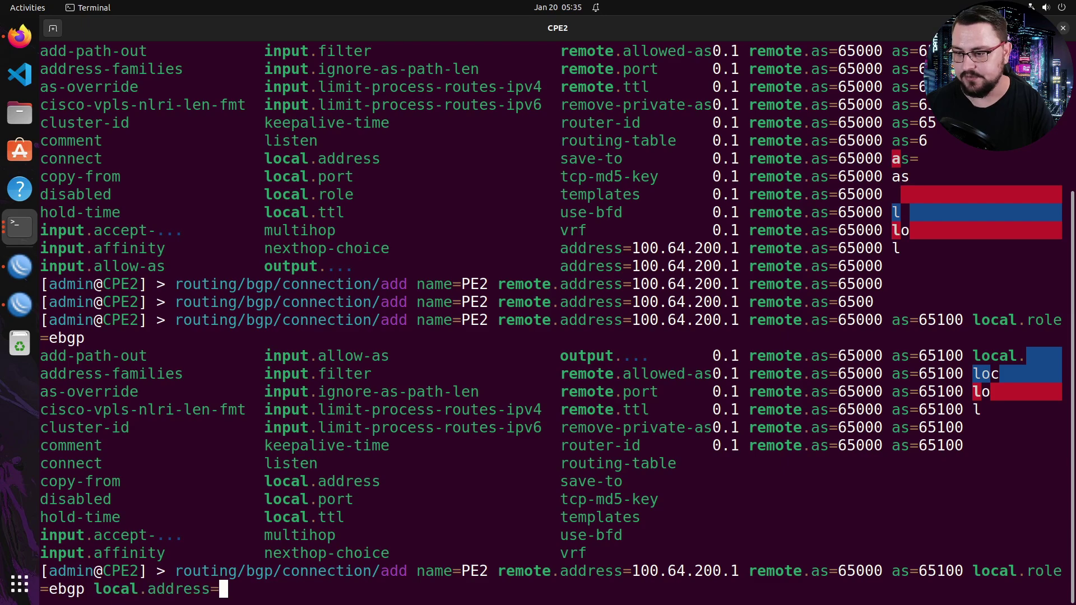
type("100.64.200.2")
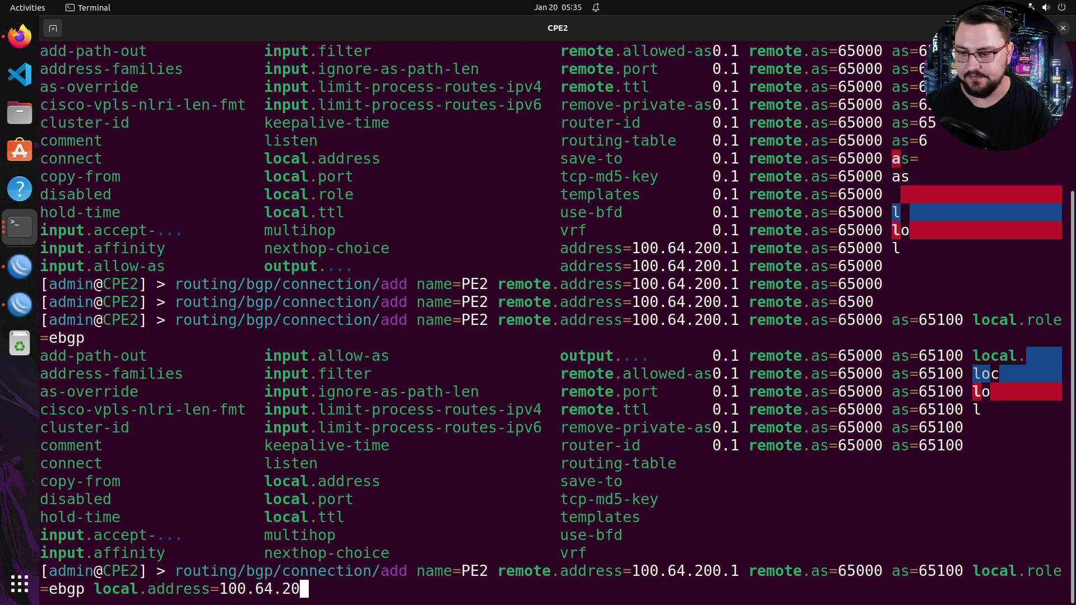
key("Tab")
key("Tab")
type("router")
key("Tab")
type("100.64.200.2")
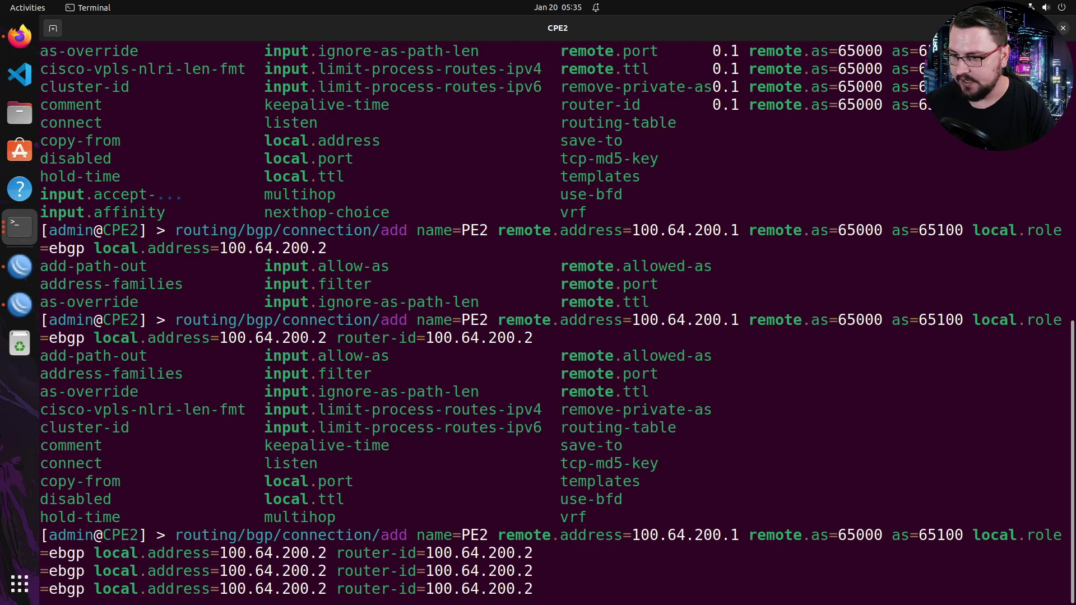
type("output.net")
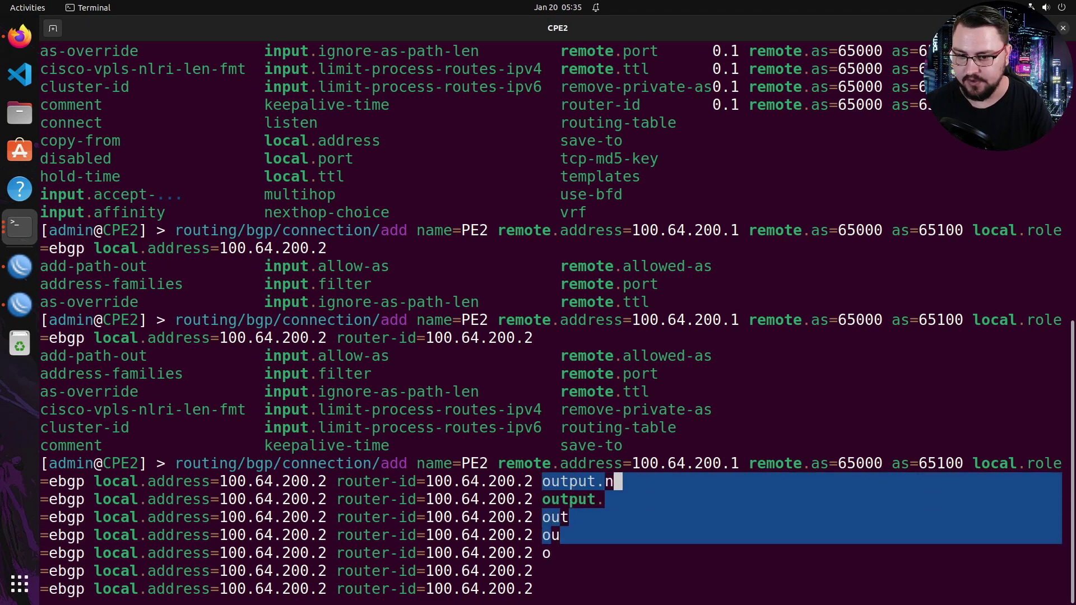
key("Tab")
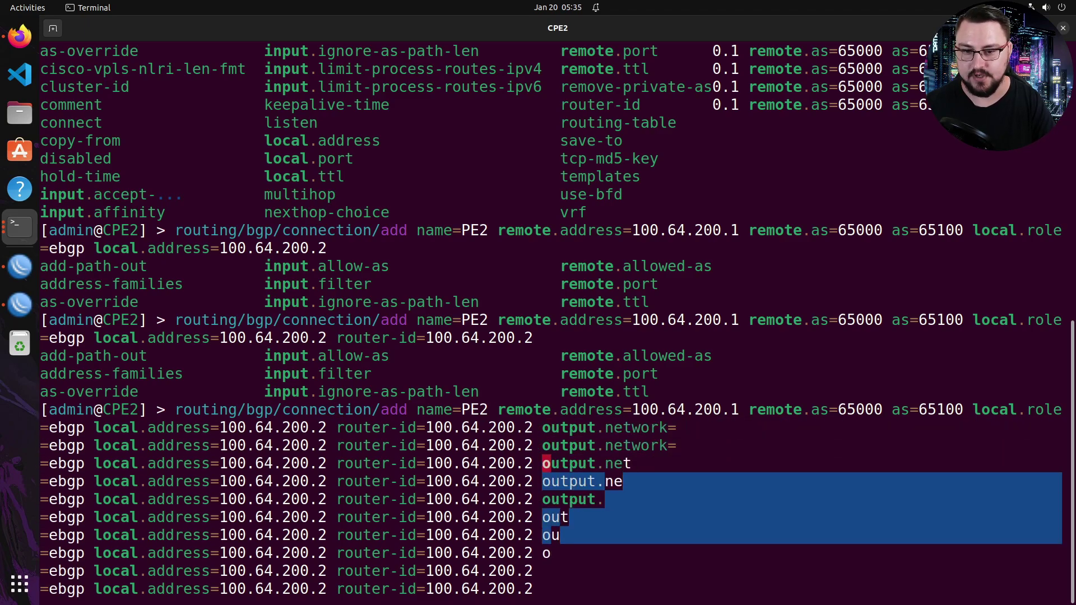
type("BGP_OUT")
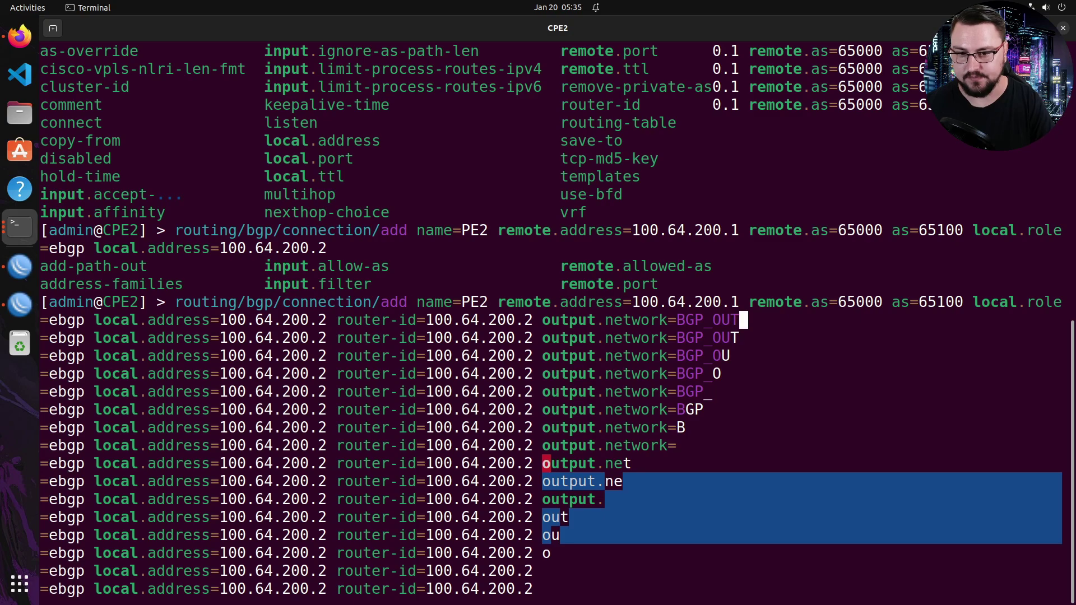
key("Tab")
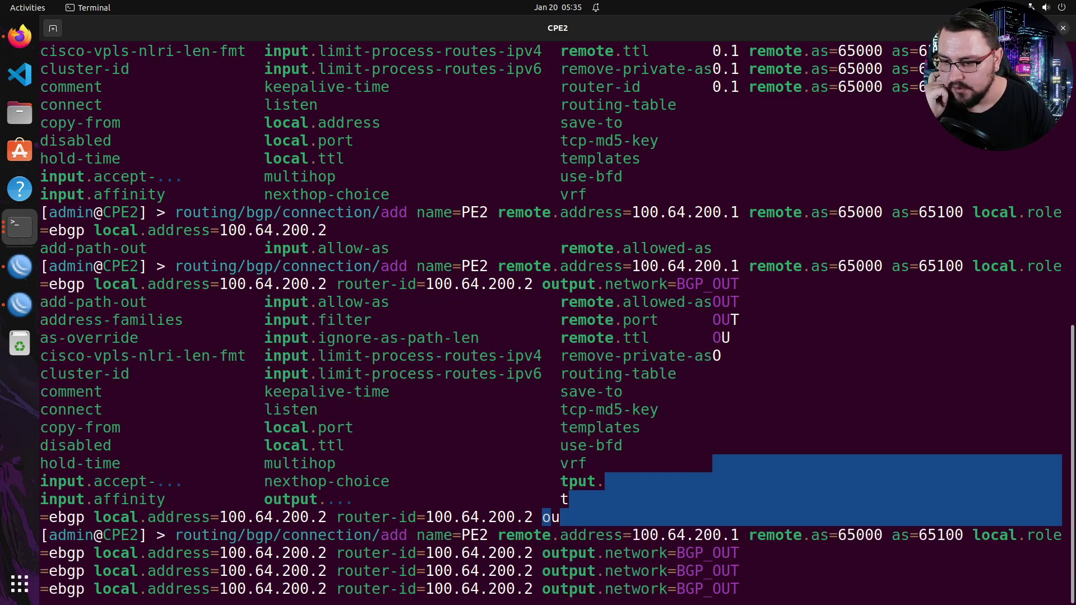
- Append connect=yes listen=yes and create the PE2 eBGP connection
type("connect=")
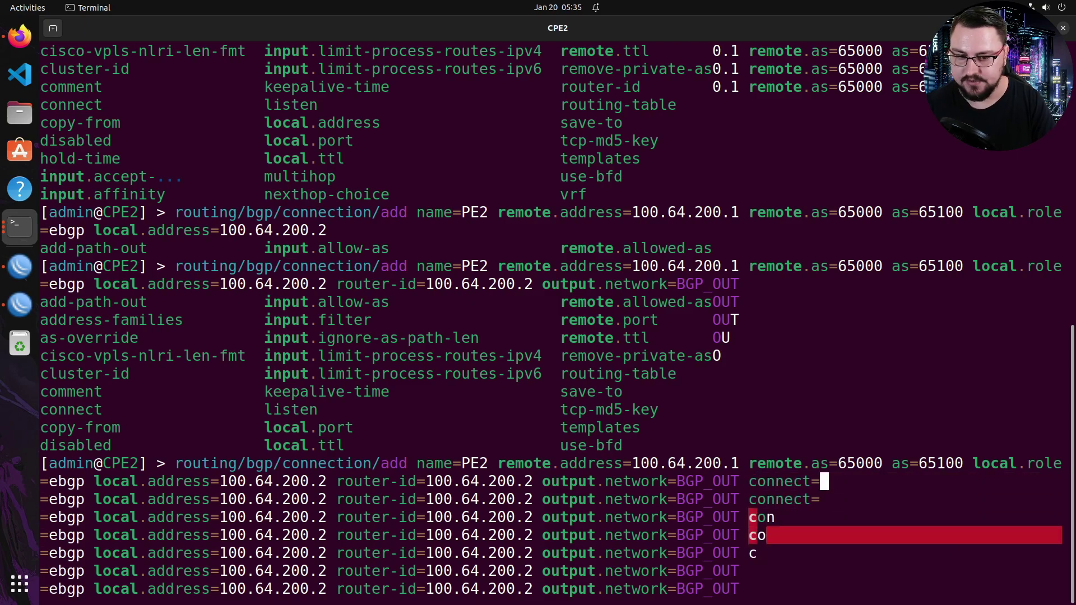
type("yes listen=yes")
key("Tab")
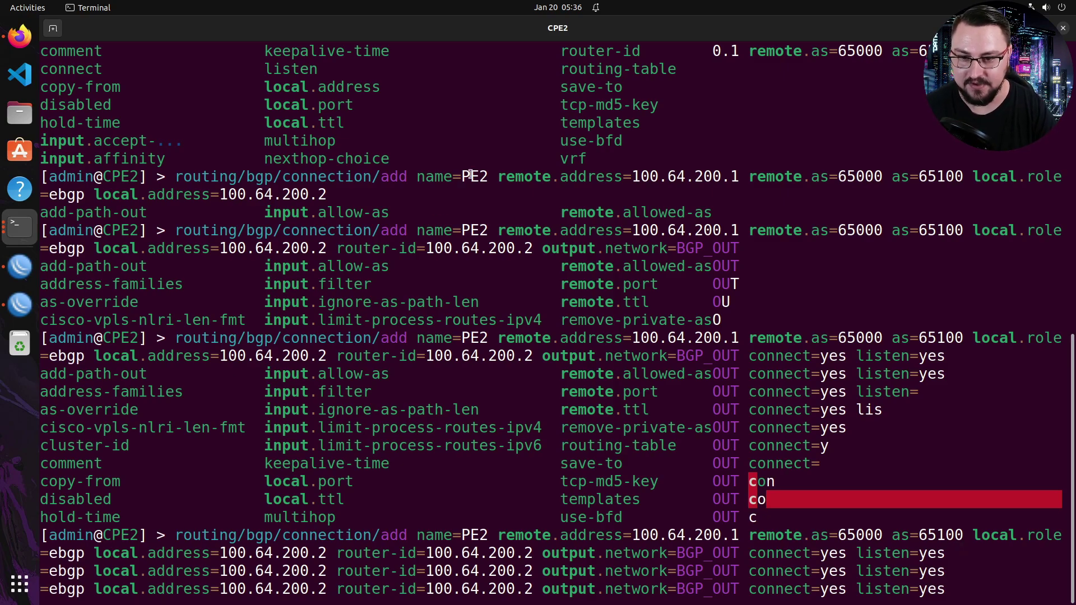
key("ctrl+c")
key("Return")
key("Return")
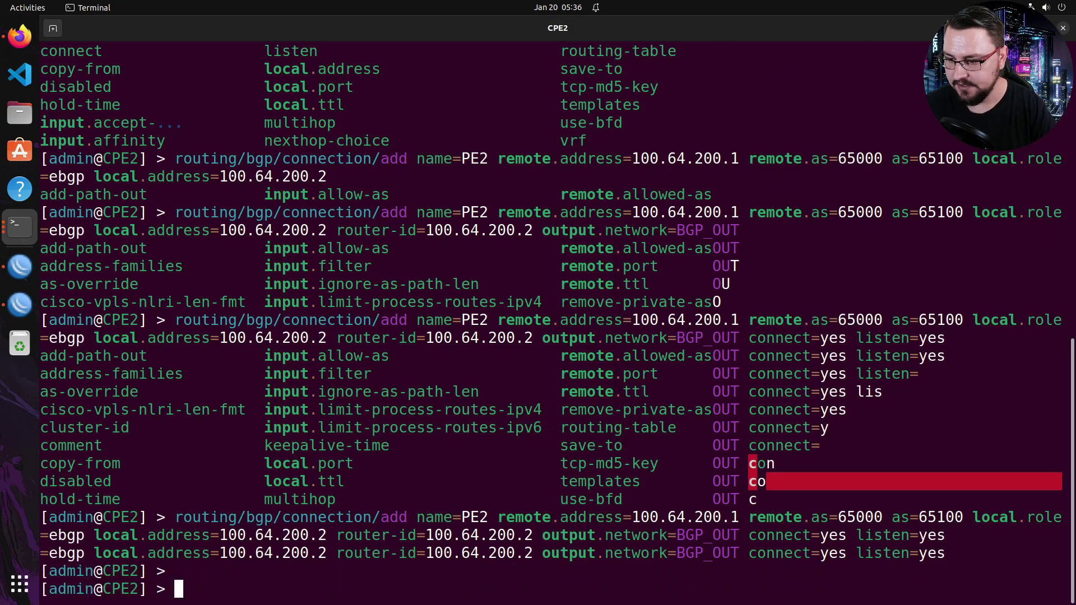
type("routing")
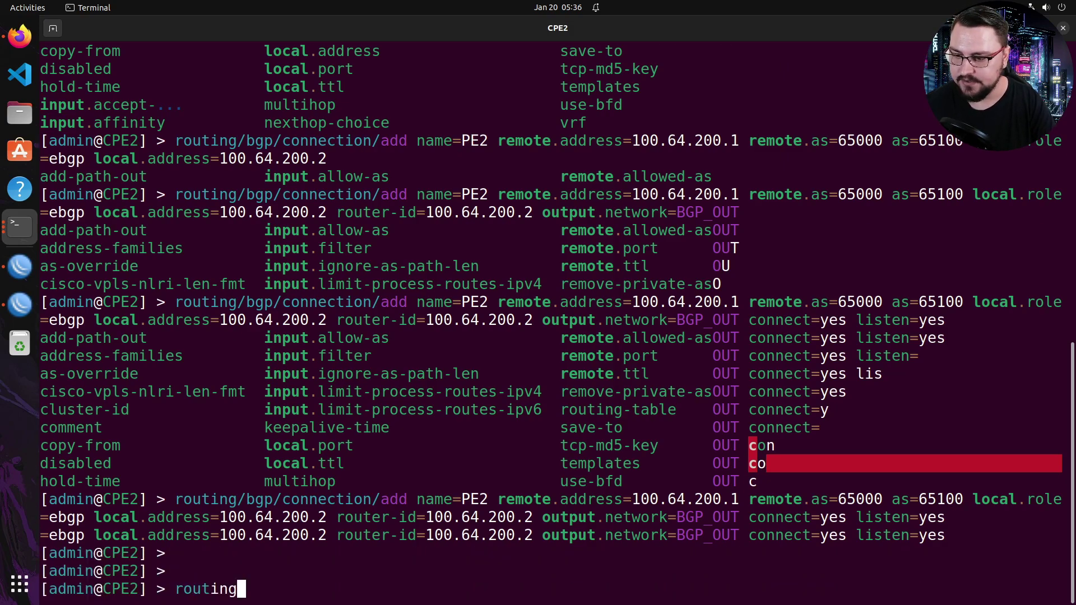
type("/bgp/session/print")
- Confirm the PE2 session is established and a BGP-learned default route exists
key("Return")
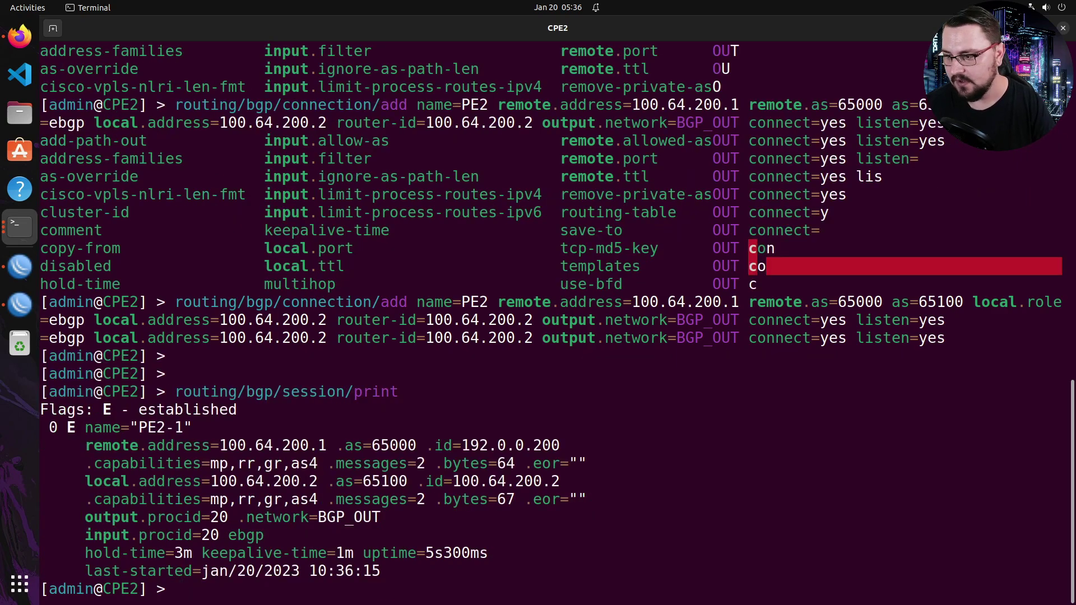
left_click_drag(58, 428, 92, 420)
left_click(118, 426)
type("ip/route/print")
key("Return")
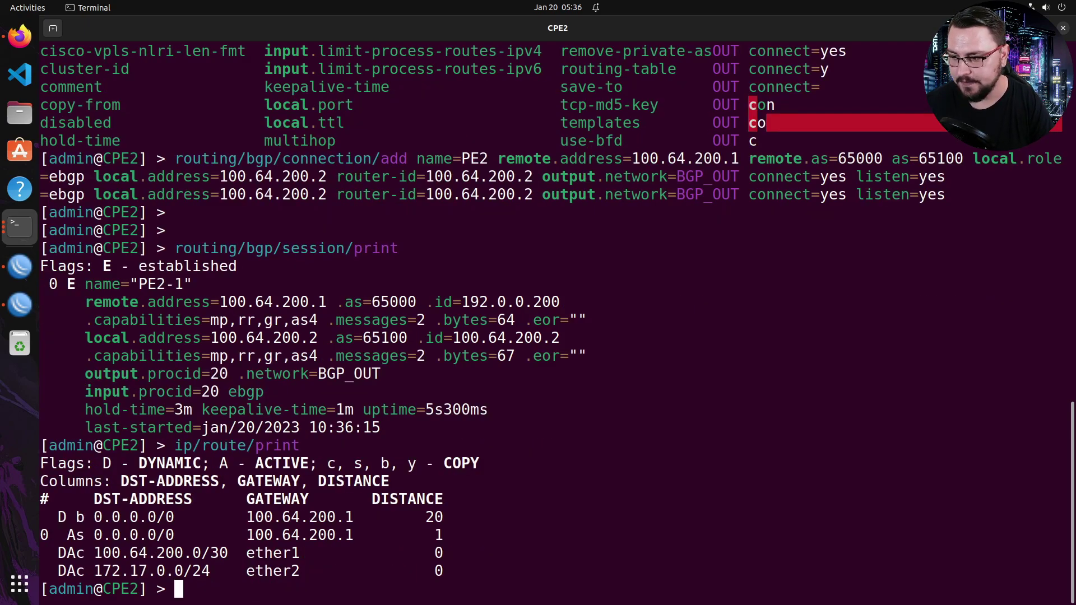
left_click_drag(68, 516, 425, 516)
left_click(431, 494)
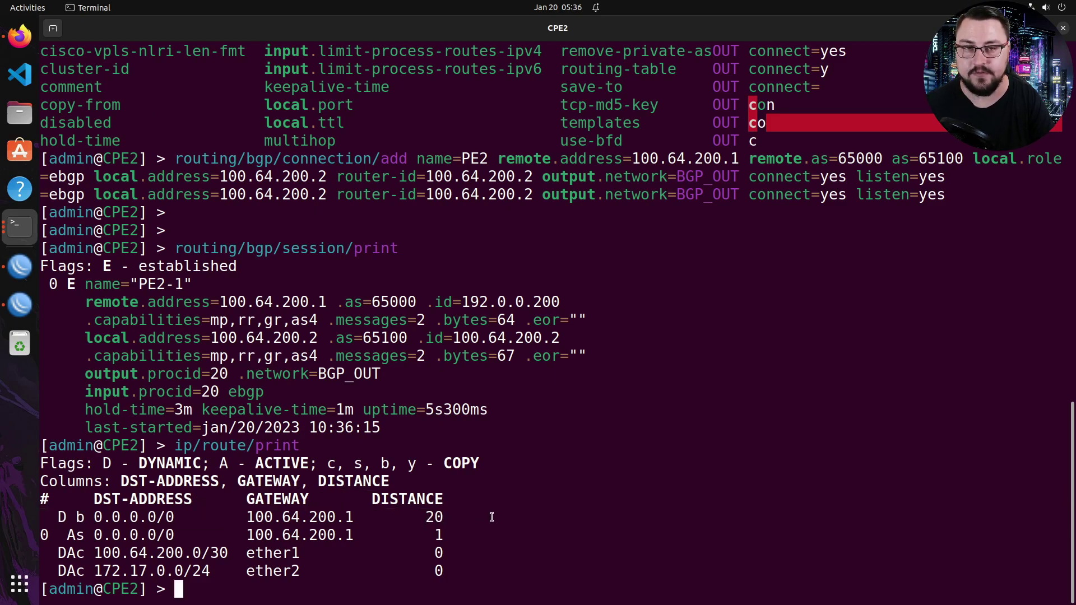
- Remove static default route 0 and re-list routes to confirm the BGP default is active
type("rou")
key("BackSpace")
key("BackSpace")
key("BackSpace")
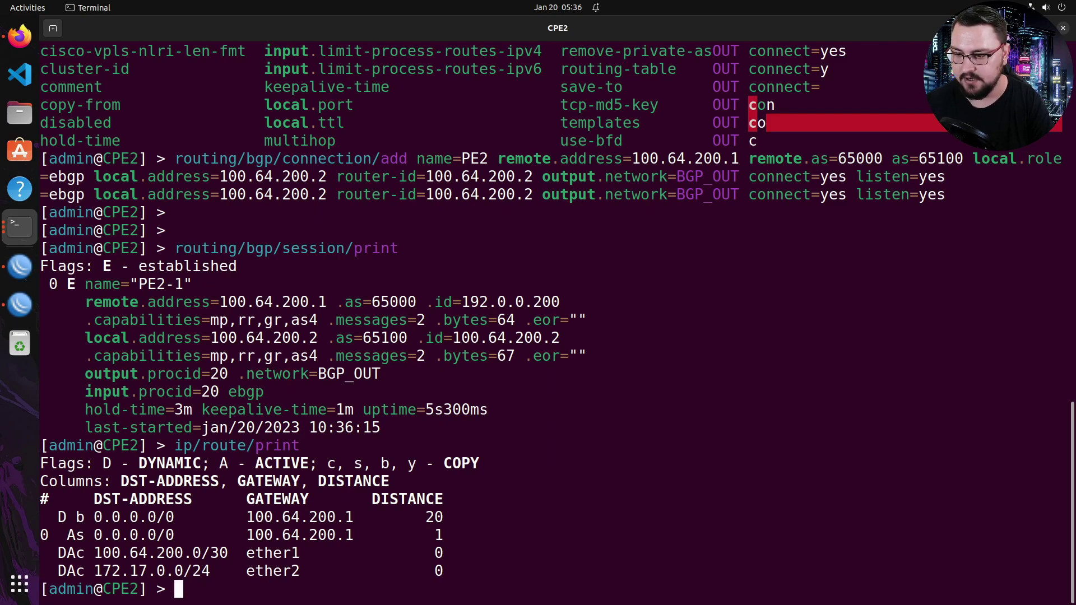
type("ip/route/remove ")
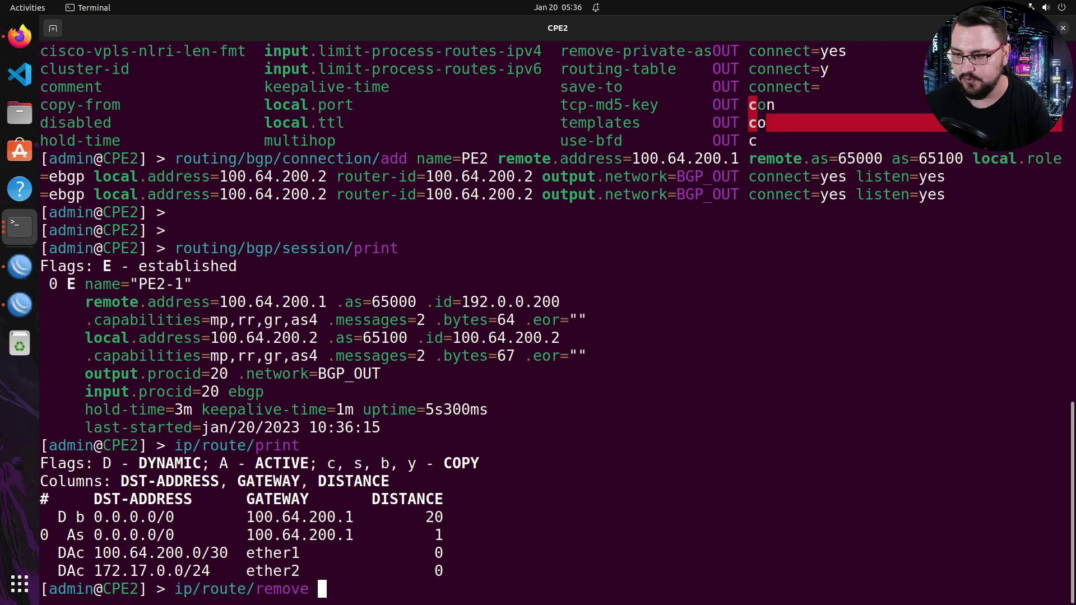
type("0")
key("Return")
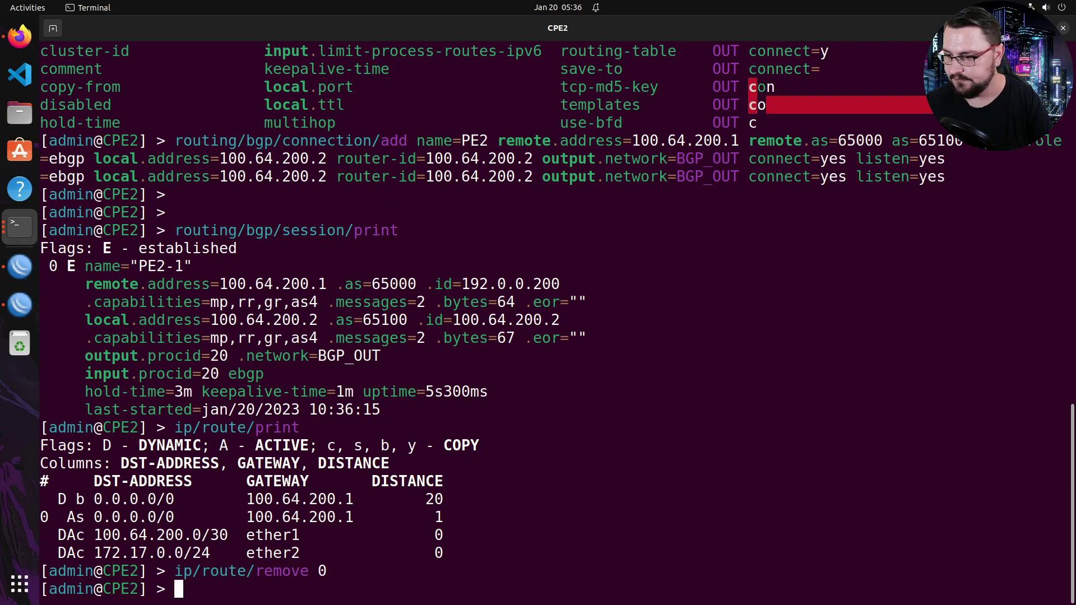
key("Up")
key("Up")
key("Return")
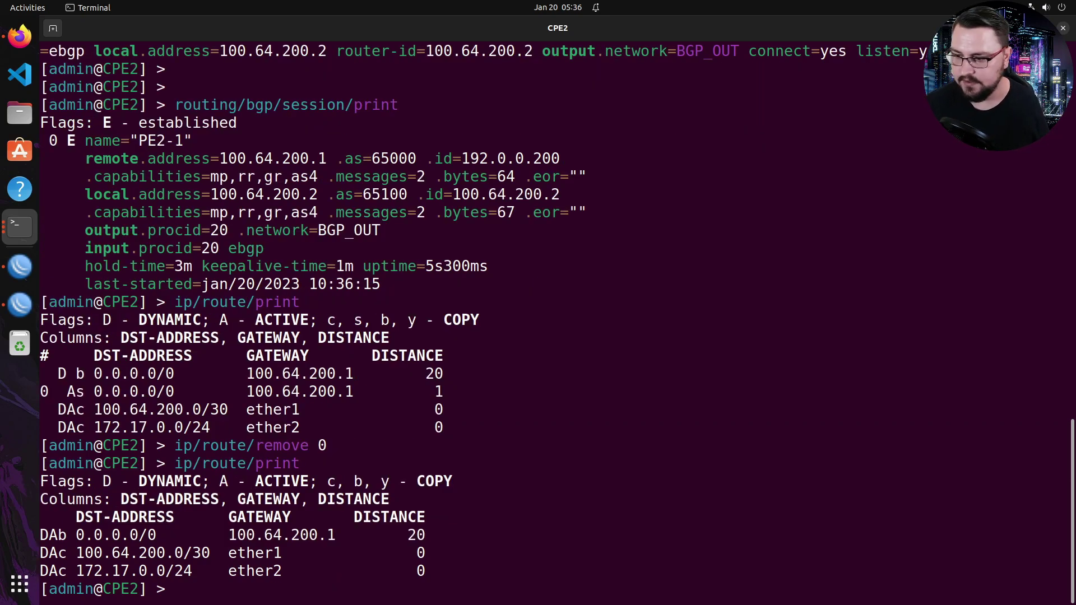
- Switch to the PE2 terminal and list its route table
left_click(25, 237)
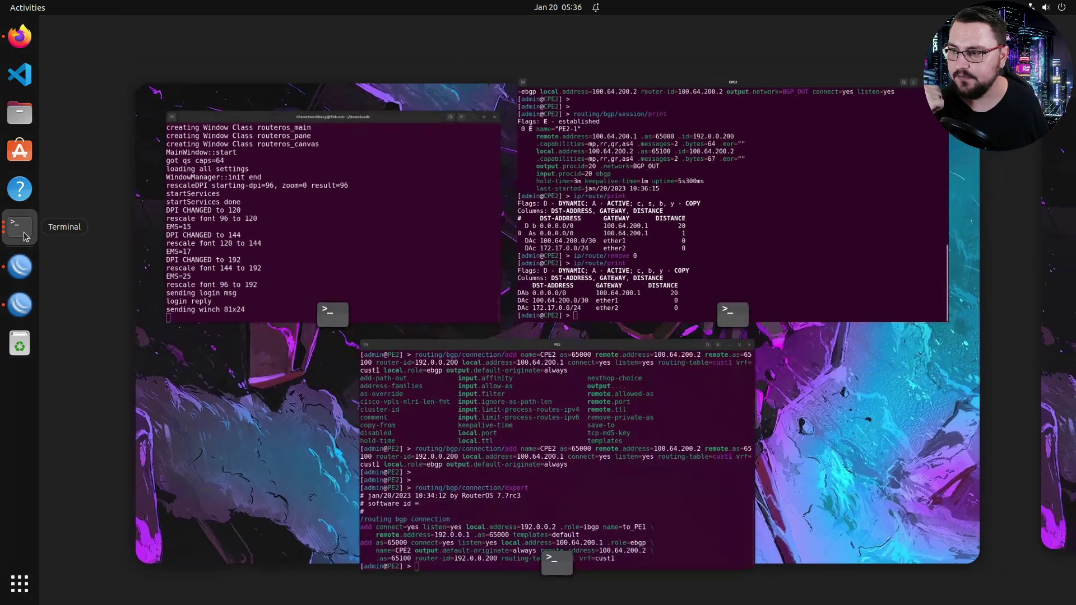
left_click(534, 413)
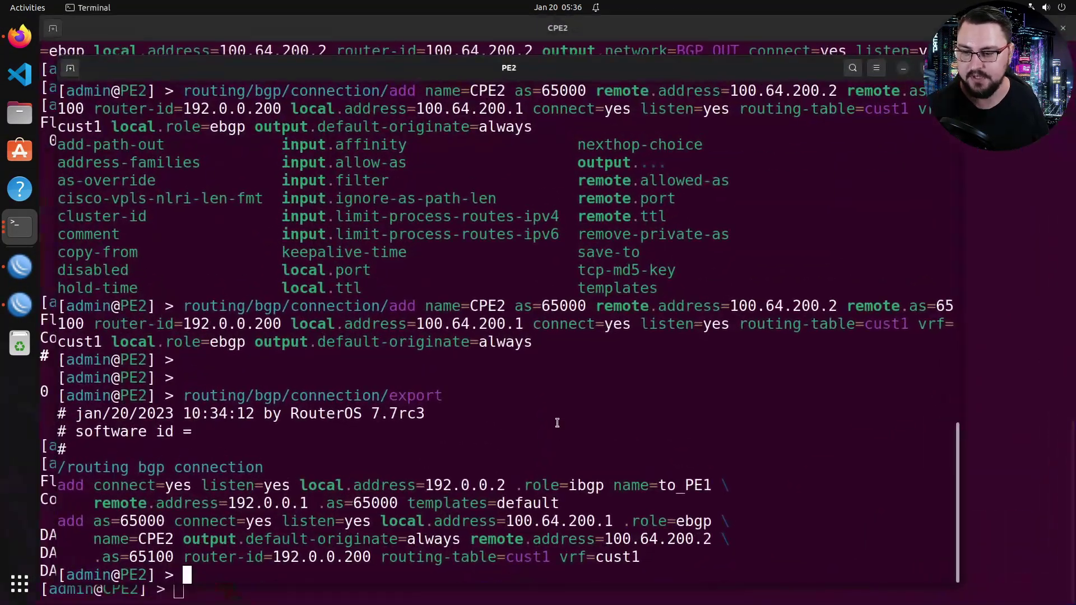
key("Return")
key("Return")
type("ip/r")
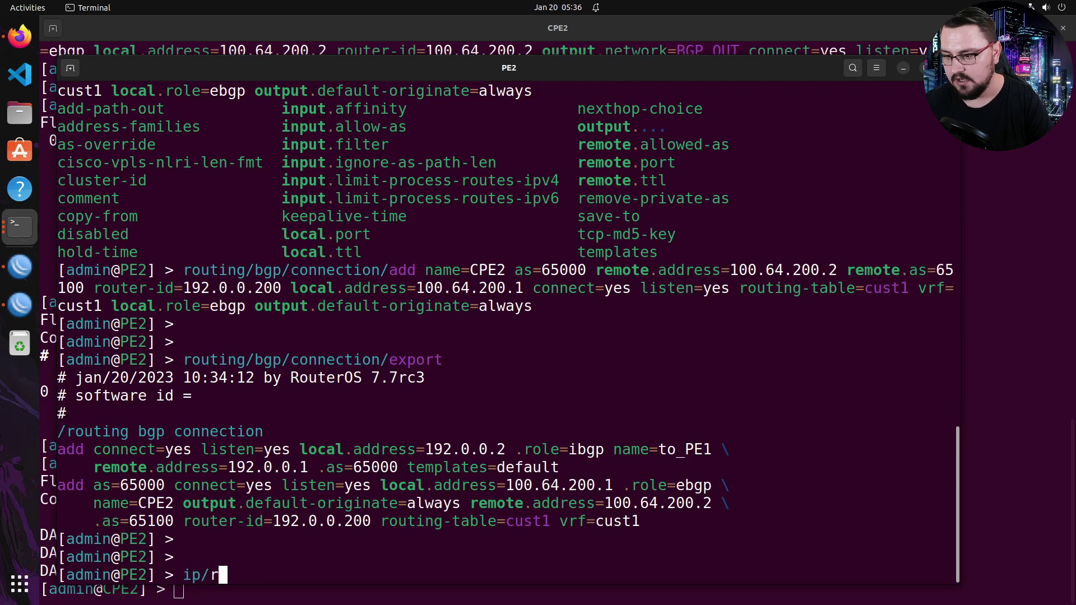
type("oute/print")
key("Return")
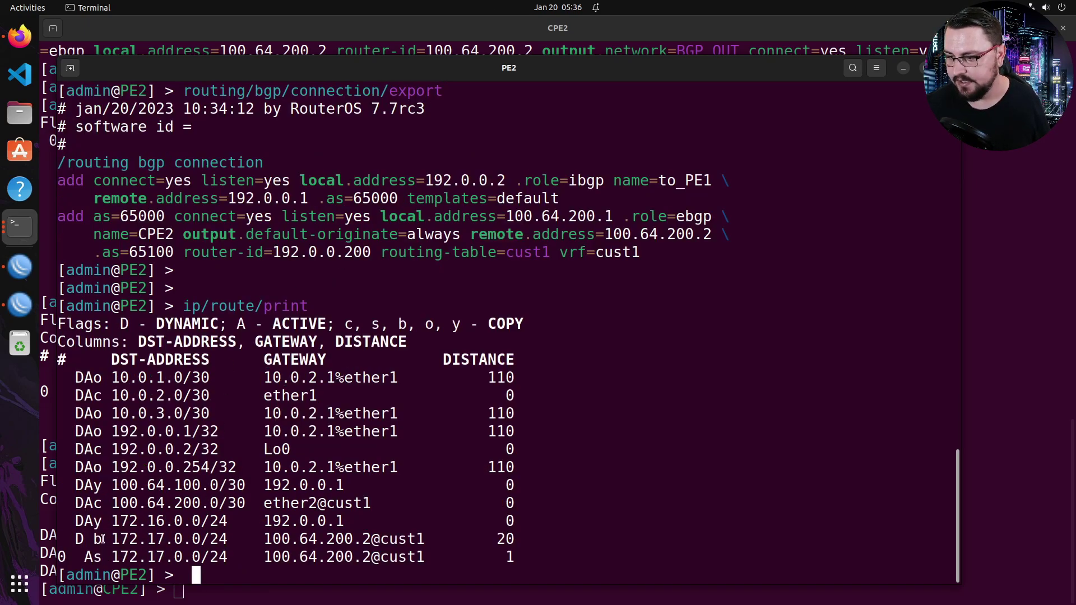
- Delete PE2's static 172.17.0.0/24 route (entry 0) in cust1
left_click_drag(88, 539, 516, 533)
left_click(315, 557)
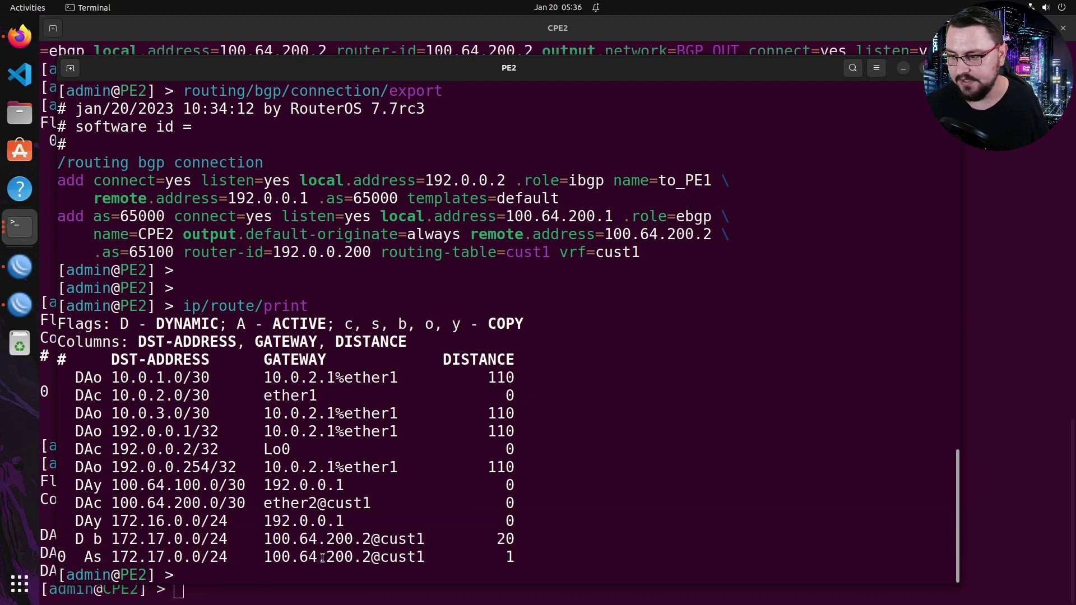
left_click_drag(102, 558, 310, 541)
left_click(309, 543)
type("ip/route/remove 0")
key("Return")
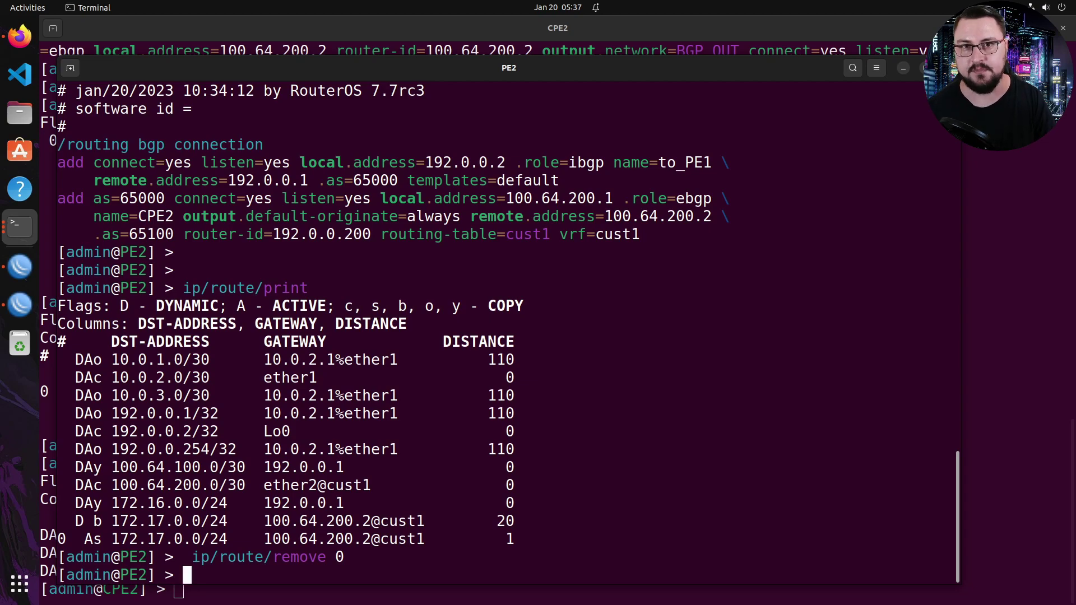
- Set BGP VPN entry 0 to redistribute connected,bgp
type("routing/bg[")
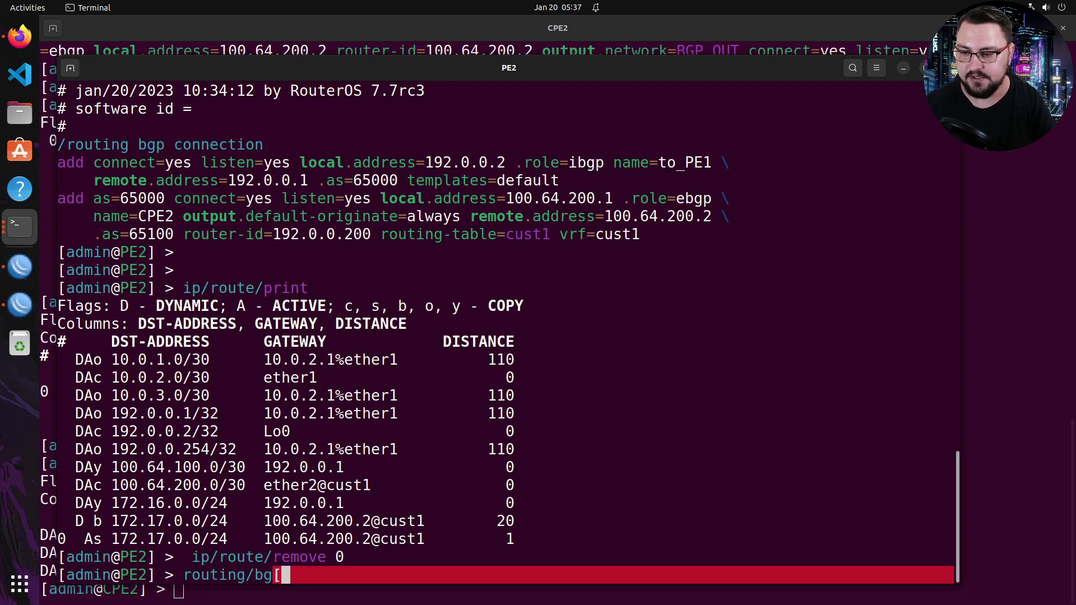
key("BackSpace")
type("p/vpn/set redistribute=connected")
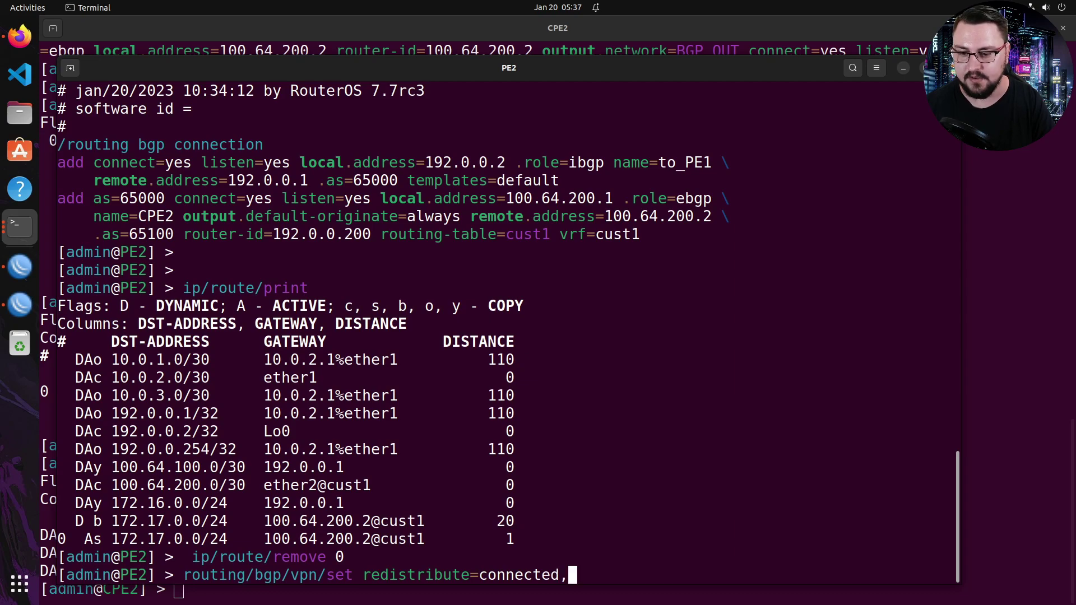
type(",bgp")
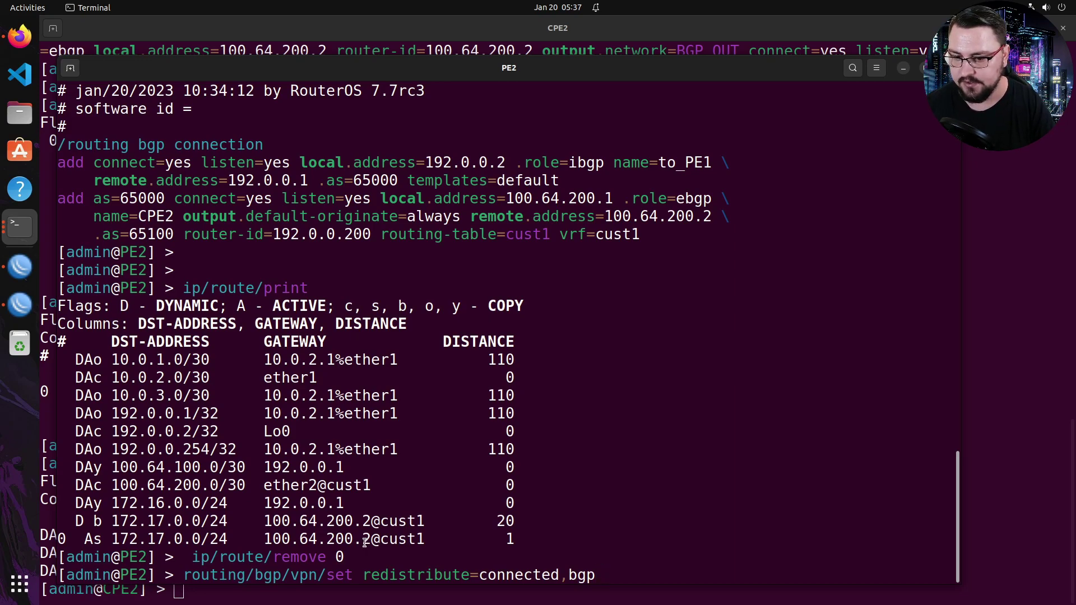
type("0")
key("Return")
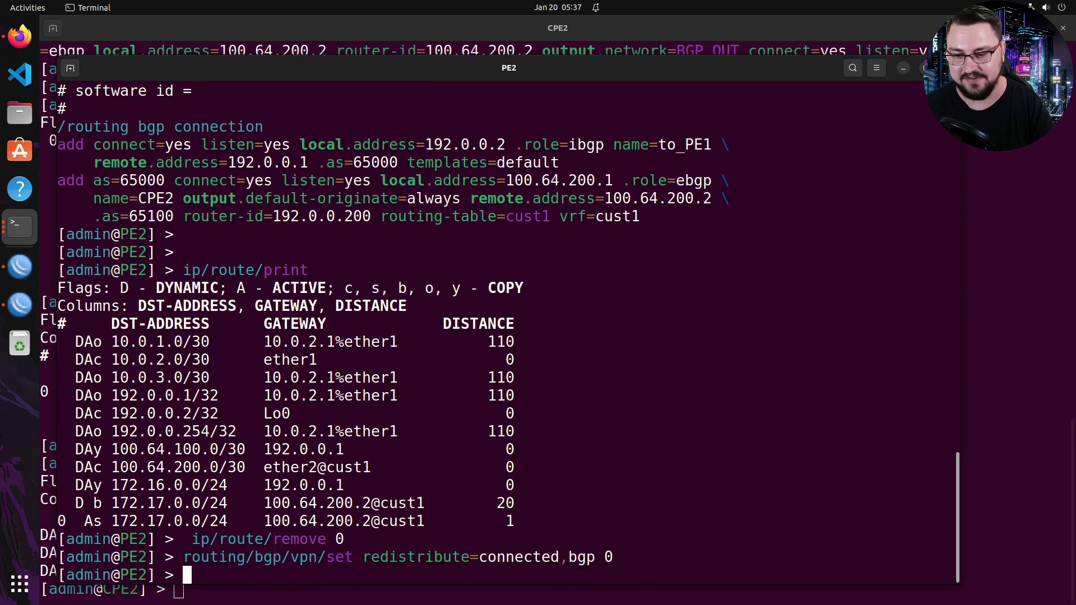
- Print the BGP VPN settings to verify RD 111:1, VRF cust1 redistributing connected,bgp
type("routing/bgp/vpp")
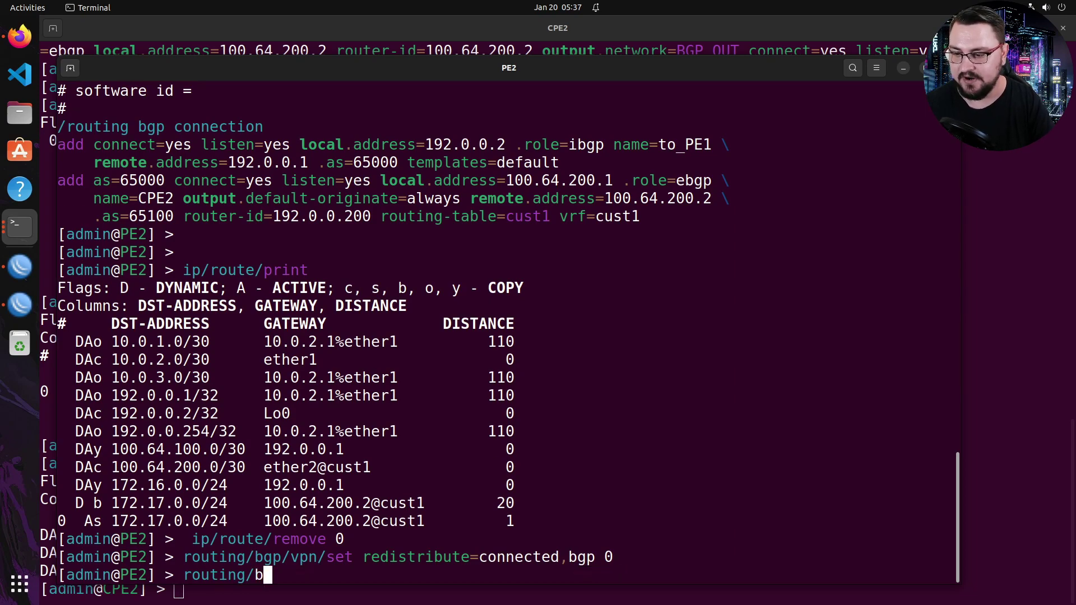
key("BackSpace")
type("n/print")
key("Return")
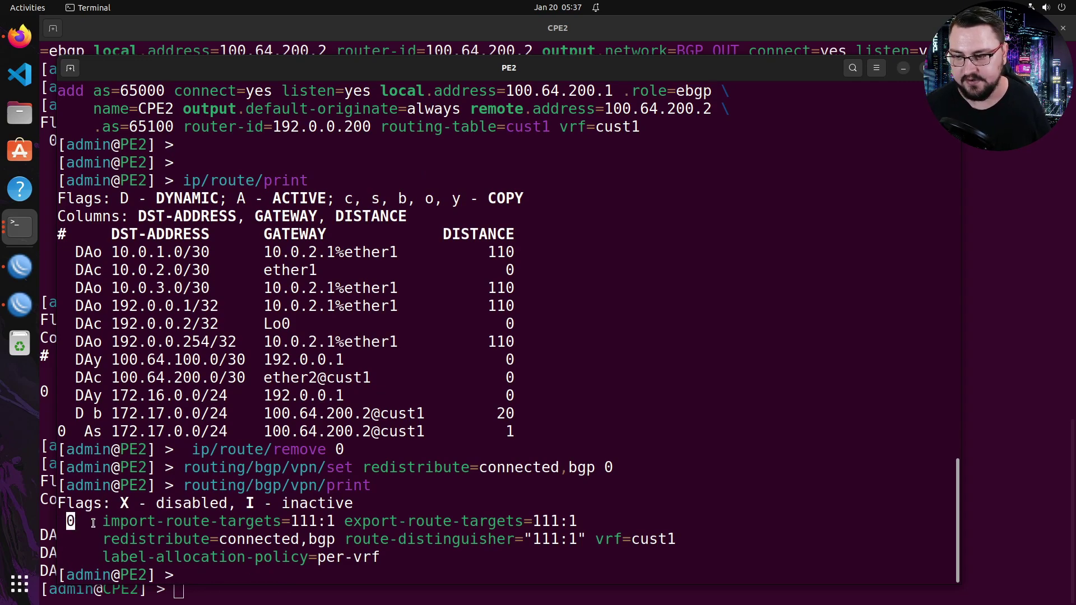
left_click_drag(102, 521, 369, 551)
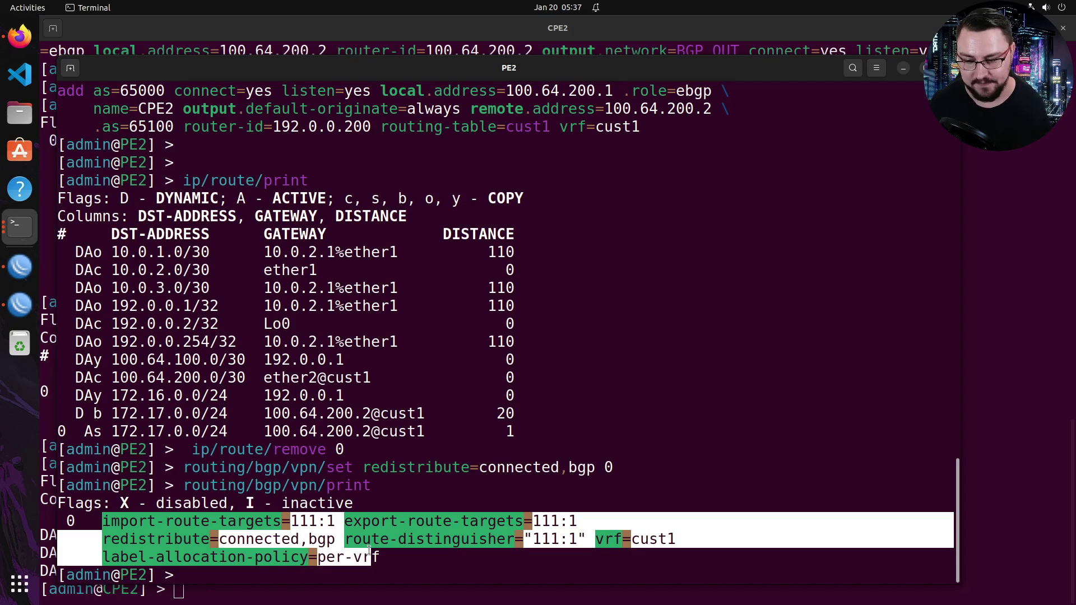
left_click(484, 520)
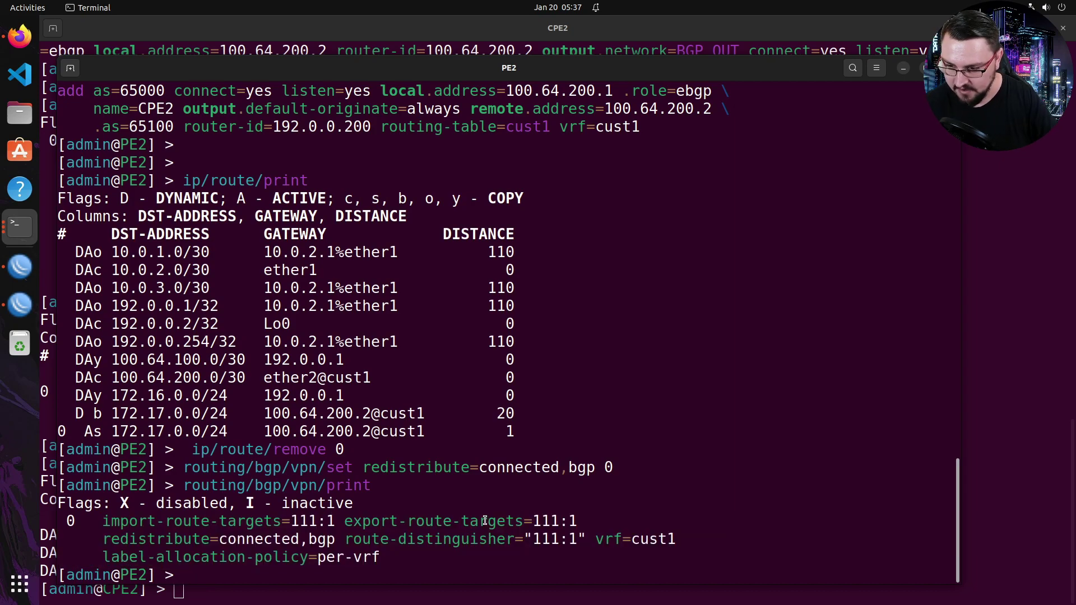
key("Return")
key("Return")
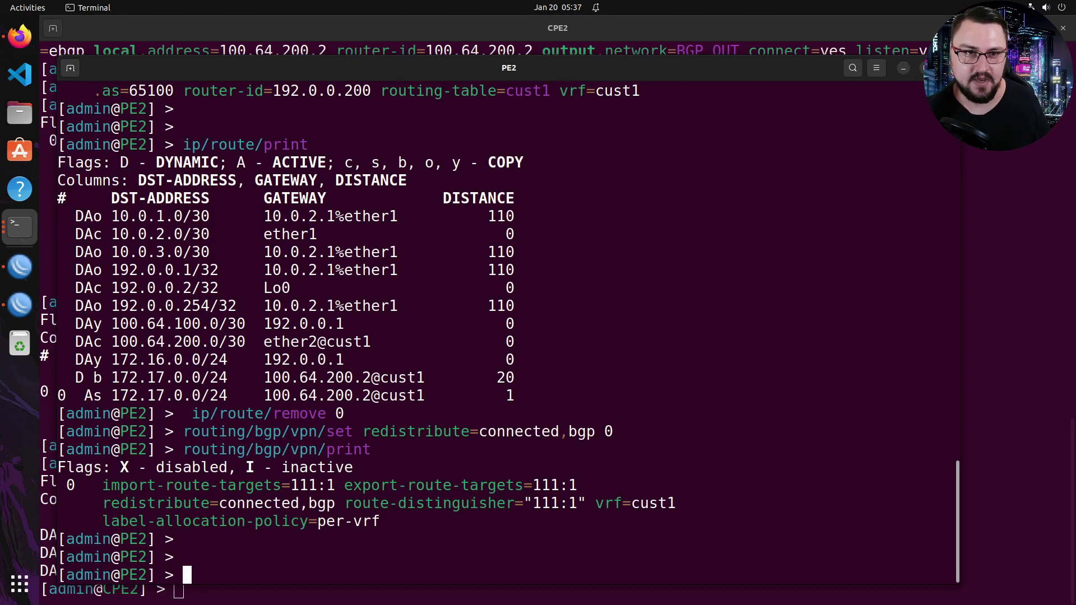
- Close the router consoles, open VPC4 on the left half, and get 172.16.0.254/24 via DHCP
key("alt+grave")
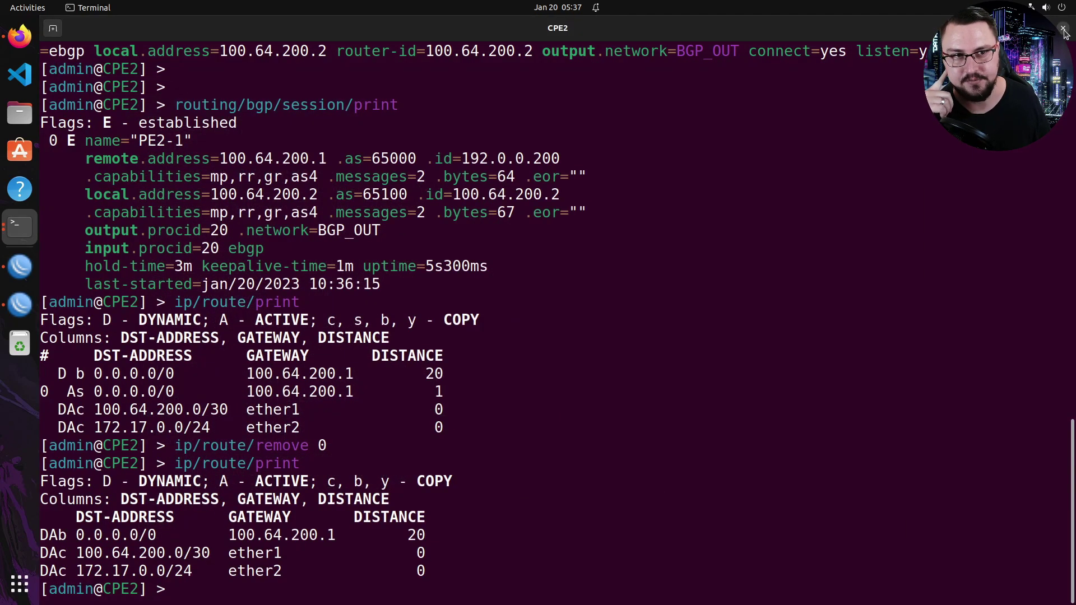
key("alt+Tab")
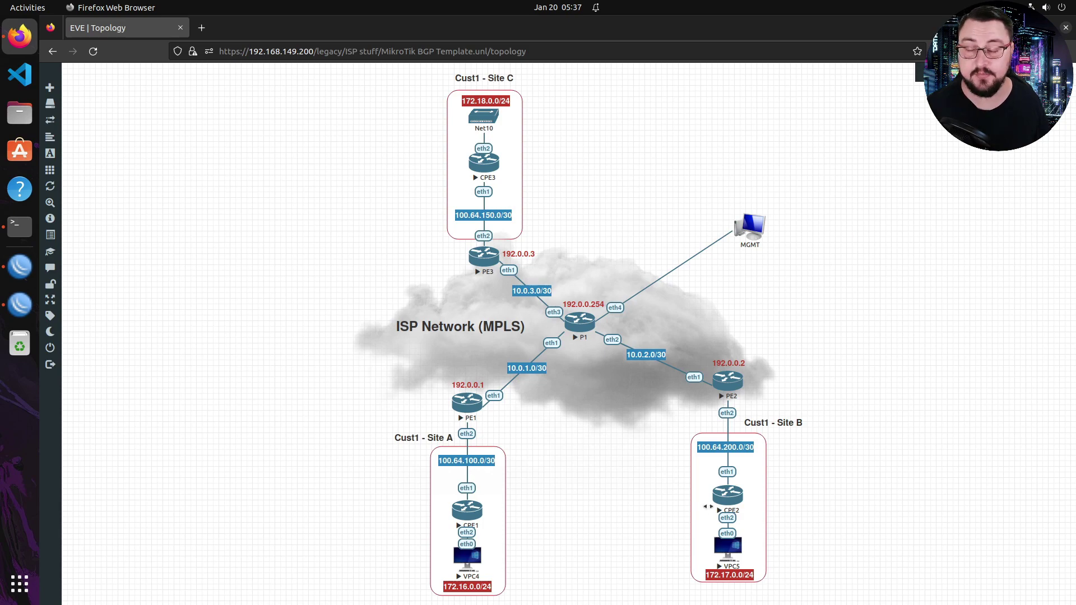
left_click(472, 555)
key("Return")
key("ctrl+plus")
key("ctrl+plus")
key("ctrl+plus")
key("ctrl+plus")
left_click_drag(359, 89, 40, 136)
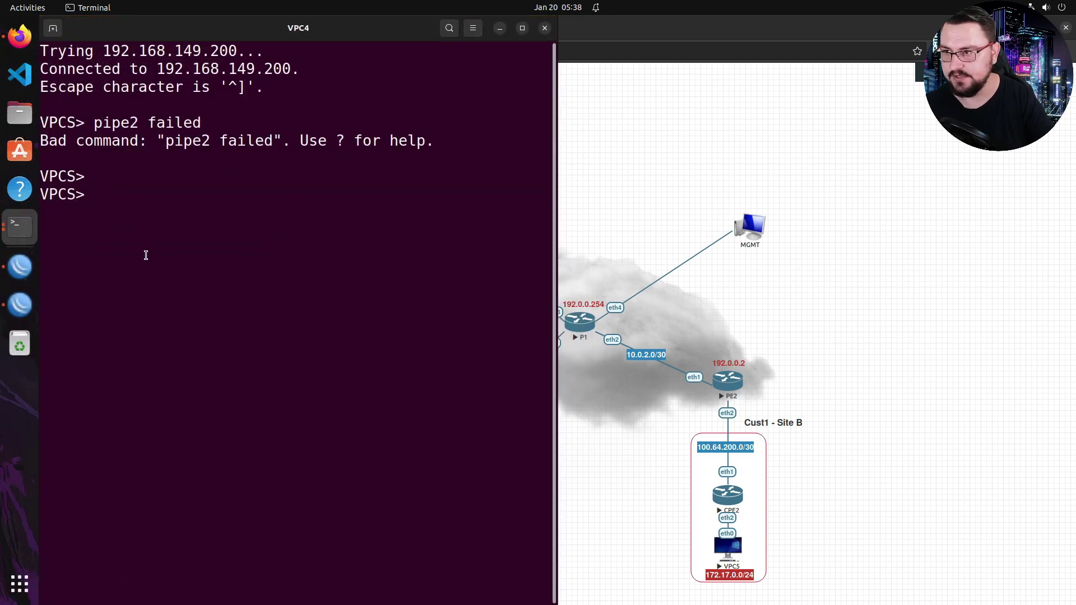
type("ip dhcp")
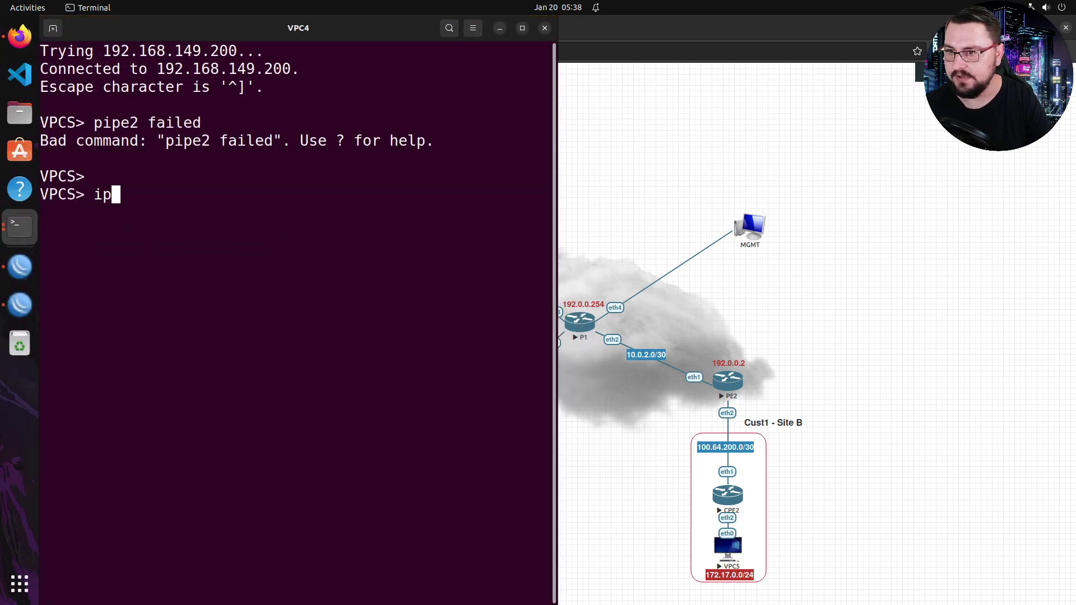
key("Return")
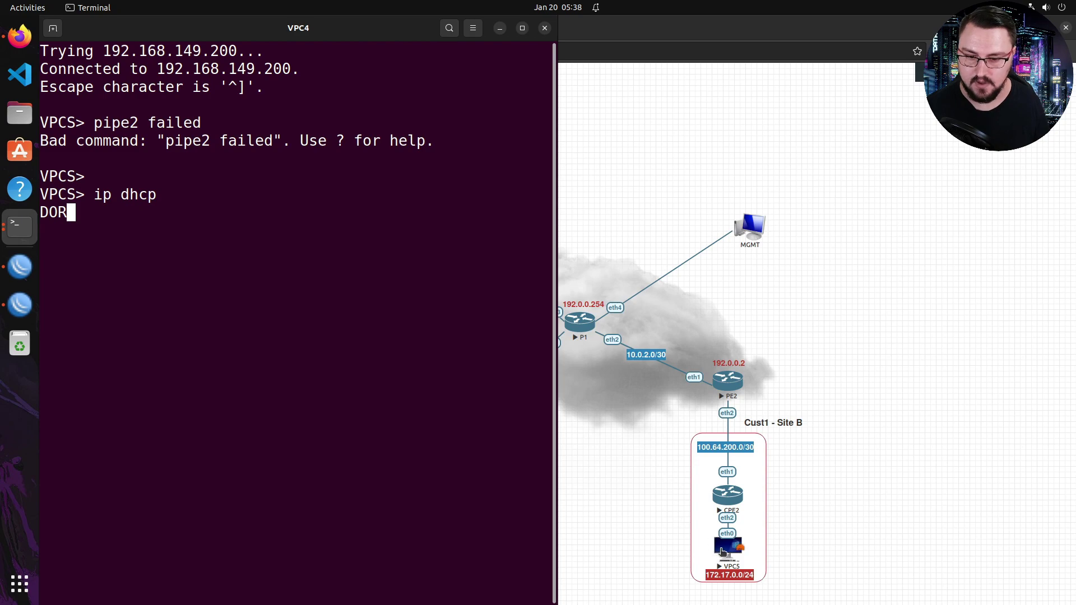
- Open VPC5 on the right half and get 172.17.0.254/24 via DHCP
left_click(719, 528)
left_click_drag(377, 84, 1062, 160)
type("ip dhcp")
key("Return")
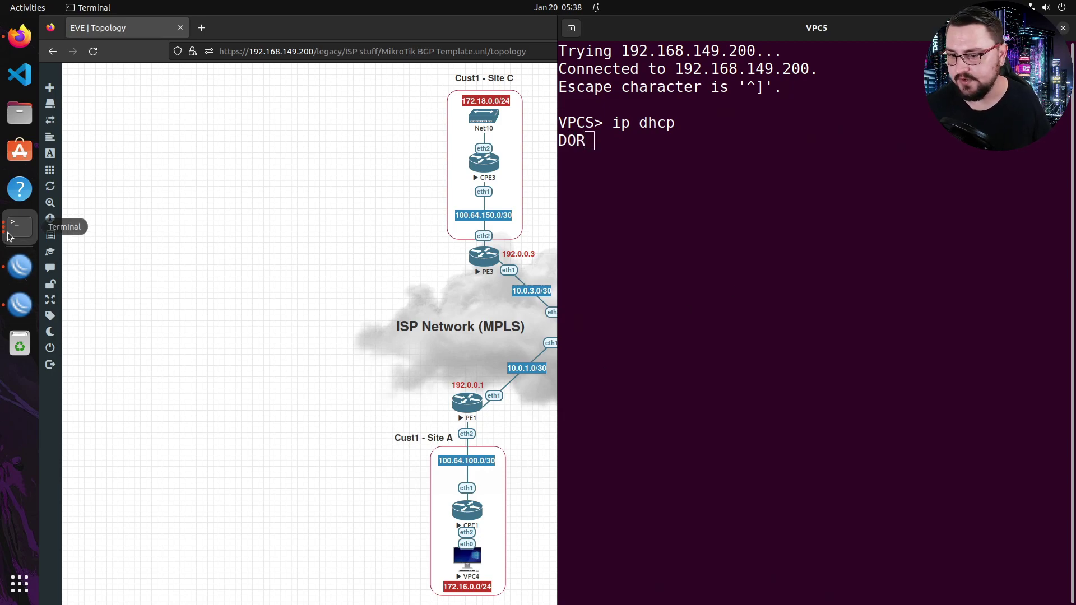
left_click(19, 226)
left_click(300, 336)
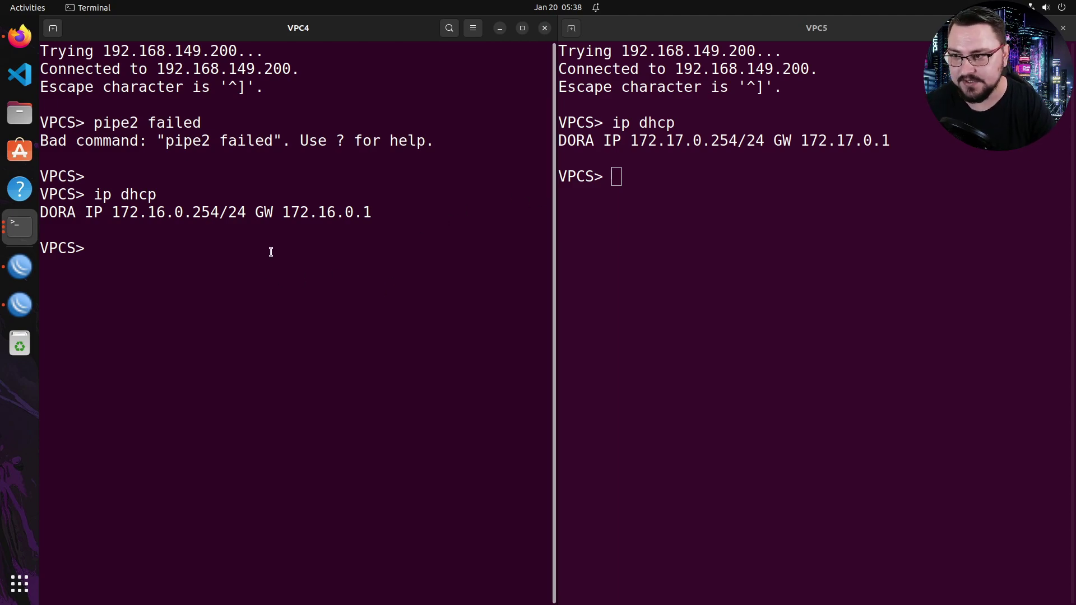
- Ping 172.17.0.254 from VPC4 and receive five replies at ttl 60
type("ping ")
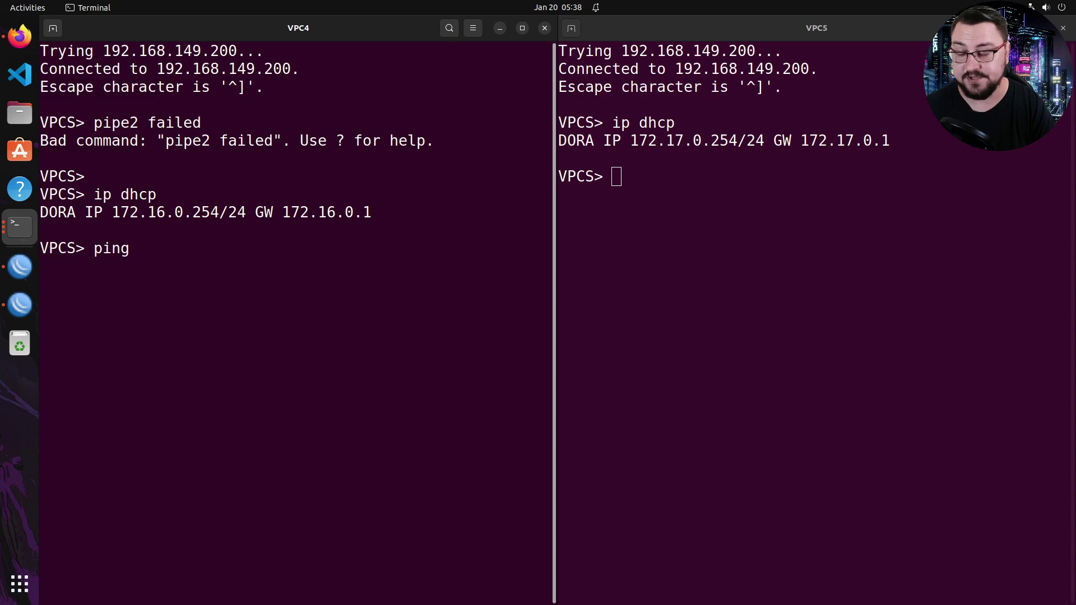
type("172")
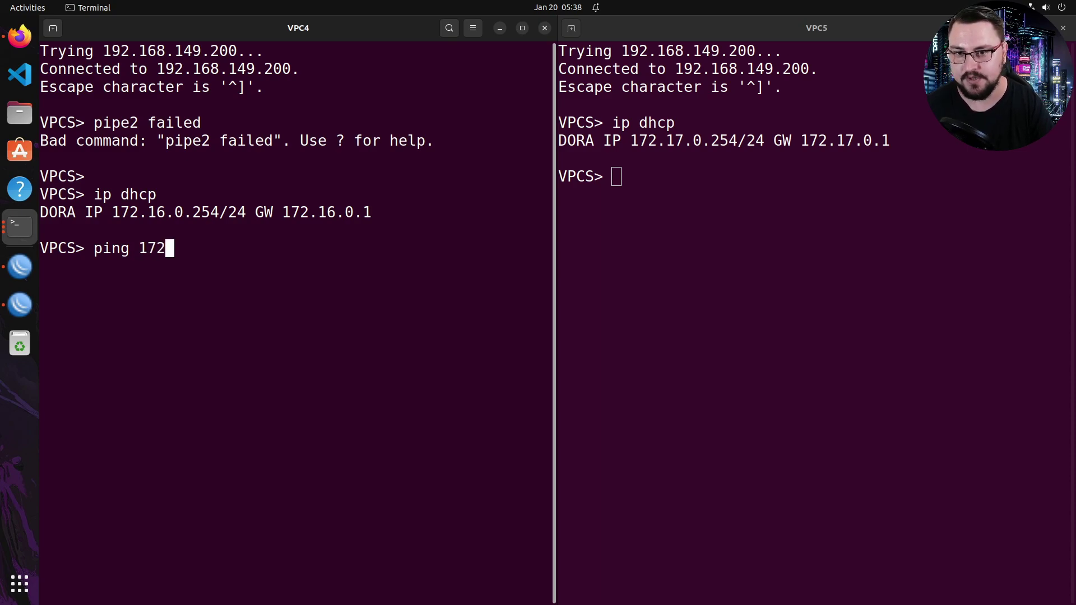
type(".17.0.254")
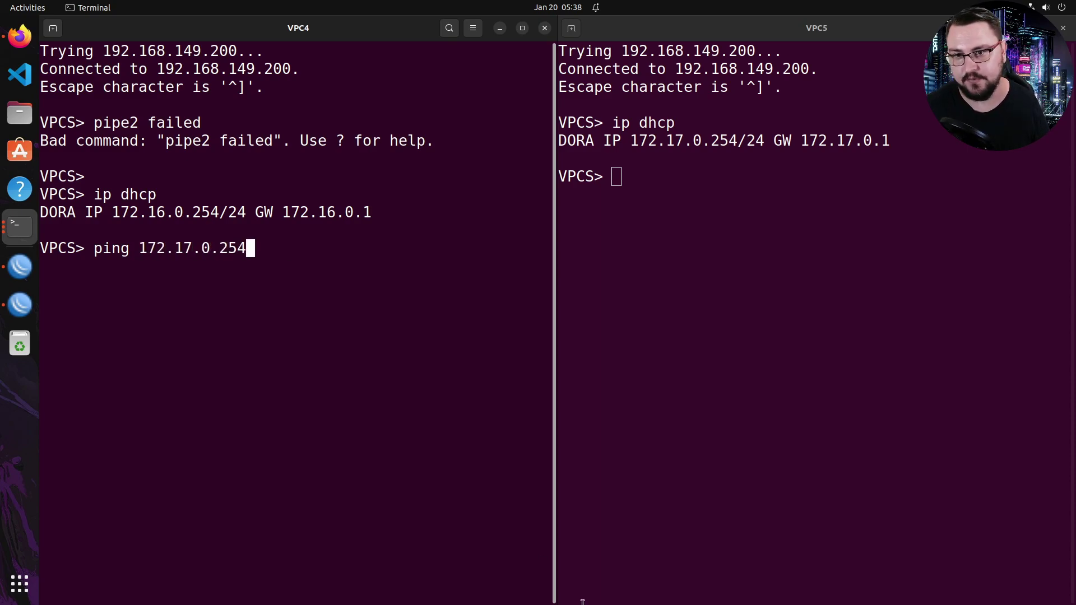
left_click_drag(639, 144, 763, 141)
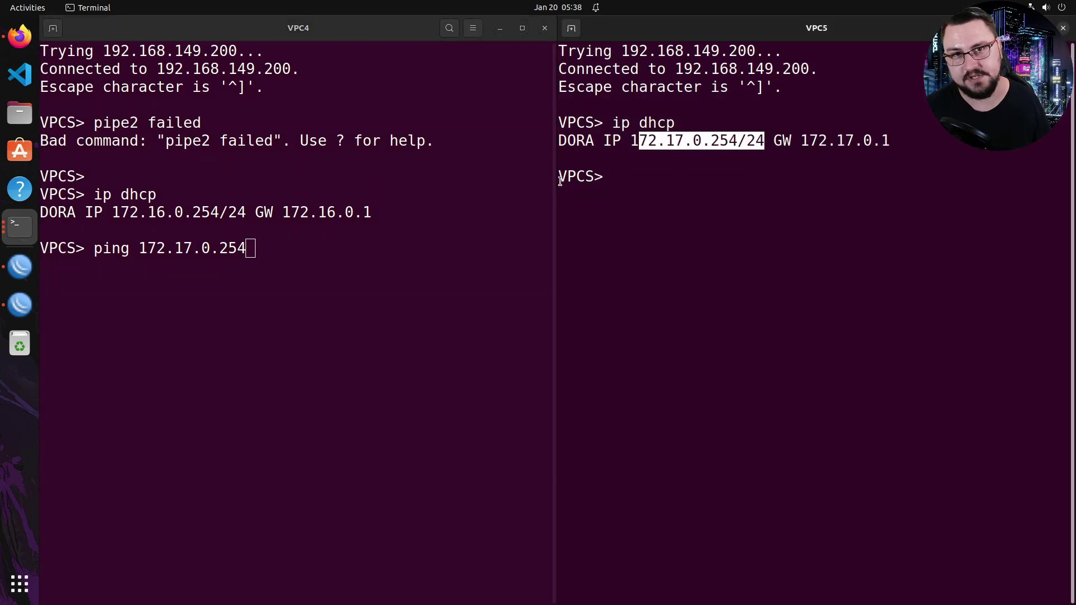
left_click(449, 244)
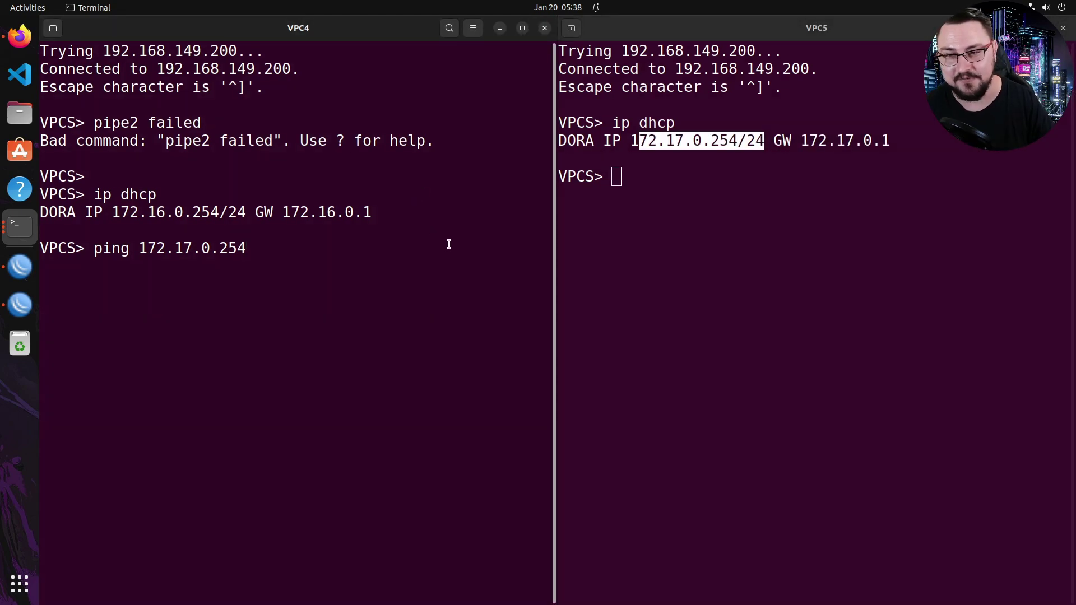
key("Return")
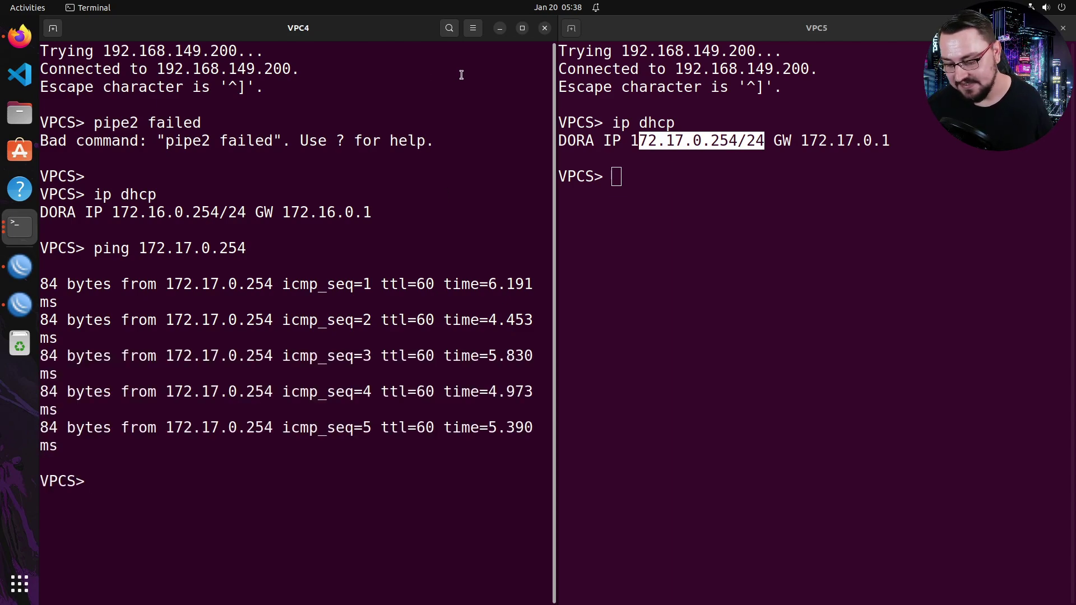
key("Return")
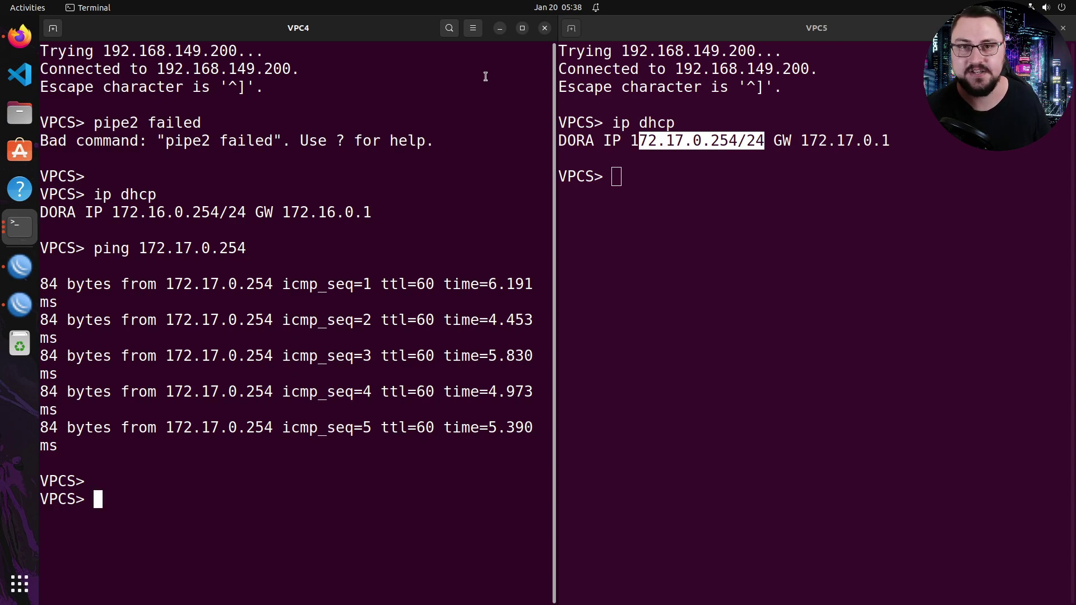